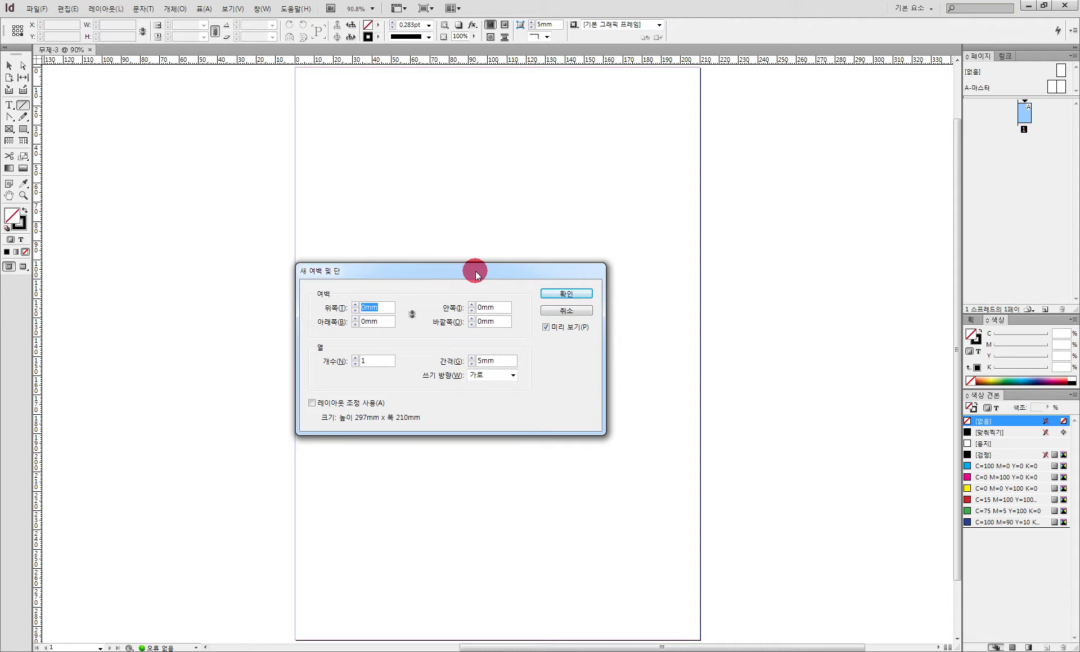
# - Try page margins of 25.5 mm at the top and bottom and 22 mm on the inside and outside
pyautogui.moveTo(475, 271); pyautogui.dragTo(488, 187)
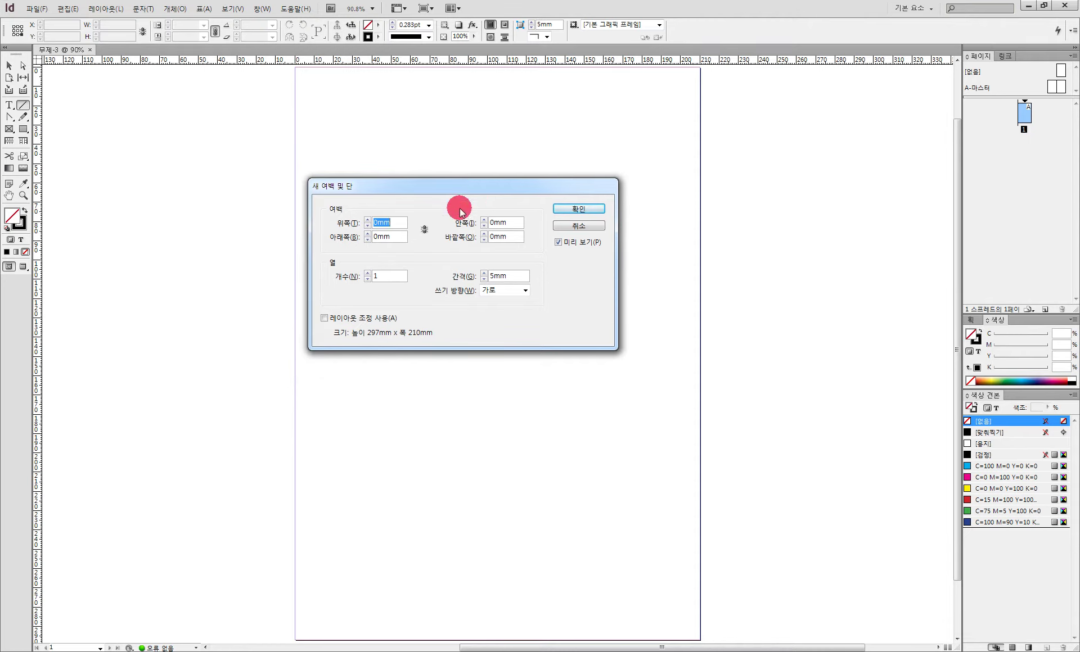
pyautogui.write('25.5')
pyautogui.press('Tab')
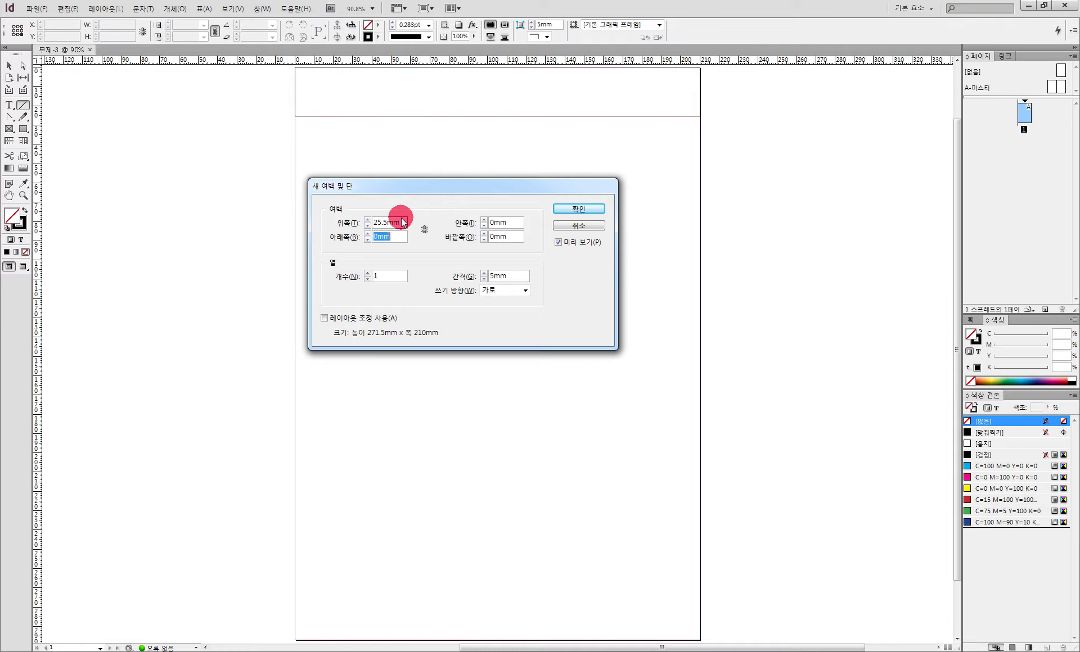
pyautogui.write('22')
pyautogui.press('Tab')
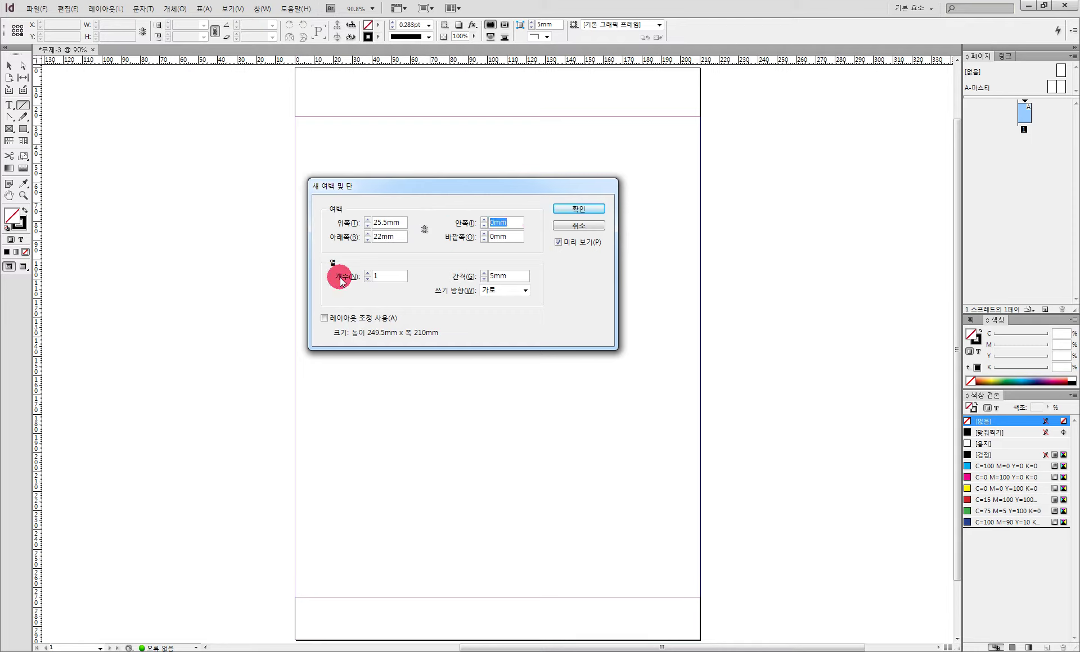
pyautogui.doubleClick(387, 237)
pyautogui.write('25.5')
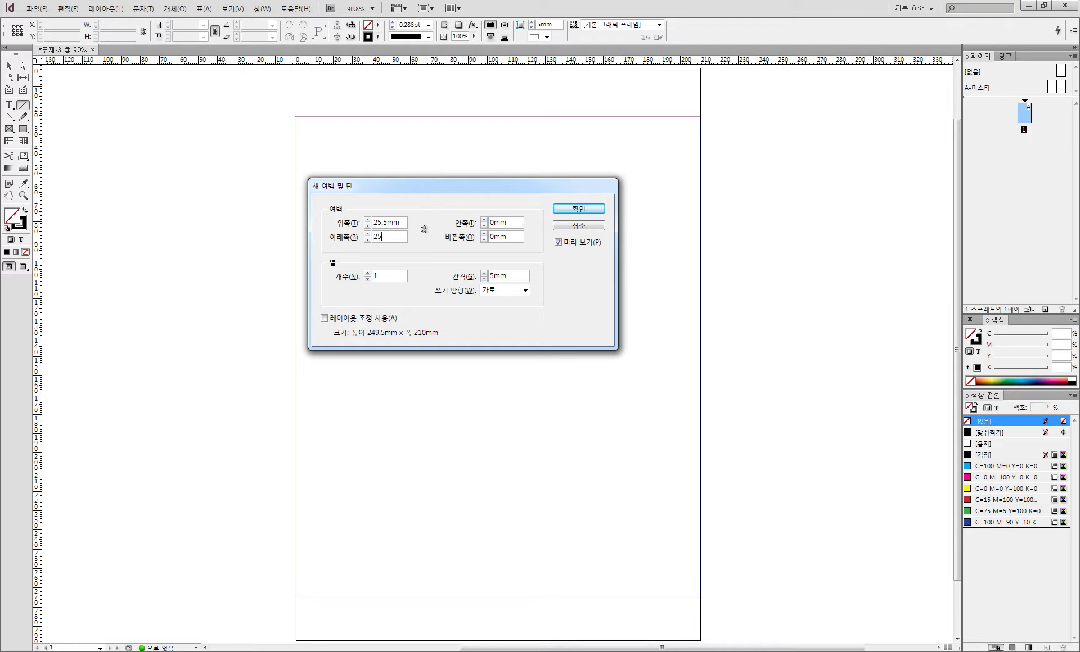
pyautogui.doubleClick(504, 225)
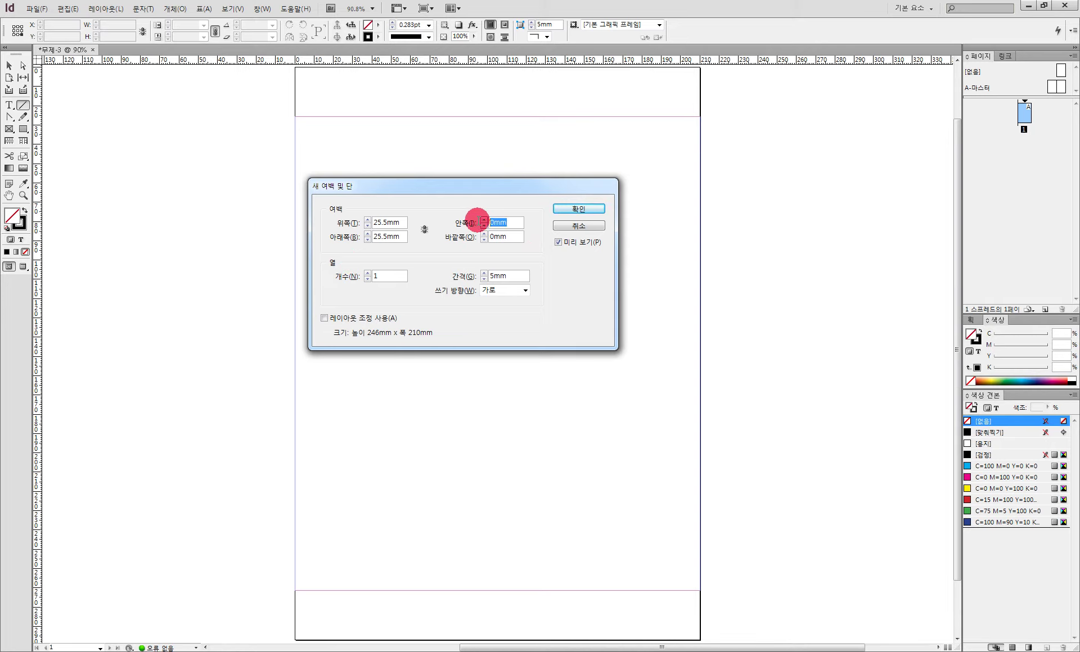
pyautogui.write('22')
pyautogui.press('Tab')
pyautogui.write('22')
pyautogui.press('Tab')
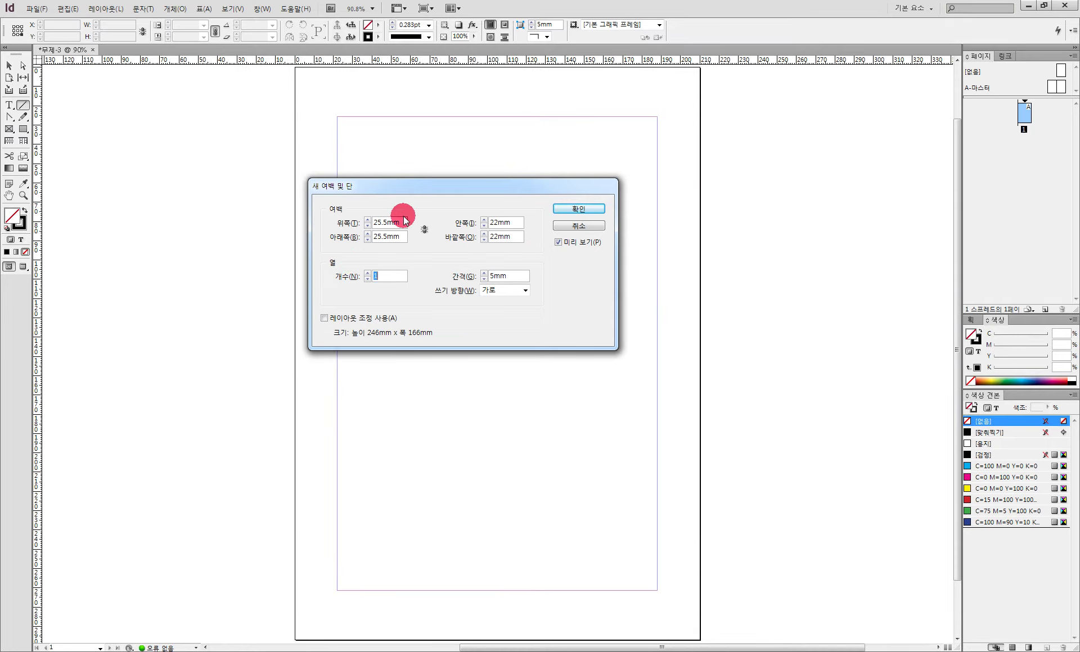
pyautogui.moveTo(482, 185); pyautogui.dragTo(266, 109)
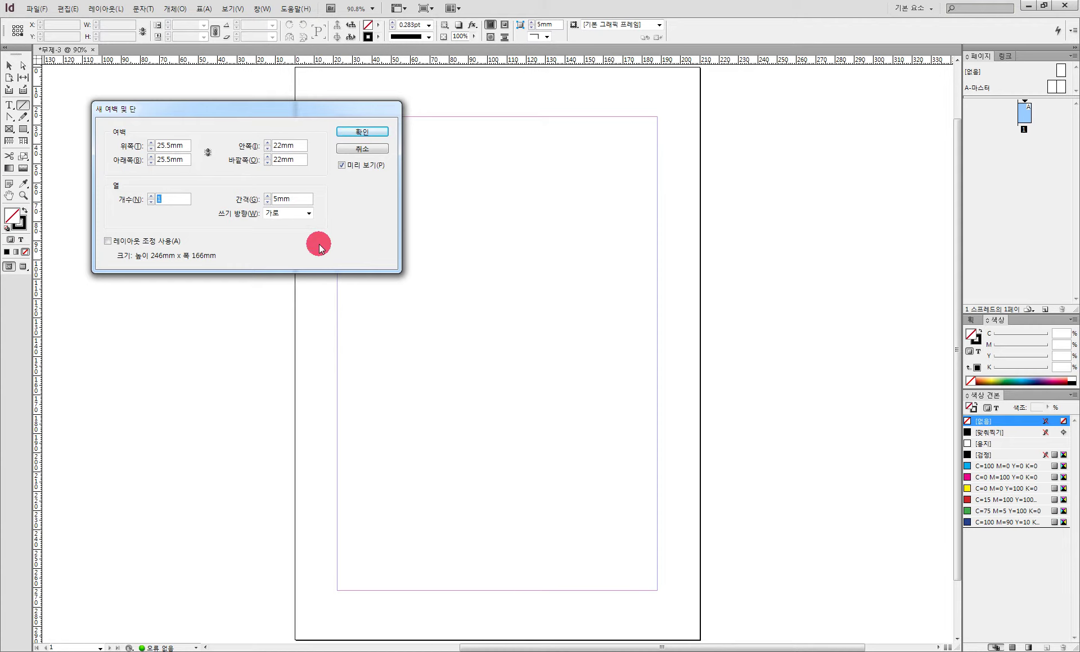
# - Set all four page margins to 0 mm and create the new document
pyautogui.click(169, 145)
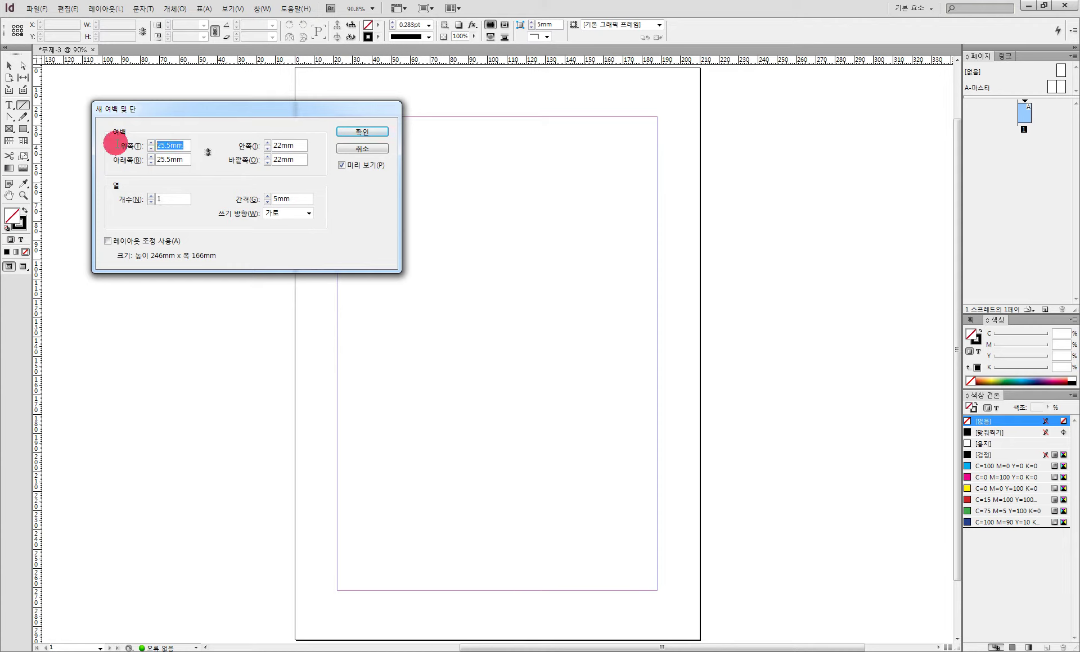
pyautogui.write('0')
pyautogui.press('Tab')
pyautogui.write('00')
pyautogui.press('Tab')
pyautogui.write('0')
pyautogui.press('Tab')
pyautogui.write('0')
pyautogui.press('Tab')
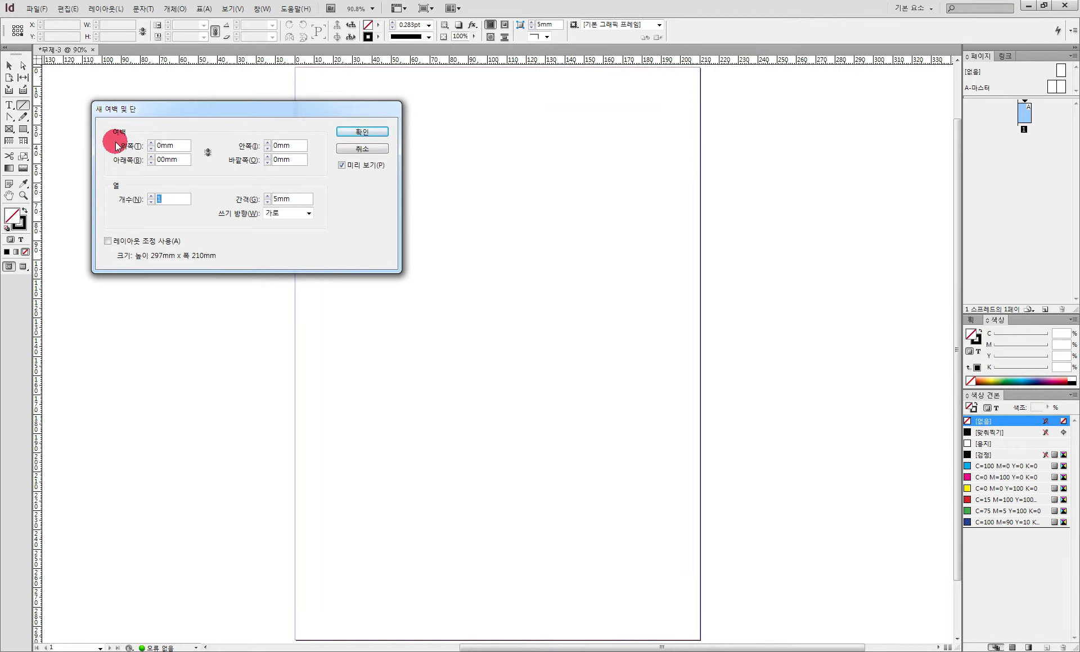
pyautogui.click(364, 134)
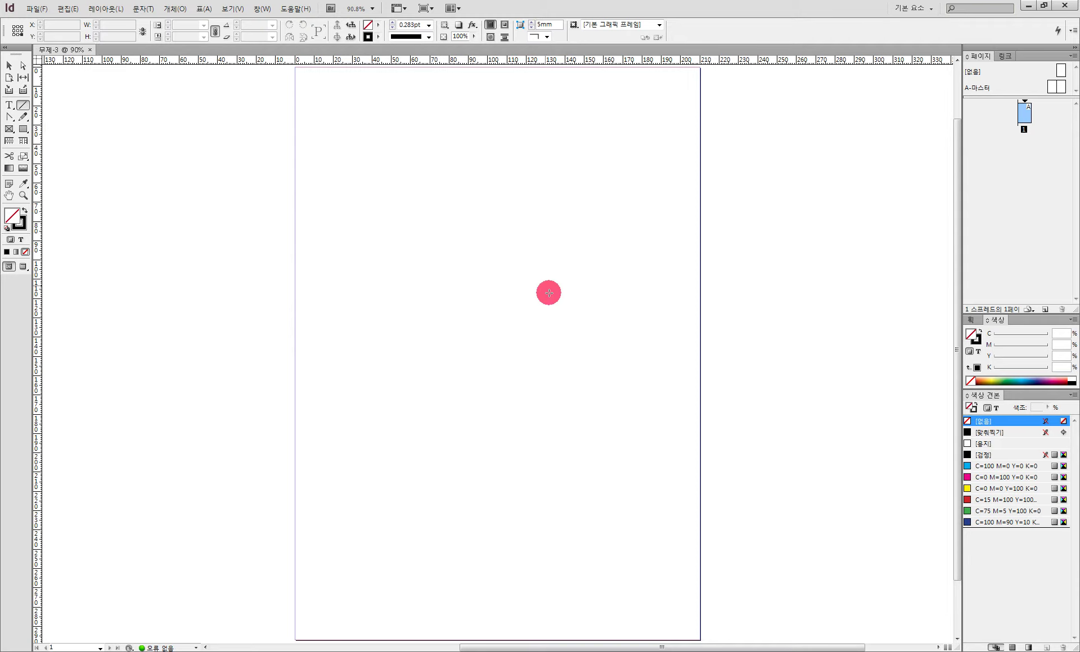
# - Place the image 01.jpg from the desktop folder 01 onto the page at its original size
pyautogui.hotkey('ctrl', '-')
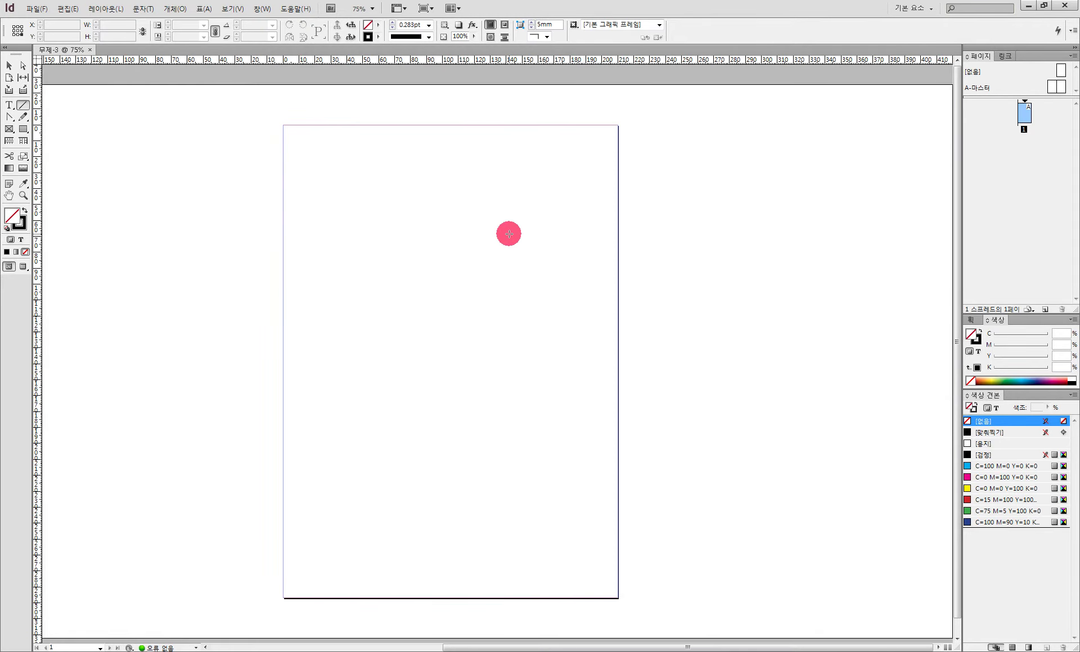
pyautogui.click(34, 10)
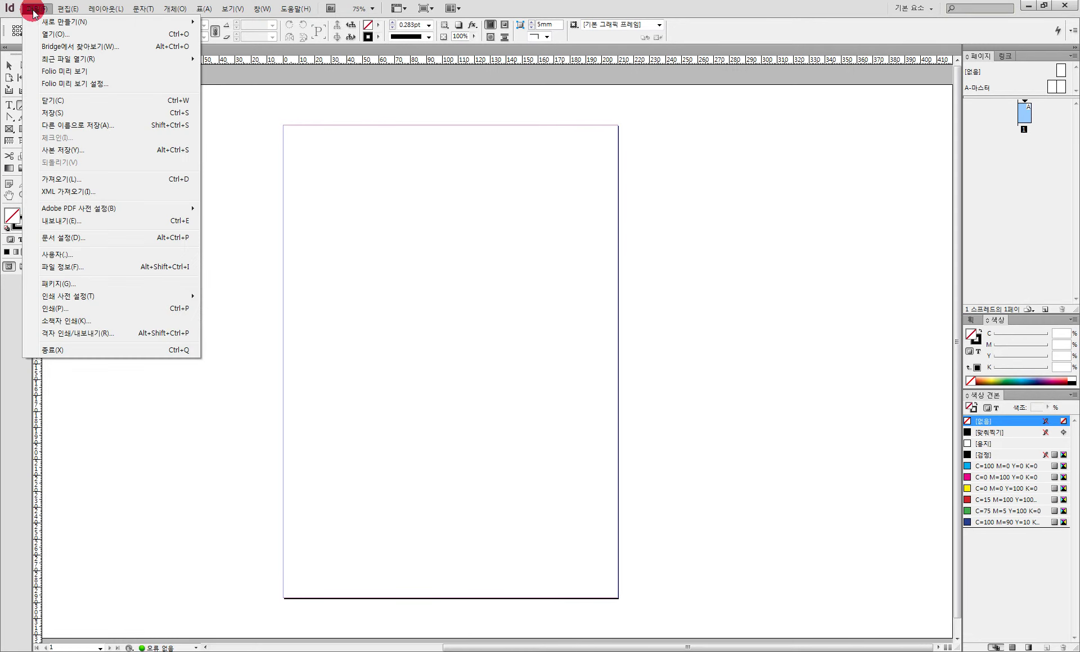
pyautogui.click(62, 179)
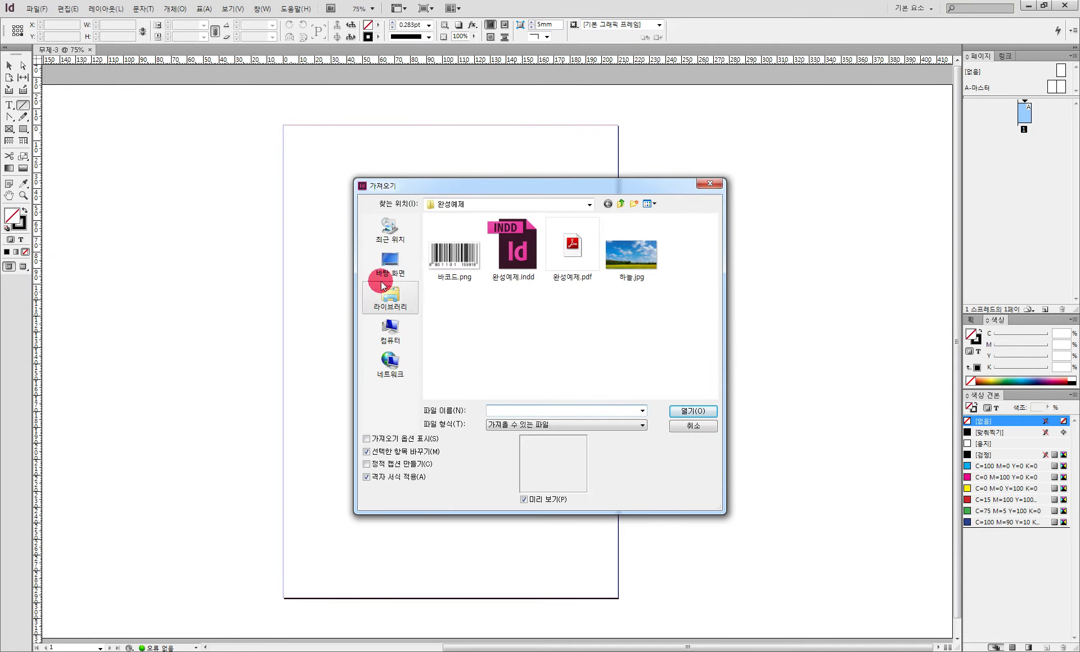
pyautogui.click(390, 264)
pyautogui.moveTo(713, 325); pyautogui.dragTo(711, 380)
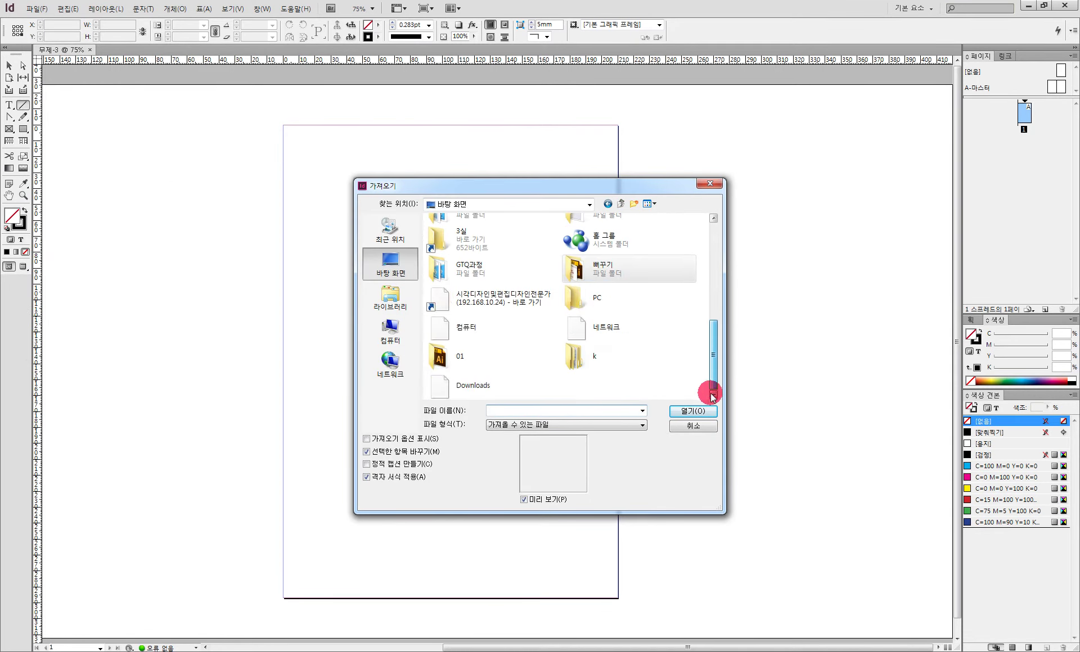
pyautogui.doubleClick(465, 354)
pyautogui.click(577, 261)
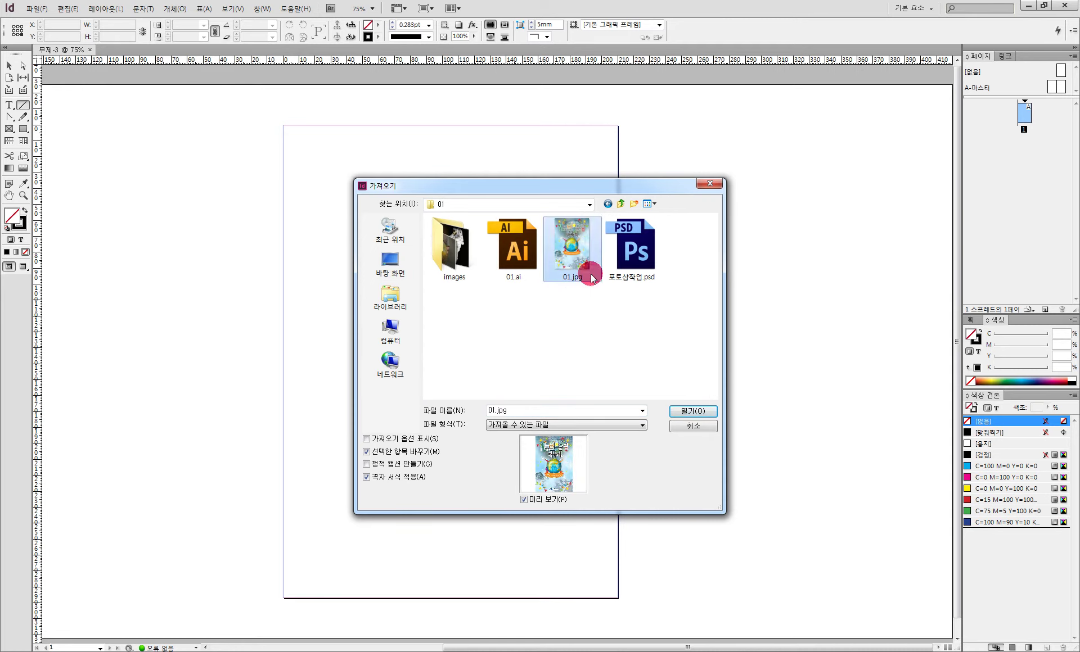
pyautogui.click(694, 412)
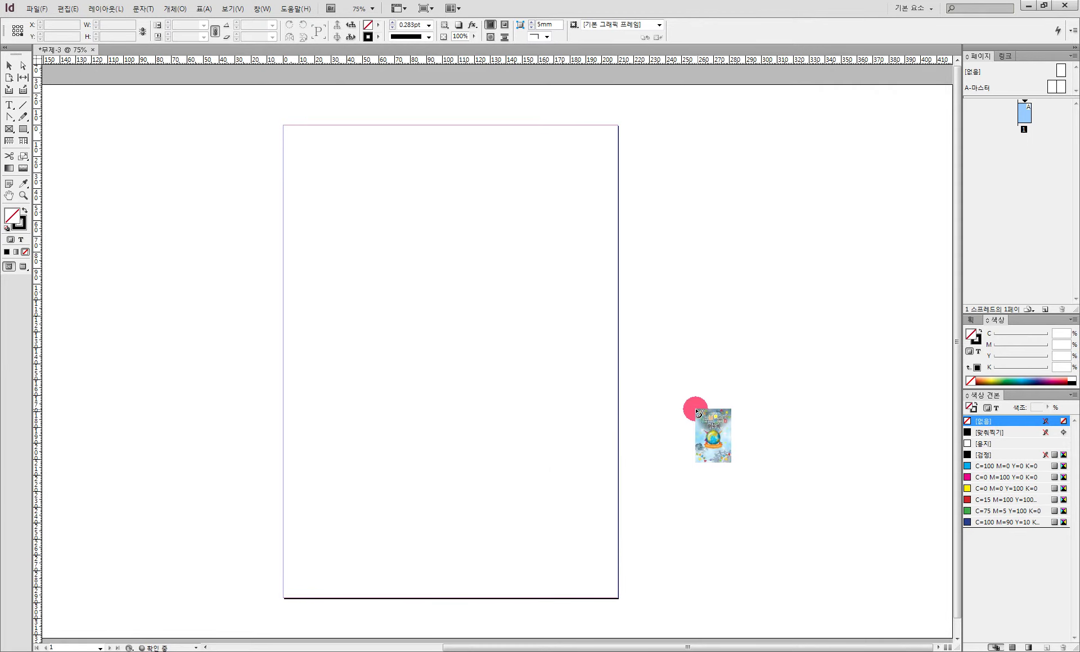
pyautogui.click(333, 151)
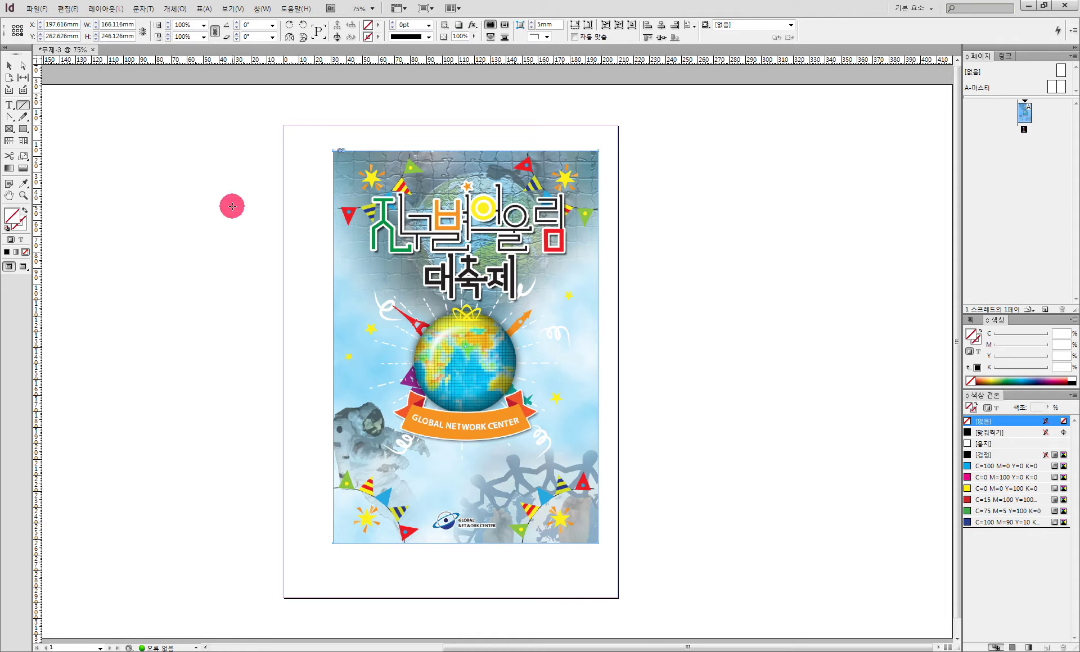
# - Shift the placed poster image slightly down and to the left, and display the object alignment options
pyautogui.click(9, 66)
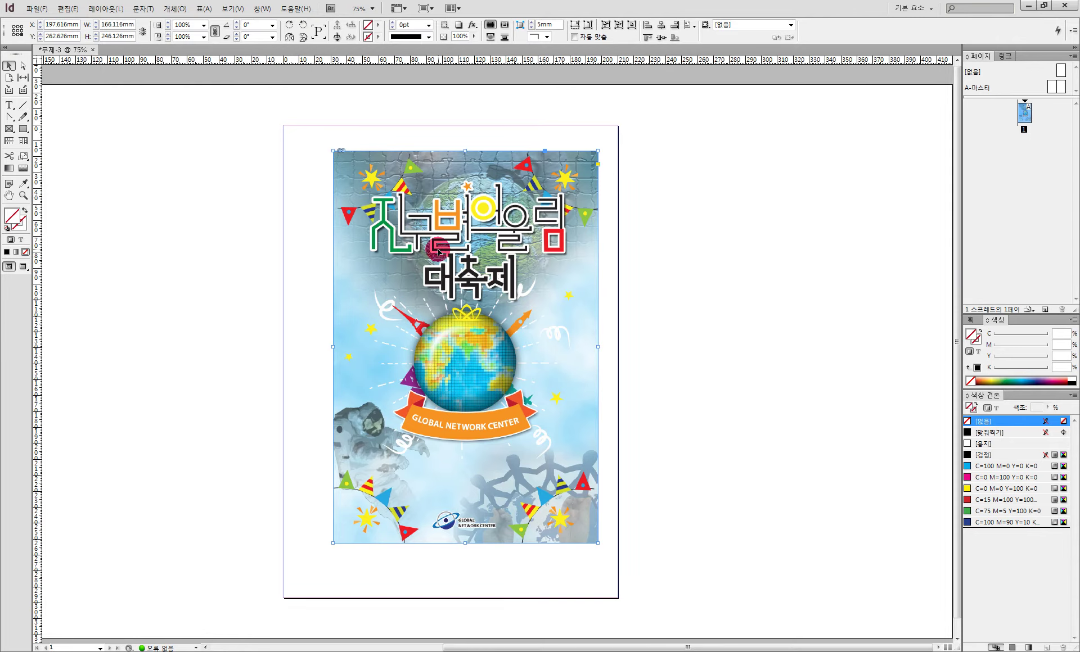
pyautogui.moveTo(440, 243)
pyautogui.mouseDown()
pyautogui.moveTo(425, 261)
pyautogui.moveTo(432, 250)
pyautogui.mouseUp()
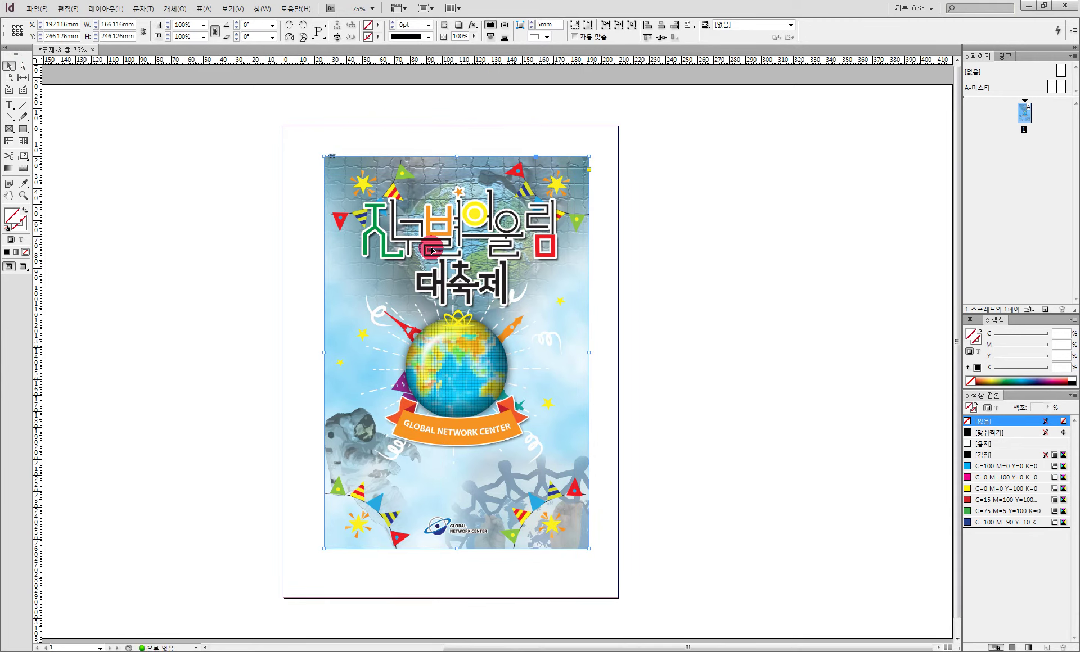
pyautogui.click(265, 9)
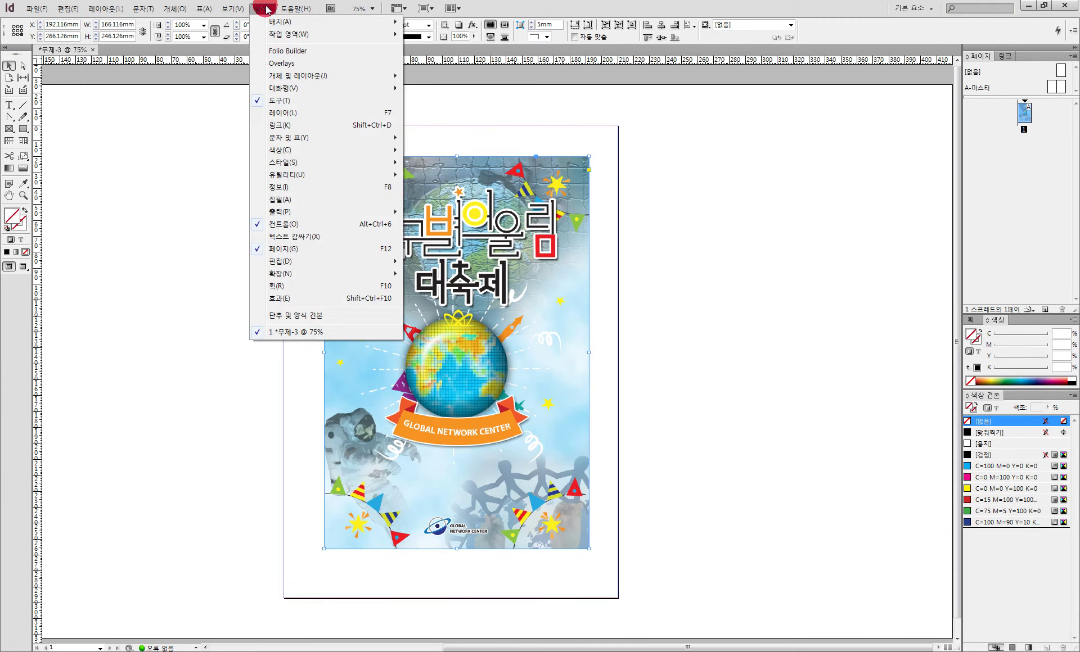
pyautogui.moveTo(310, 81)
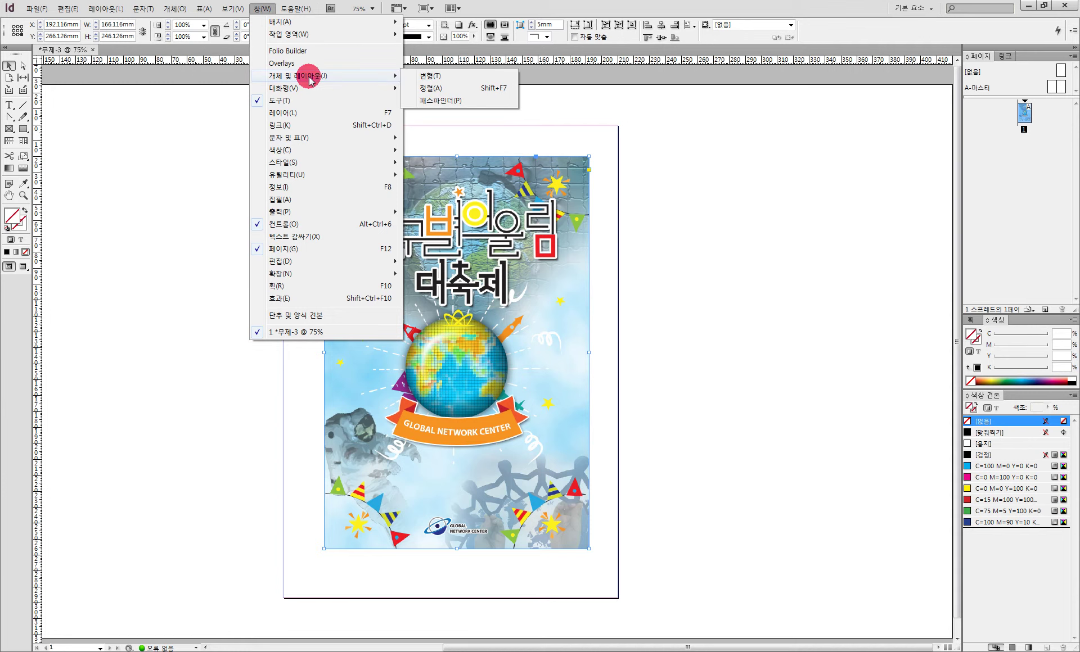
pyautogui.click(443, 89)
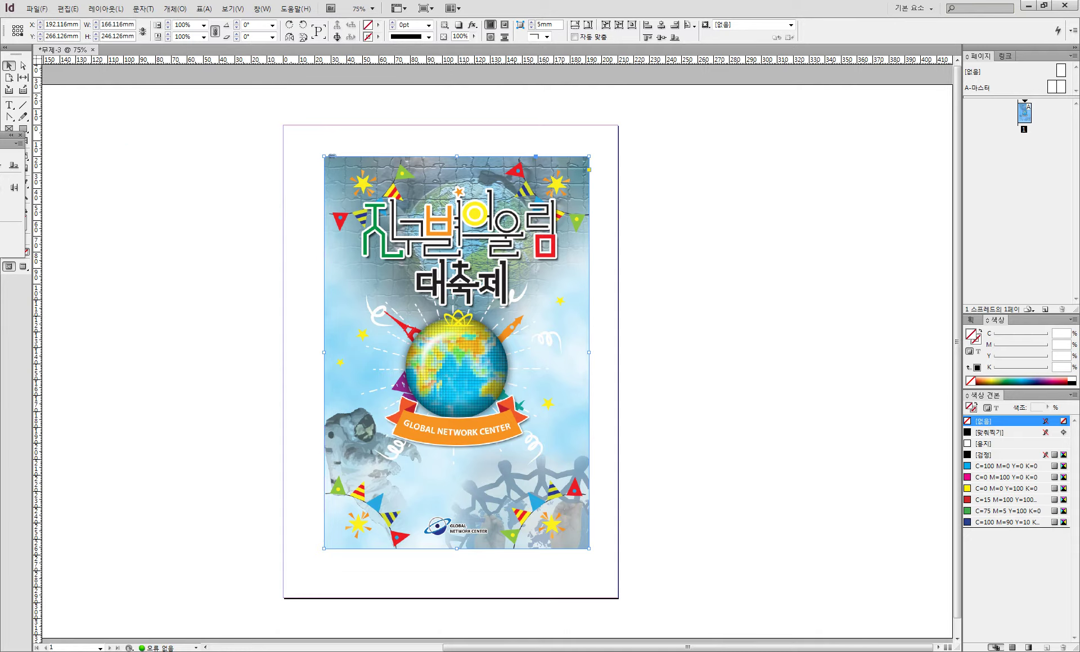
pyautogui.moveTo(171, 131); pyautogui.dragTo(176, 125)
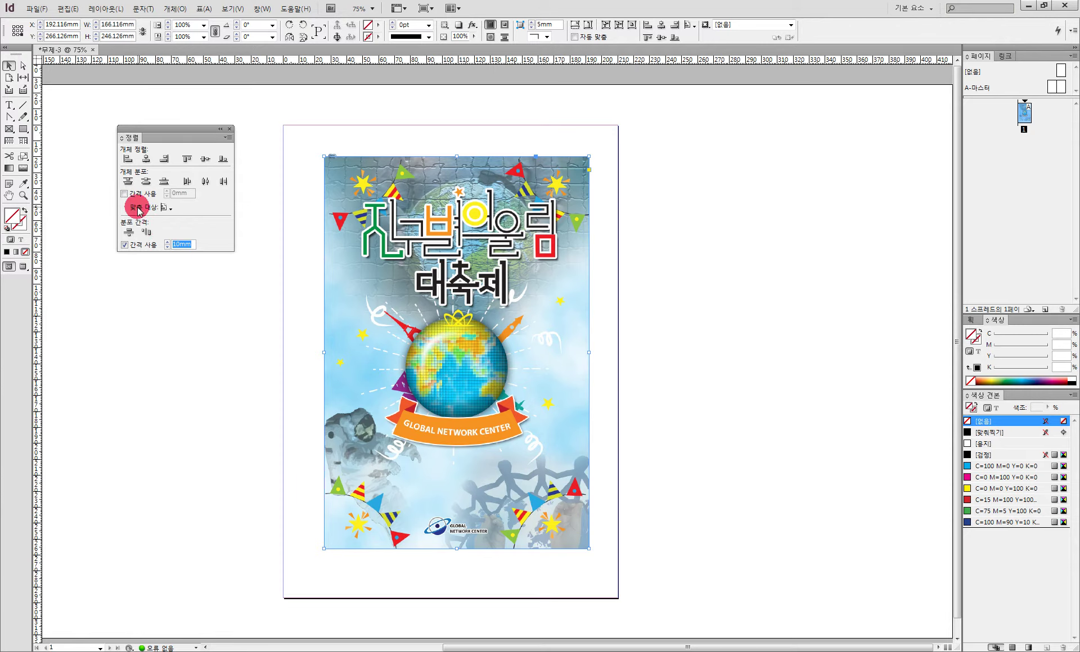
# - Center the poster image horizontally and vertically with the alignment reference set to the page
pyautogui.click(168, 209)
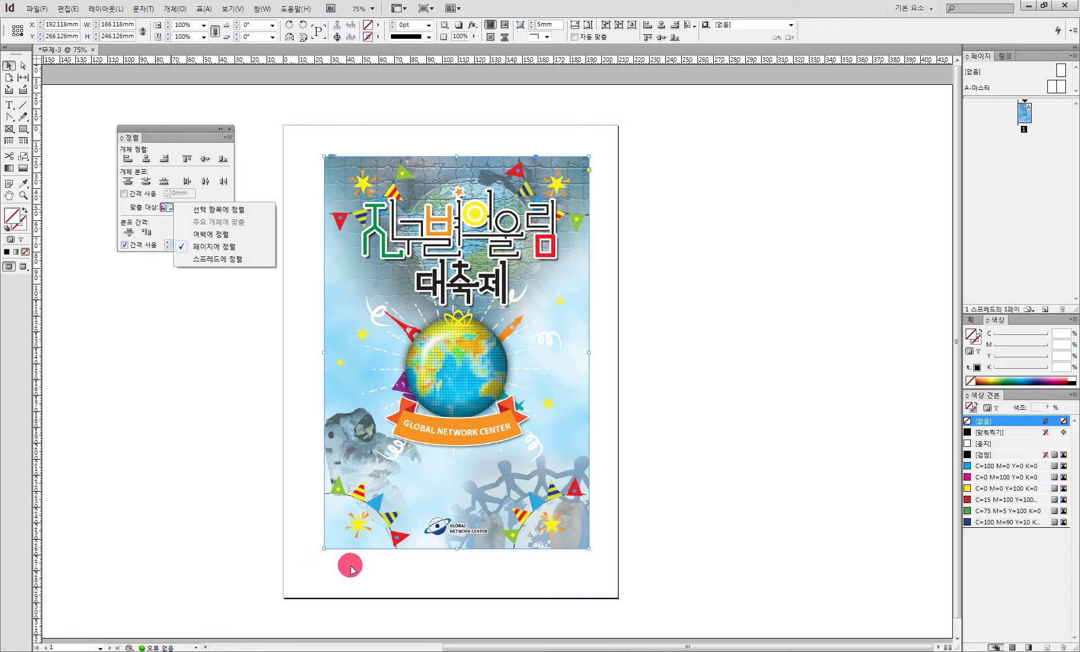
pyautogui.click(228, 211)
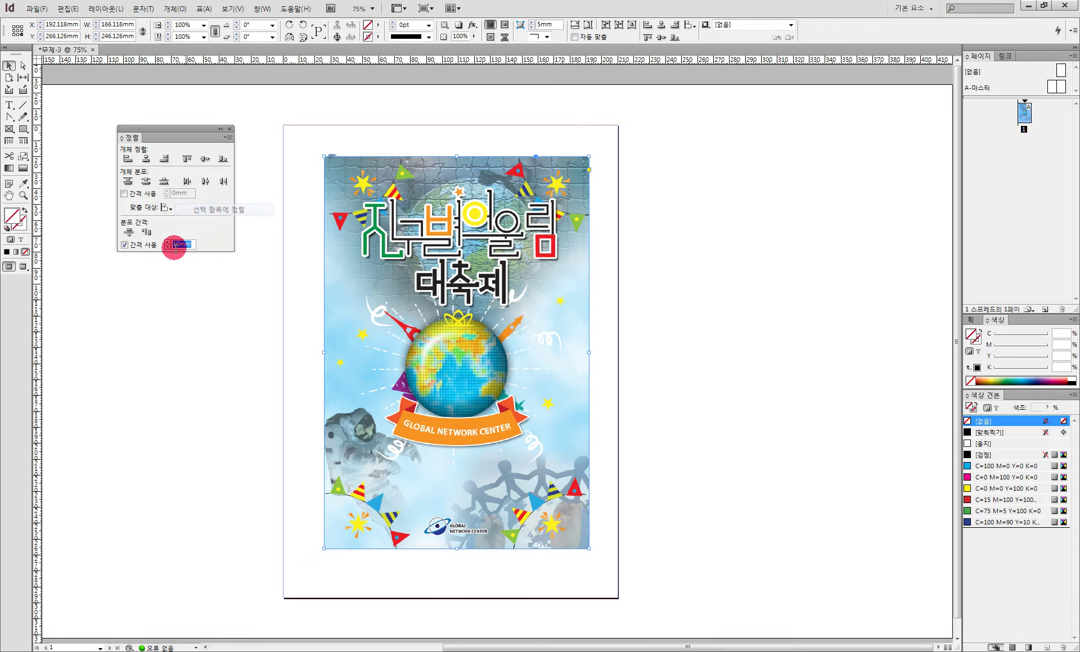
pyautogui.click(169, 210)
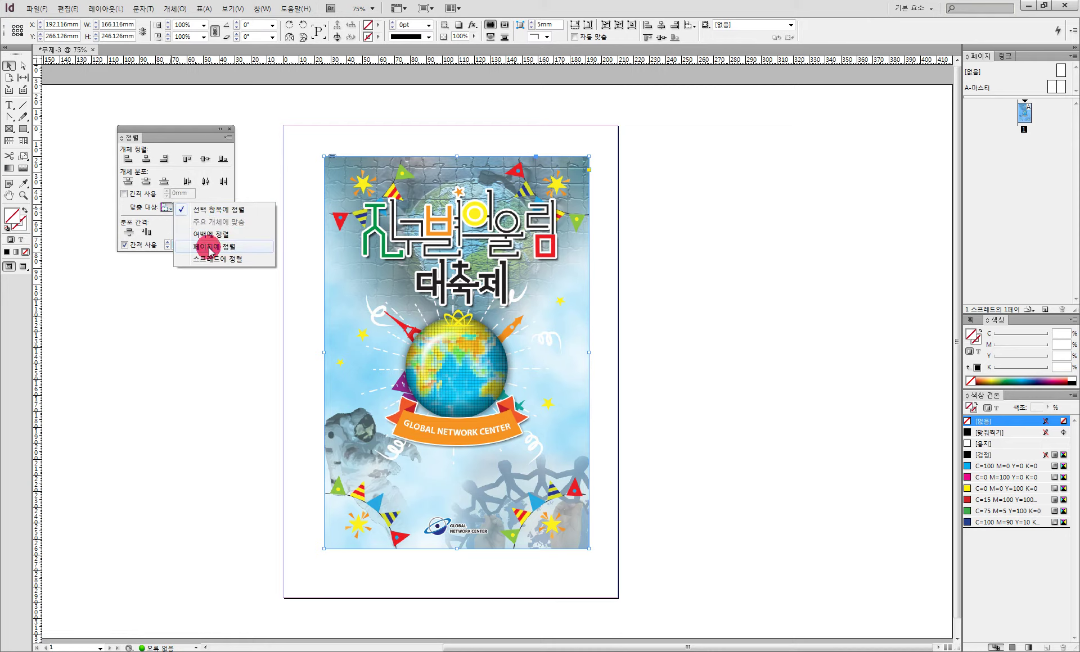
pyautogui.click(210, 247)
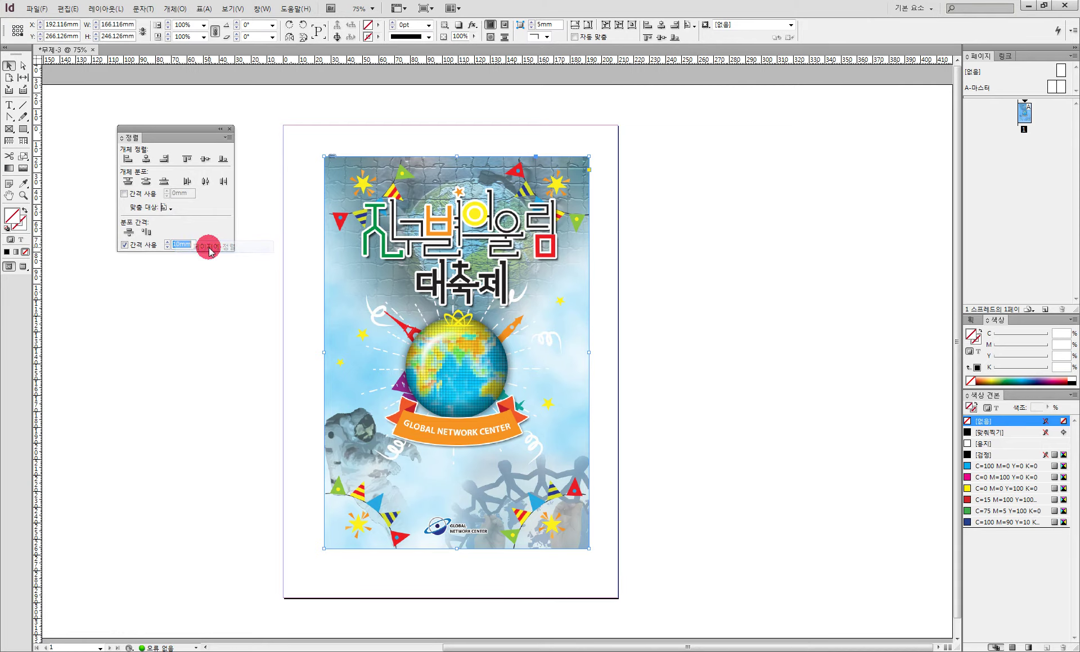
pyautogui.click(146, 159)
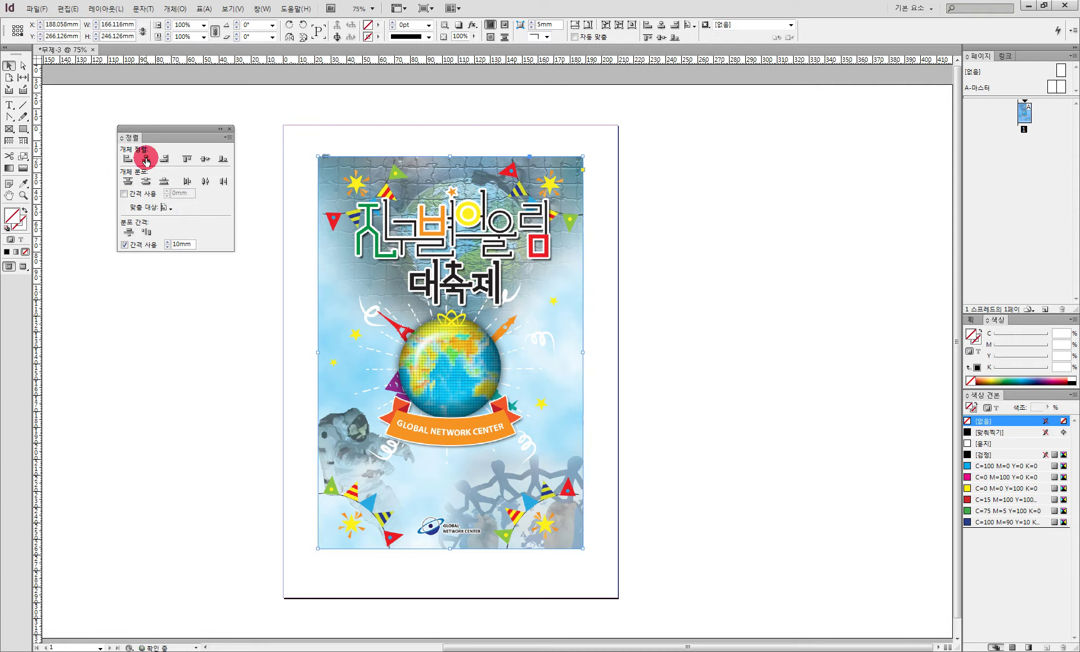
pyautogui.click(204, 159)
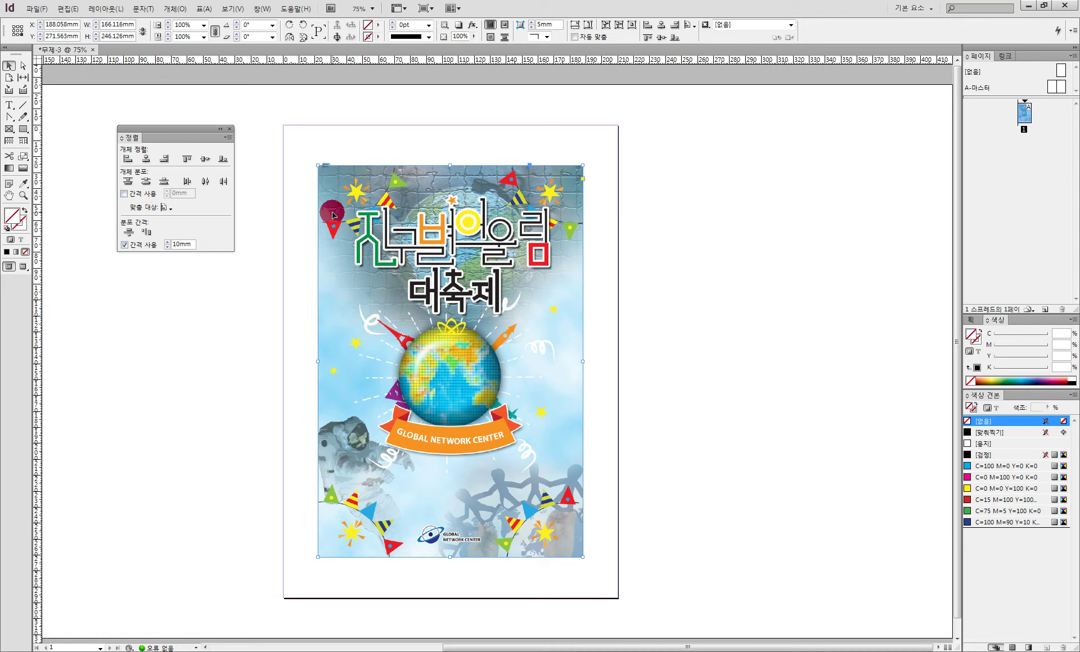
pyautogui.click(166, 208)
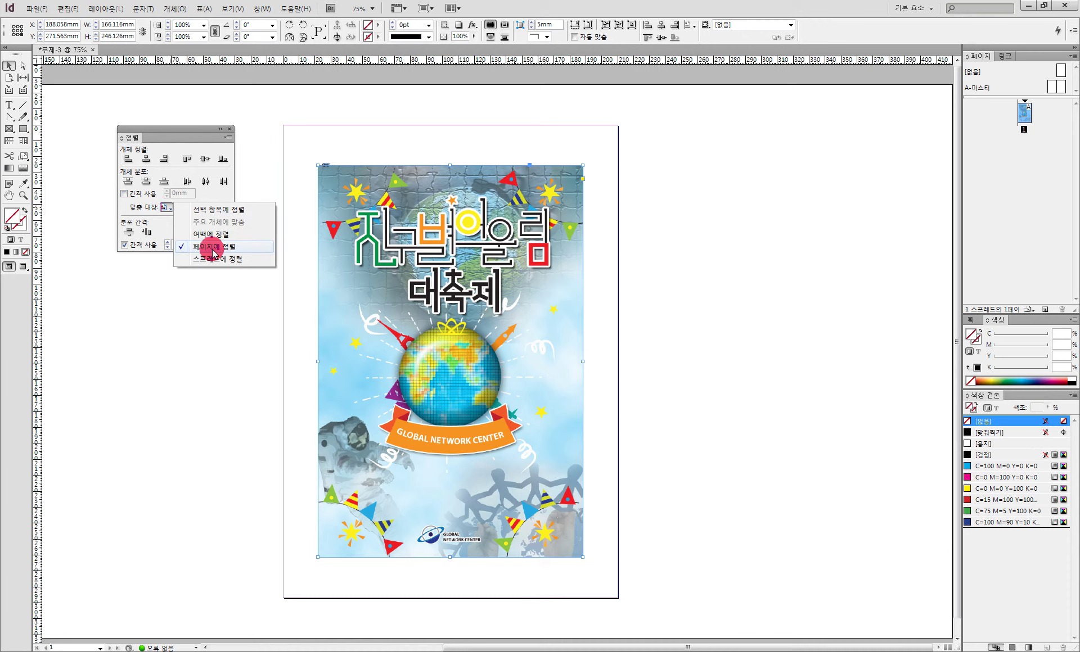
pyautogui.click(146, 158)
pyautogui.click(205, 159)
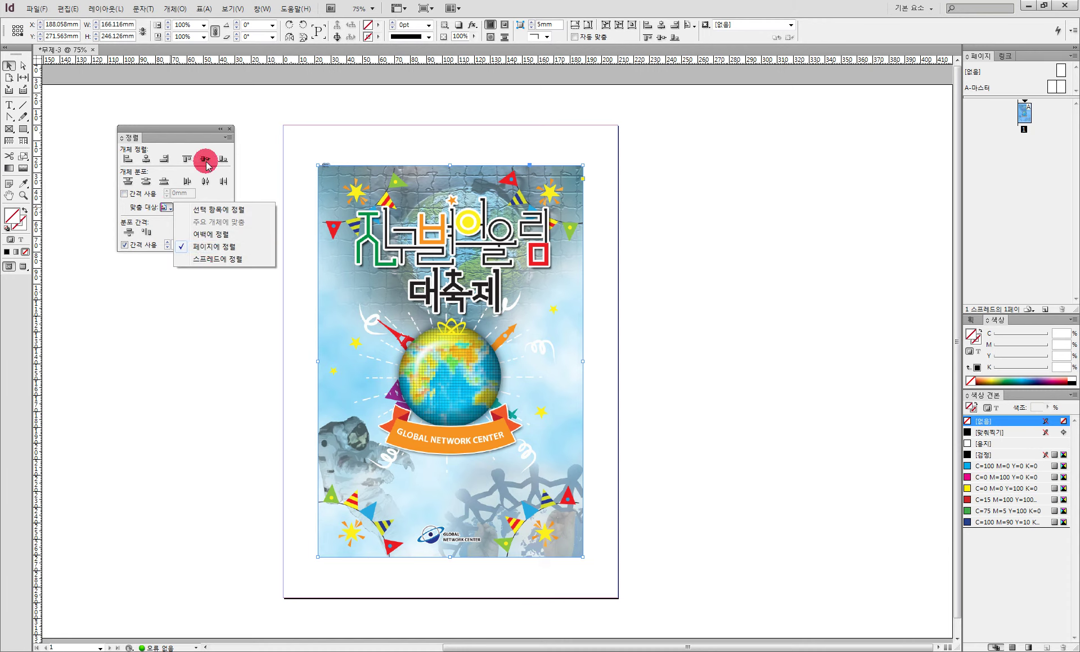
pyautogui.click(414, 265)
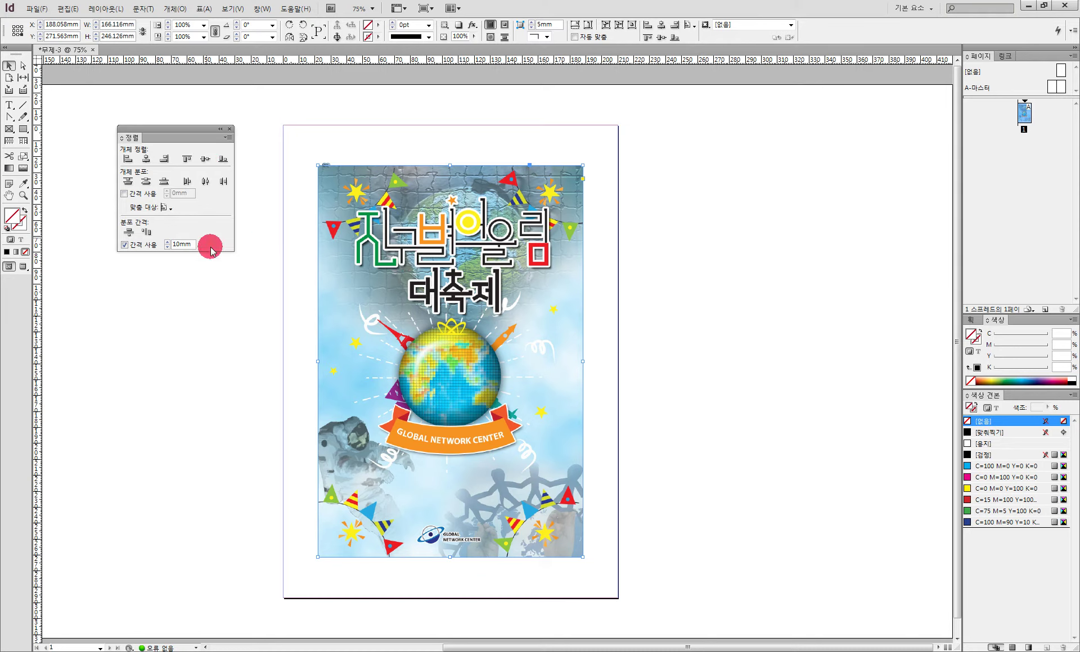
# - Move the alignment options clear of the page and lock the poster image in place
pyautogui.moveTo(191, 133); pyautogui.dragTo(909, 113)
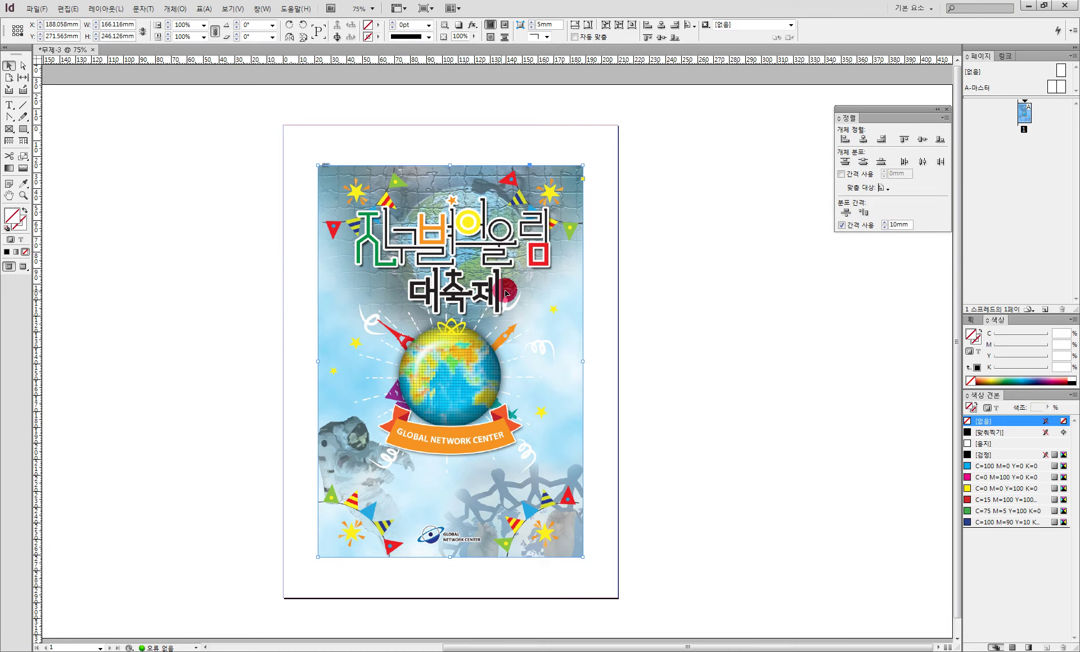
pyautogui.rightClick(528, 277)
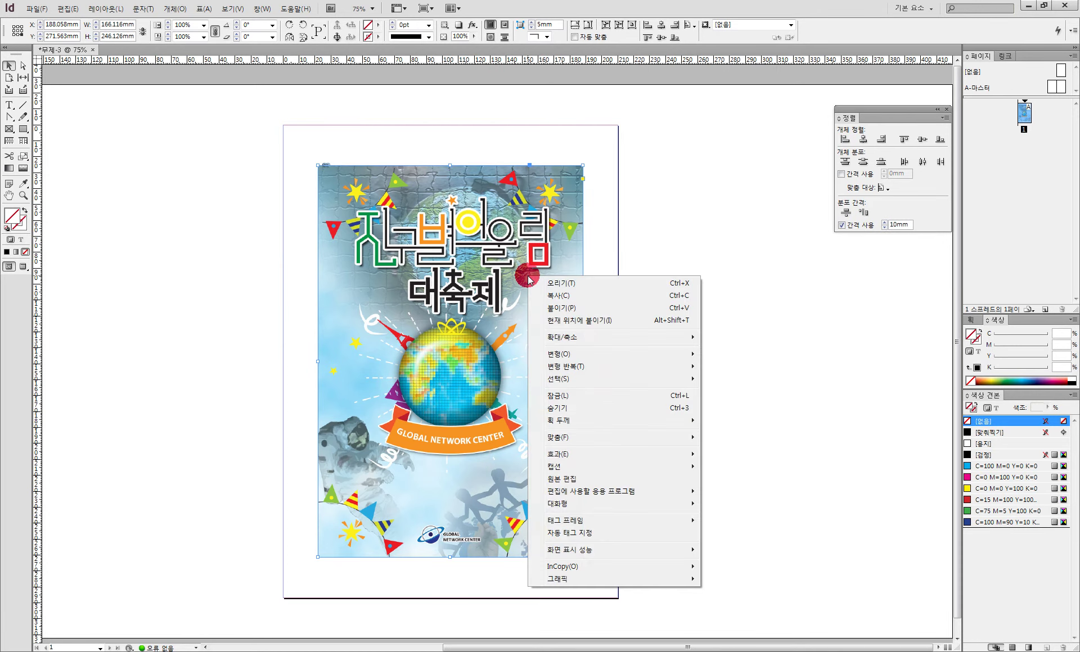
pyautogui.click(582, 397)
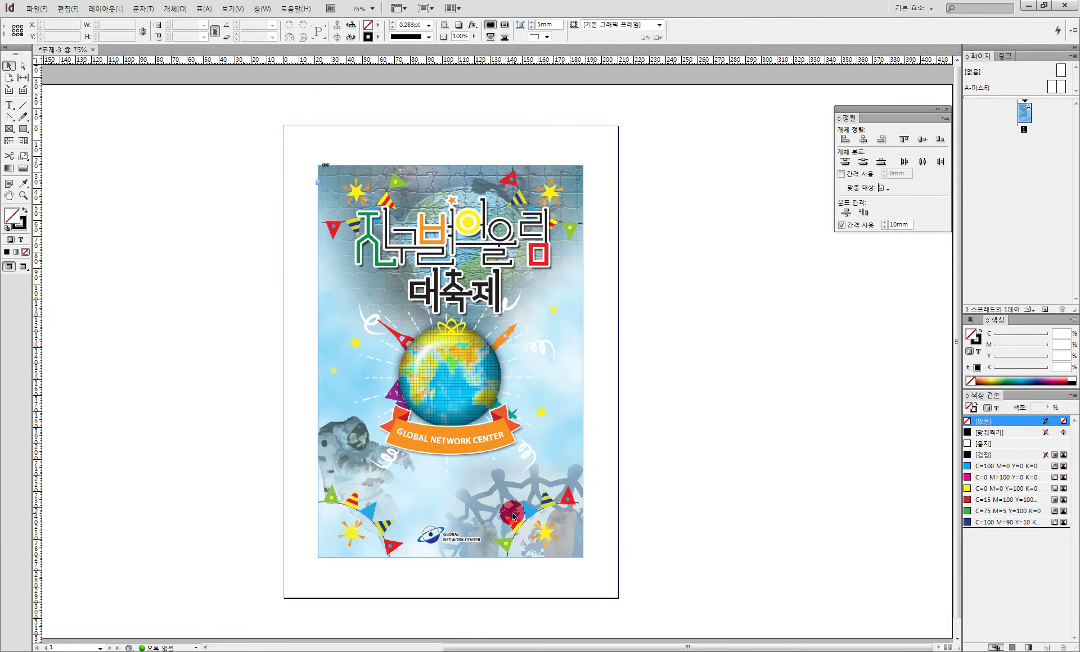
# - Place ruler guides along the poster's top and left edges and about 3 mm inside each edge at its upper-left corner
pyautogui.moveTo(423, 509); pyautogui.dragTo(400, 547)
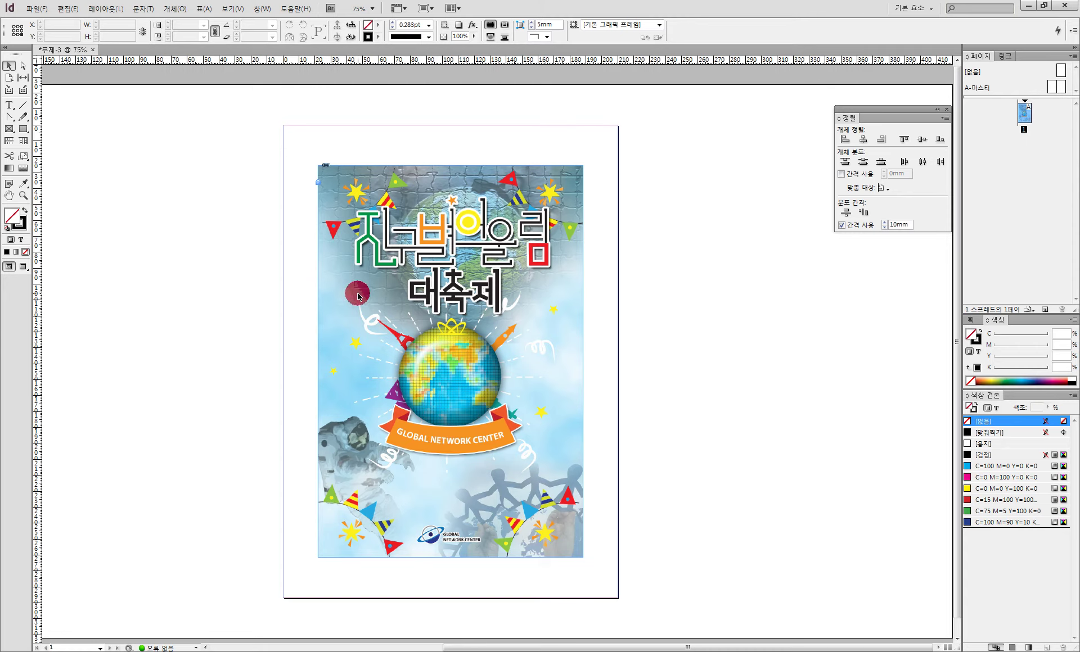
pyautogui.moveTo(296, 140); pyautogui.dragTo(408, 213)
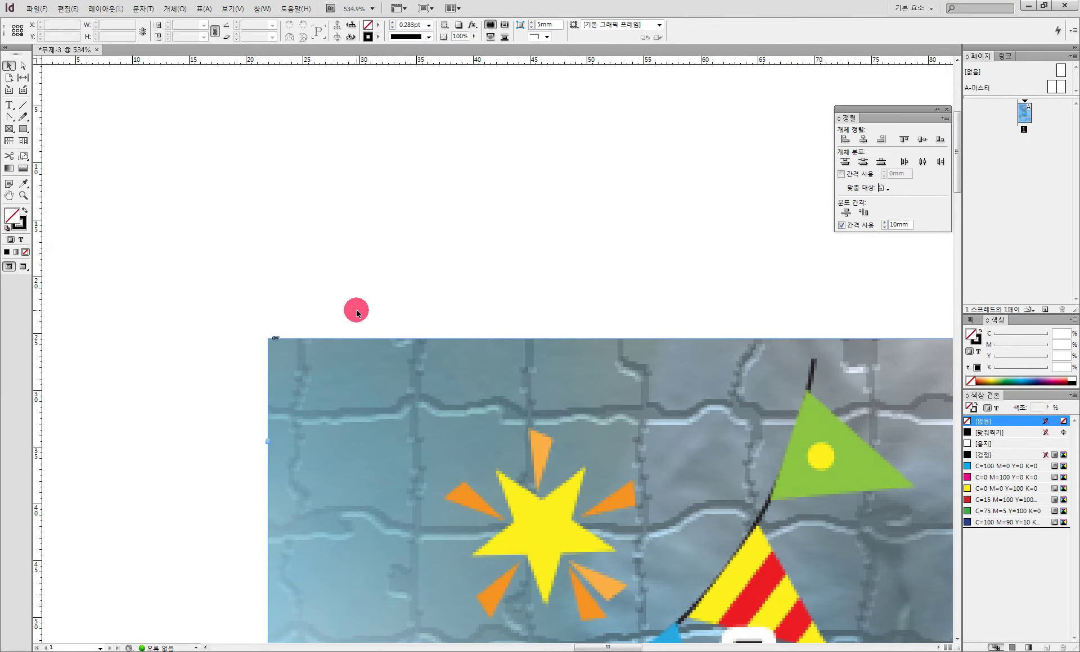
pyautogui.click(428, 25)
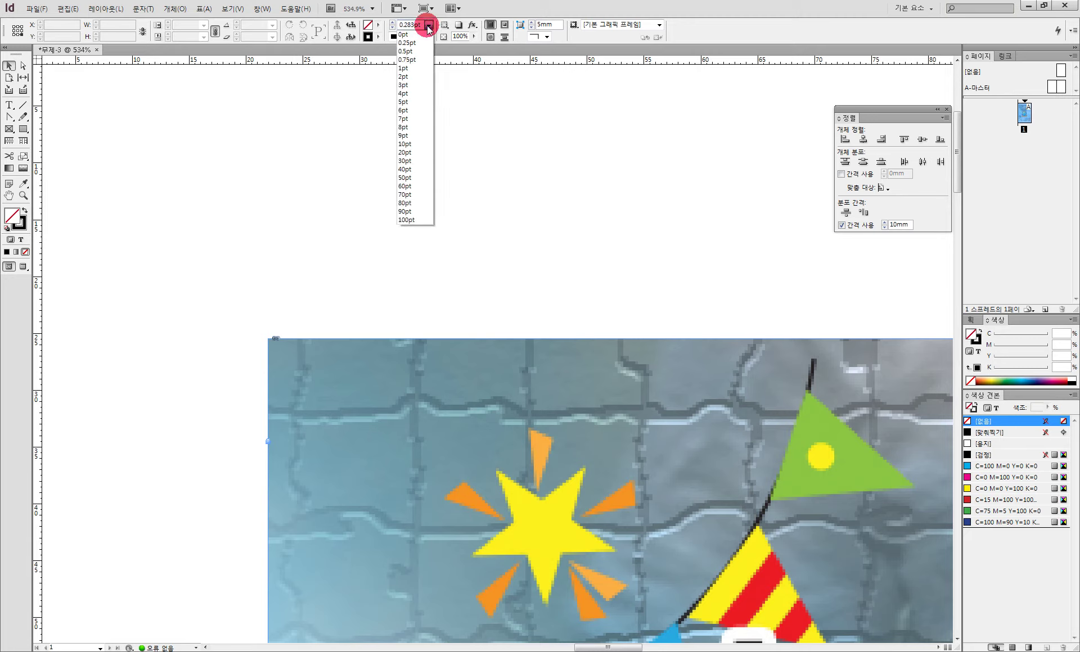
pyautogui.moveTo(428, 28)
pyautogui.mouseDown()
pyautogui.moveTo(414, 39)
pyautogui.moveTo(411, 73)
pyautogui.mouseUp()
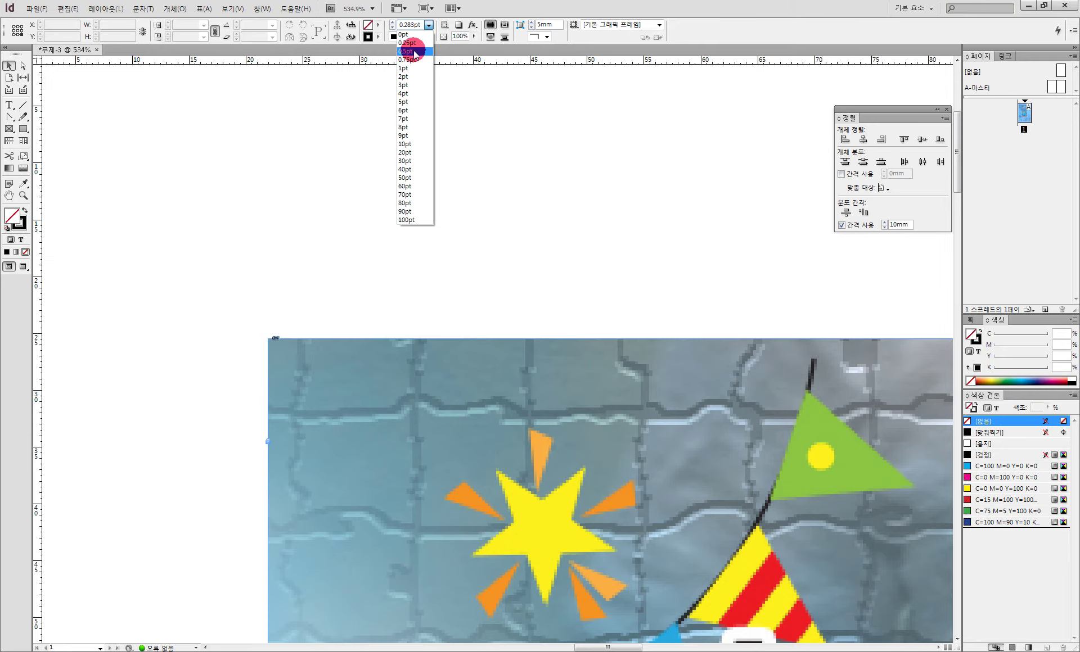
pyautogui.click(23, 106)
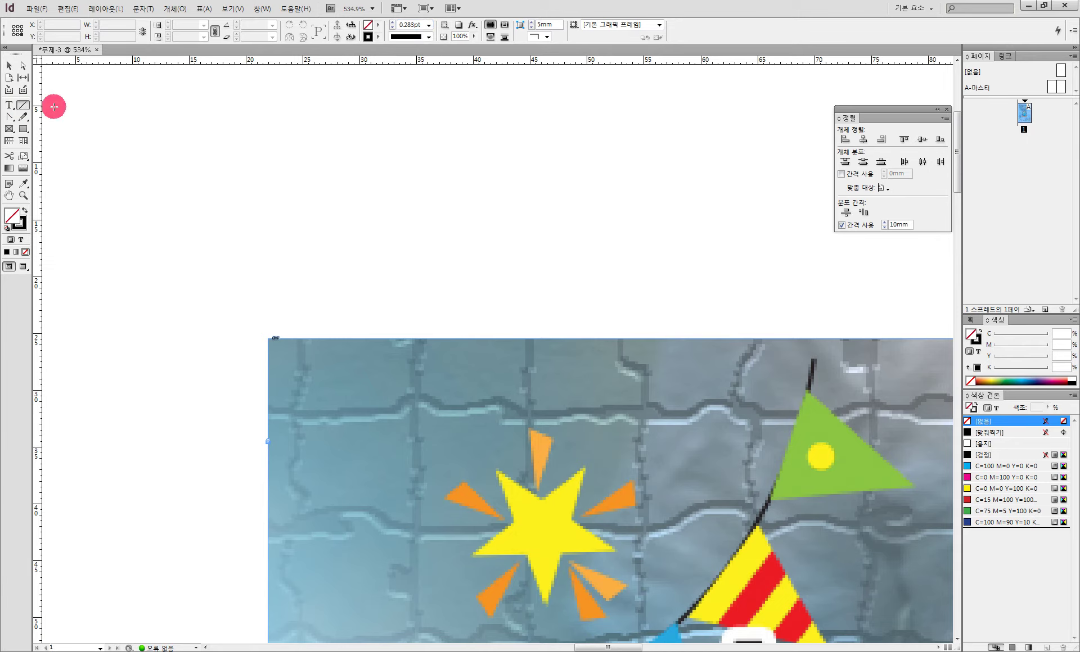
pyautogui.moveTo(313, 362); pyautogui.dragTo(298, 197)
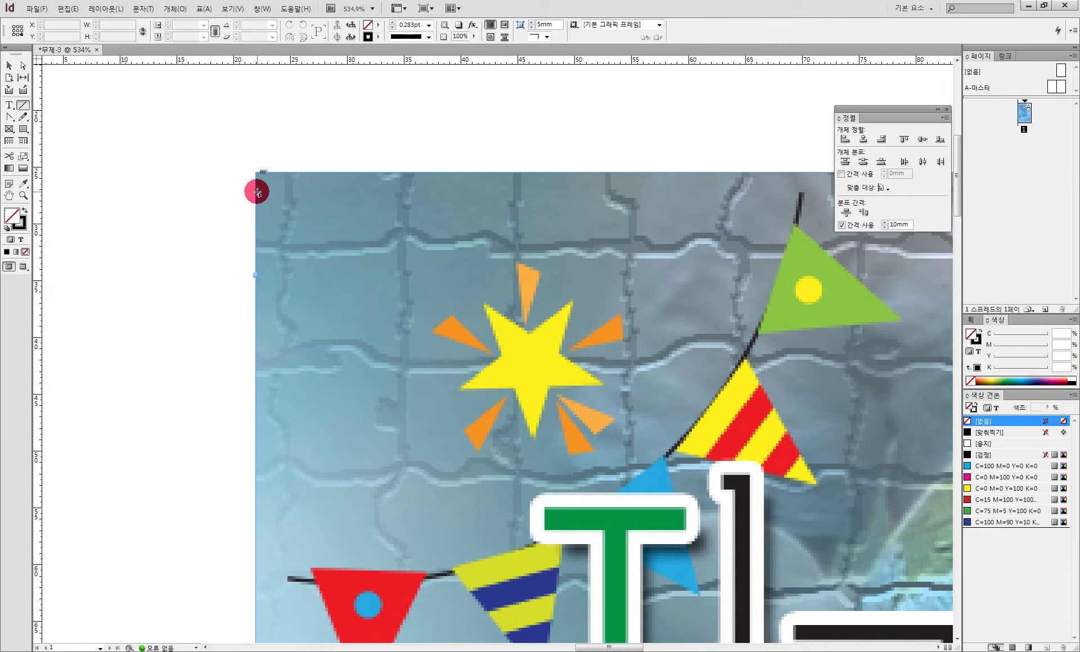
pyautogui.moveTo(266, 188); pyautogui.dragTo(255, 162)
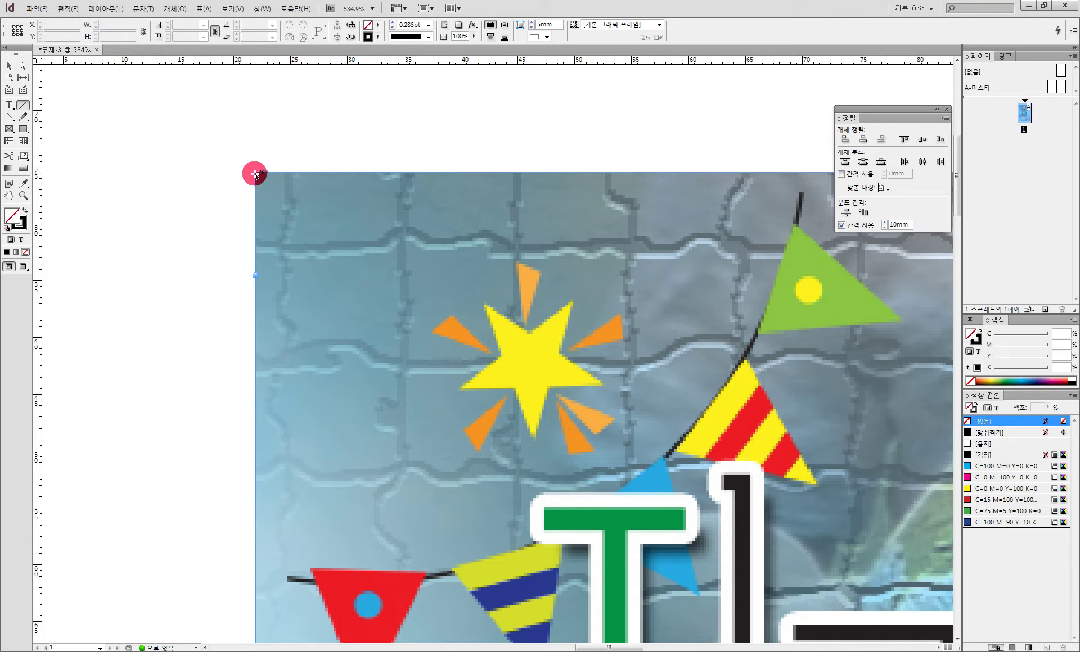
pyautogui.moveTo(38, 258); pyautogui.dragTo(256, 279)
pyautogui.moveTo(316, 58); pyautogui.dragTo(310, 173)
pyautogui.moveTo(36, 198); pyautogui.dragTo(290, 181)
pyautogui.moveTo(340, 62); pyautogui.dragTo(325, 206)
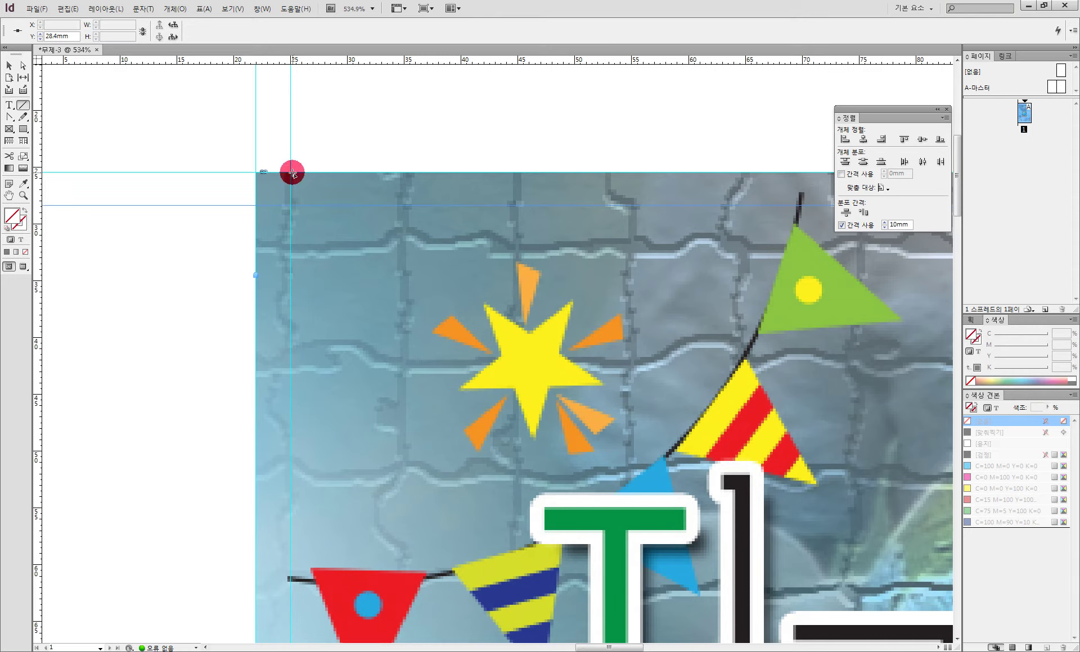
# - Draw a vertical crop mark upward from the poster's top edge on the inner vertical guide, with 5 mm length and 0.5 pt stroke
pyautogui.moveTo(290, 173); pyautogui.dragTo(290, 125)
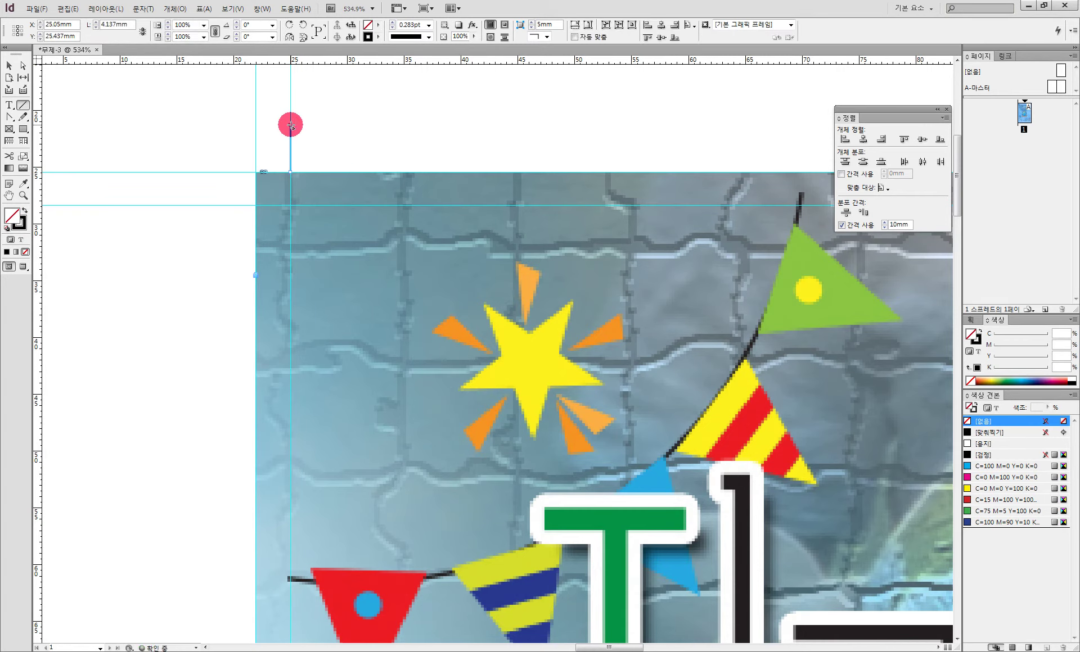
pyautogui.click(89, 22)
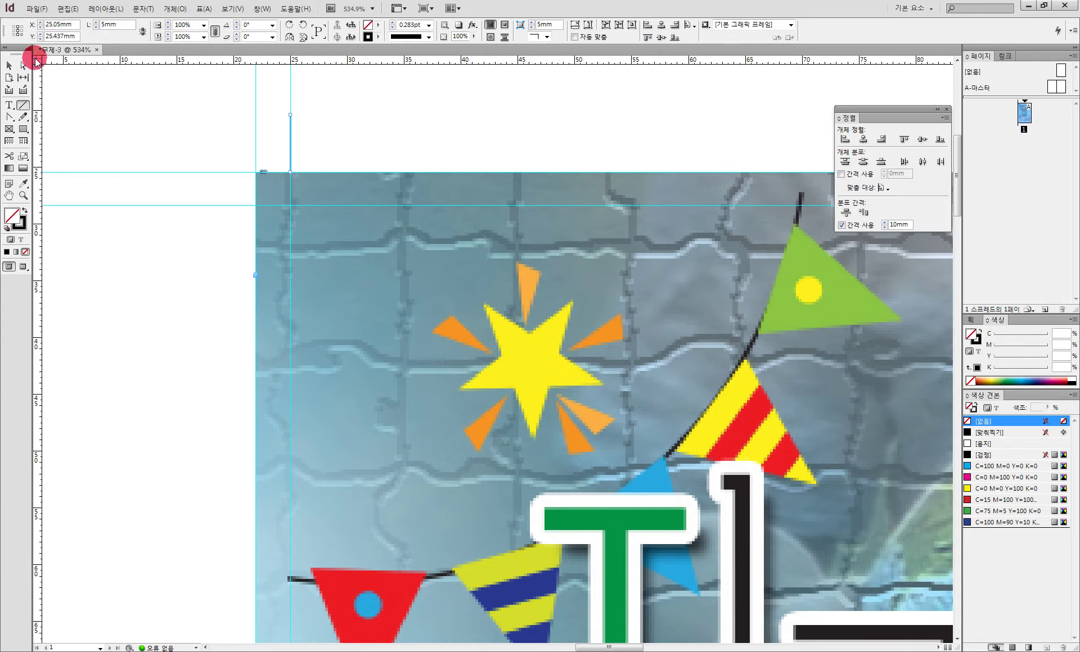
pyautogui.click(18, 30)
pyautogui.doubleClick(127, 25)
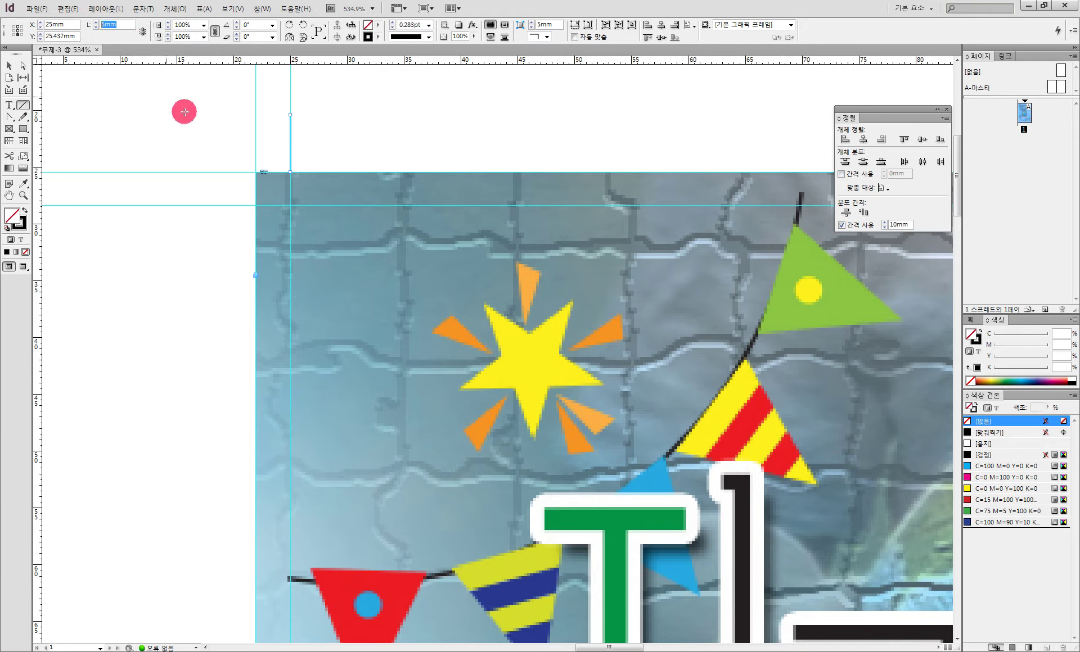
pyautogui.click(429, 25)
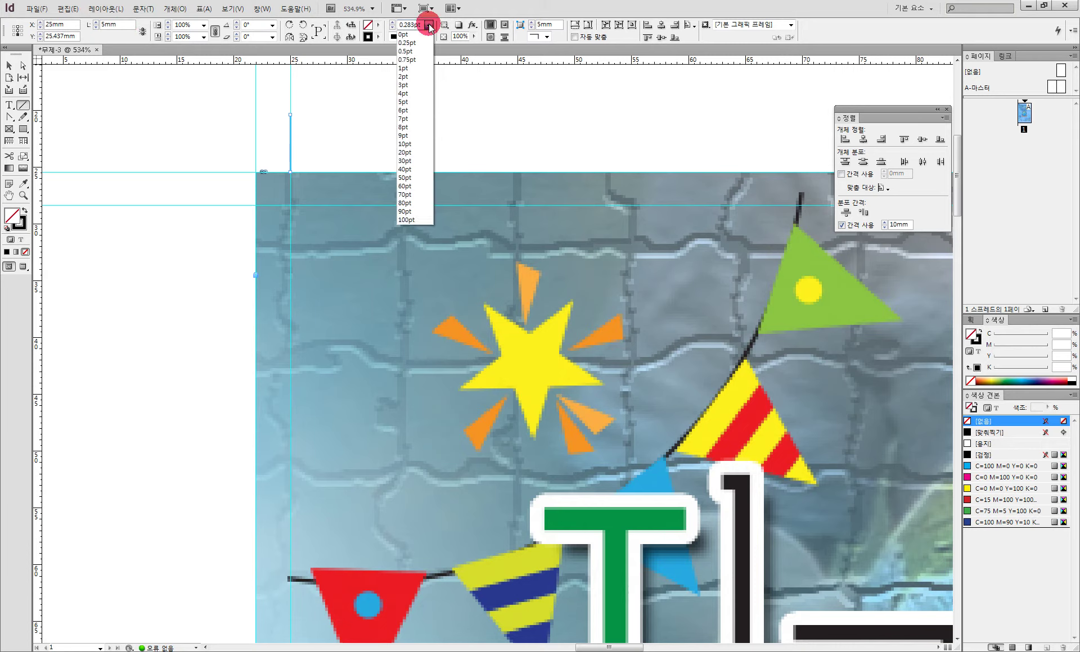
pyautogui.click(420, 51)
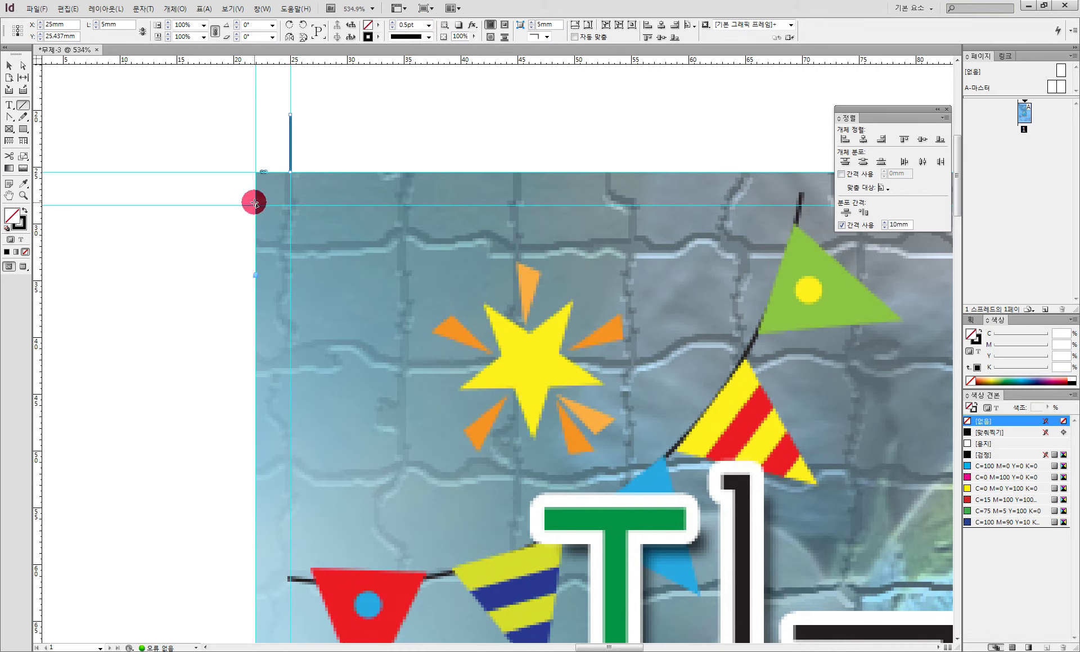
# - Draw a horizontal crop mark outward from the poster's left edge on the inner horizontal guide and set its length to 5 mm
pyautogui.moveTo(255, 206); pyautogui.dragTo(189, 207)
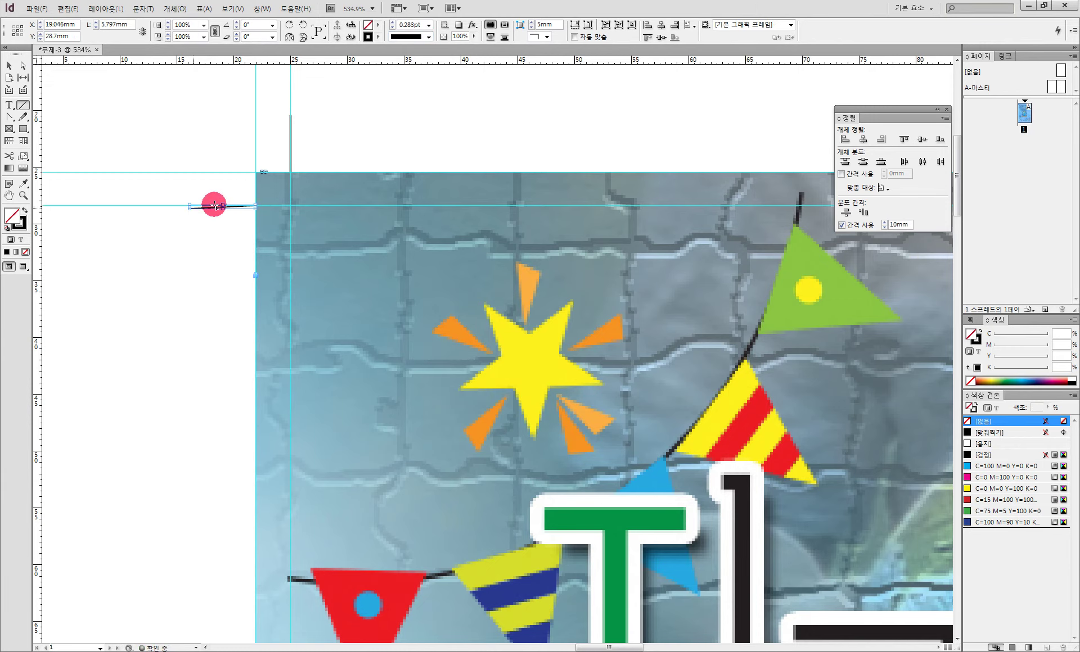
pyautogui.hotkey('ctrl', 'z')
pyautogui.moveTo(255, 206); pyautogui.dragTo(178, 199)
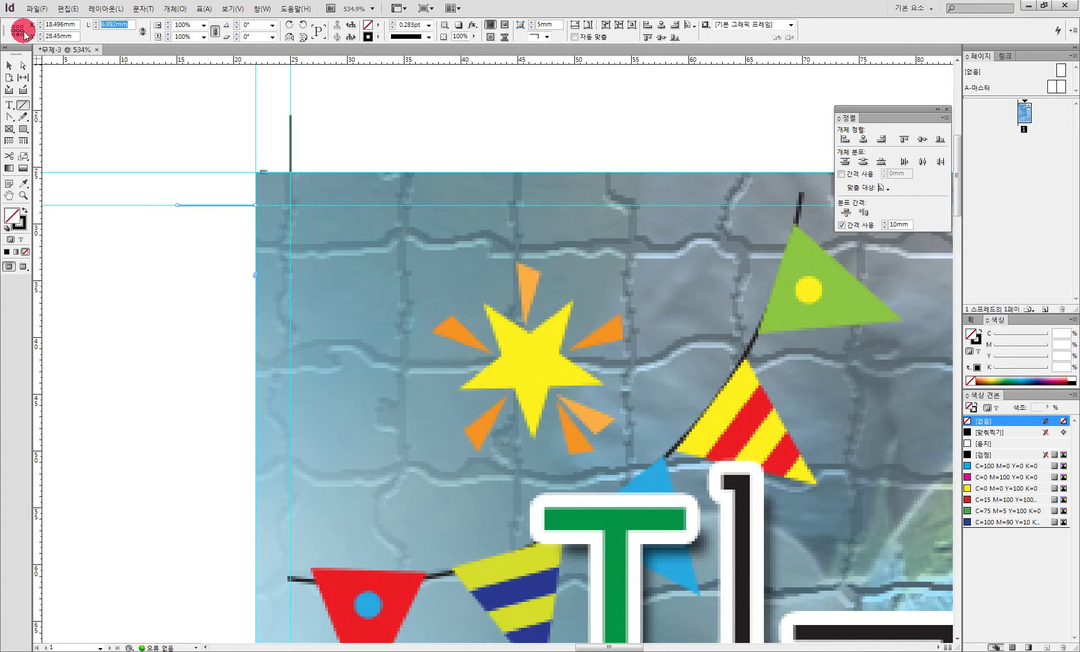
pyautogui.click(123, 24)
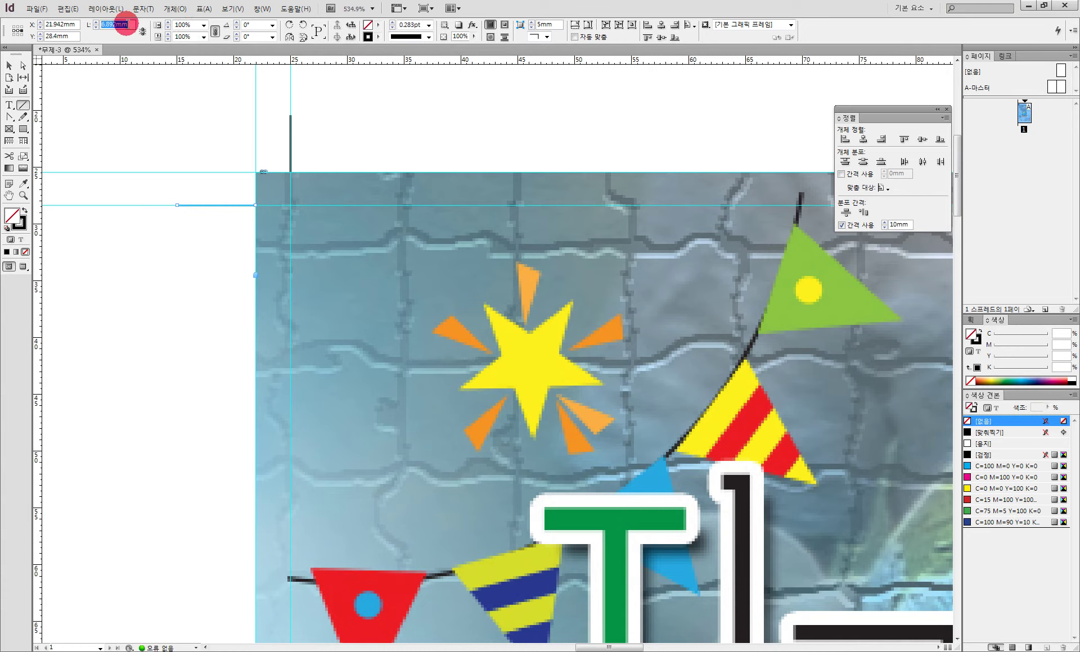
pyautogui.click(16, 55)
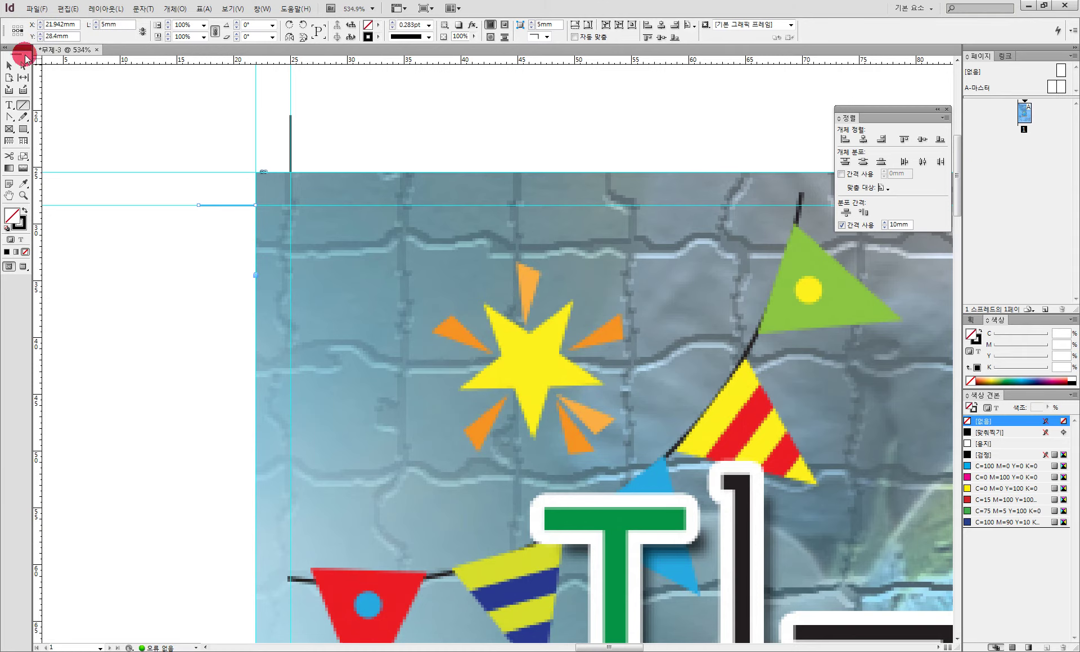
pyautogui.click(9, 65)
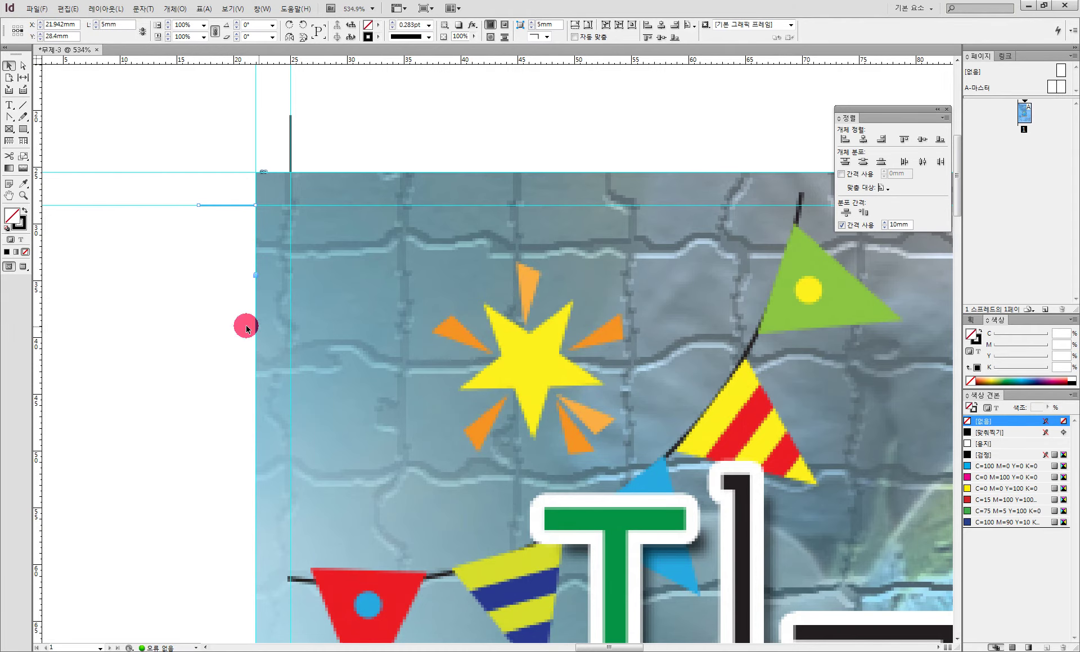
# - Place vertical guides at the poster's right edge and about 3 mm inside it, near the upper-right corner
pyautogui.moveTo(628, 292); pyautogui.dragTo(239, 292)
pyautogui.moveTo(735, 335); pyautogui.dragTo(258, 349)
pyautogui.moveTo(812, 366); pyautogui.dragTo(415, 384)
pyautogui.moveTo(649, 386); pyautogui.dragTo(405, 371)
pyautogui.moveTo(36, 283); pyautogui.dragTo(428, 361)
pyautogui.moveTo(33, 301); pyautogui.dragTo(394, 354)
# - Draw a vertical crop mark above the poster's upper-right corner on the inner vertical guide, with 5 mm length and 0.5 pt stroke
pyautogui.click(23, 105)
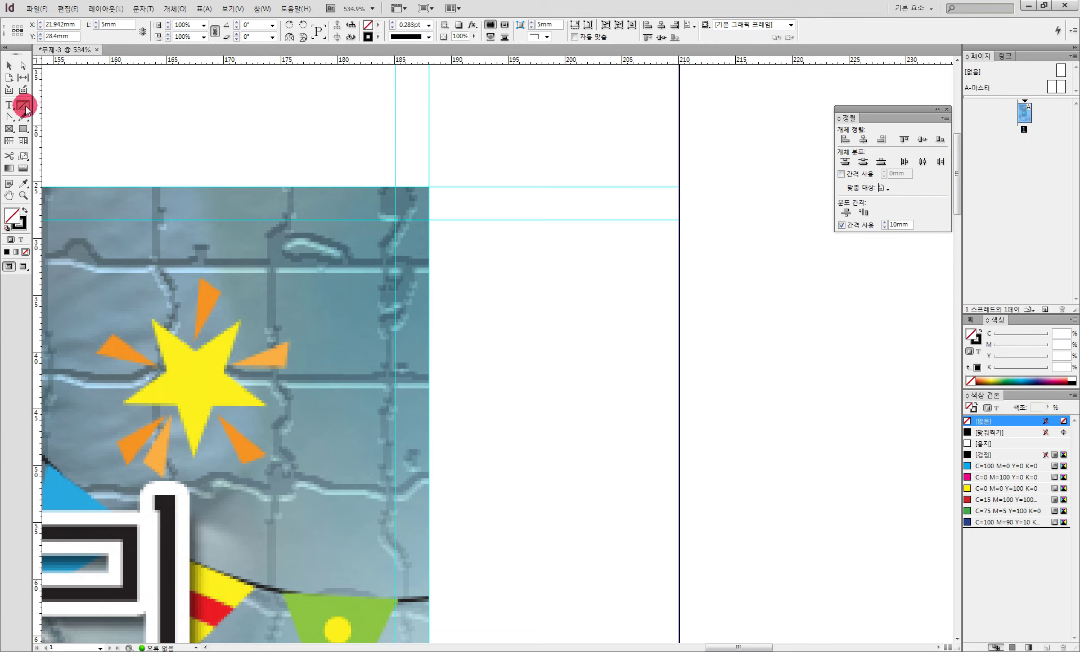
pyautogui.moveTo(430, 185); pyautogui.dragTo(431, 185)
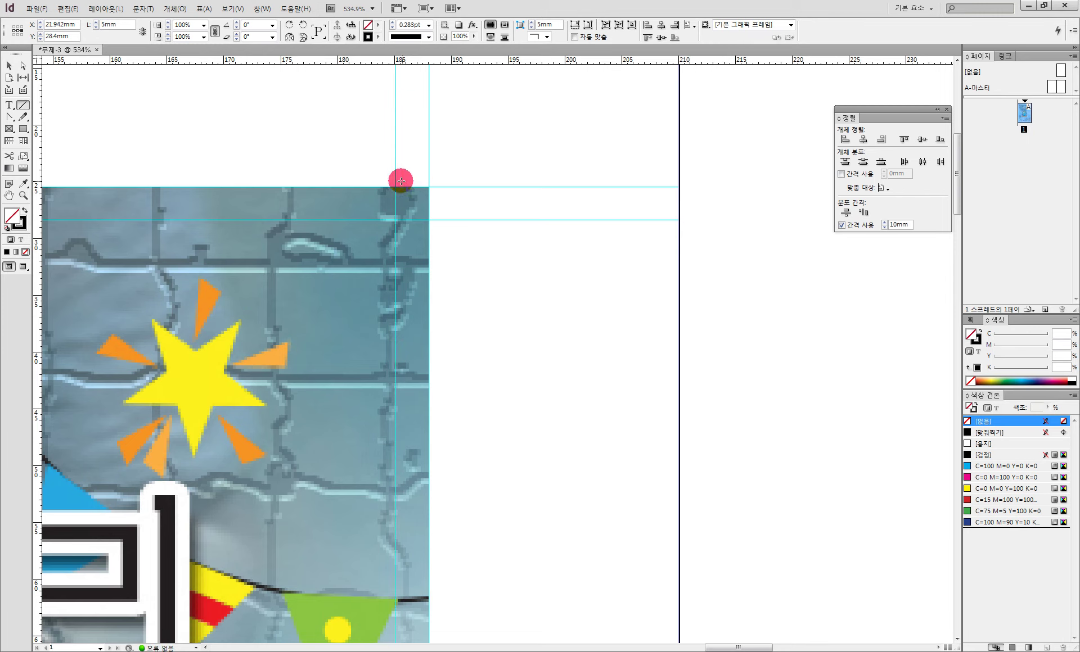
pyautogui.moveTo(396, 187); pyautogui.dragTo(396, 141)
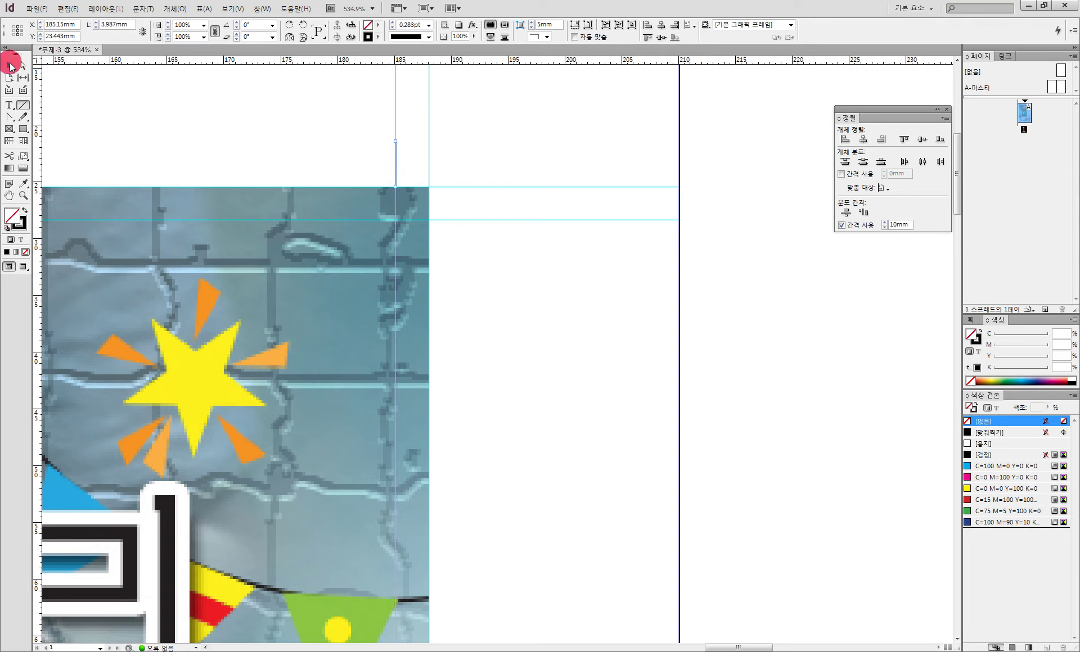
pyautogui.click(9, 66)
pyautogui.click(117, 24)
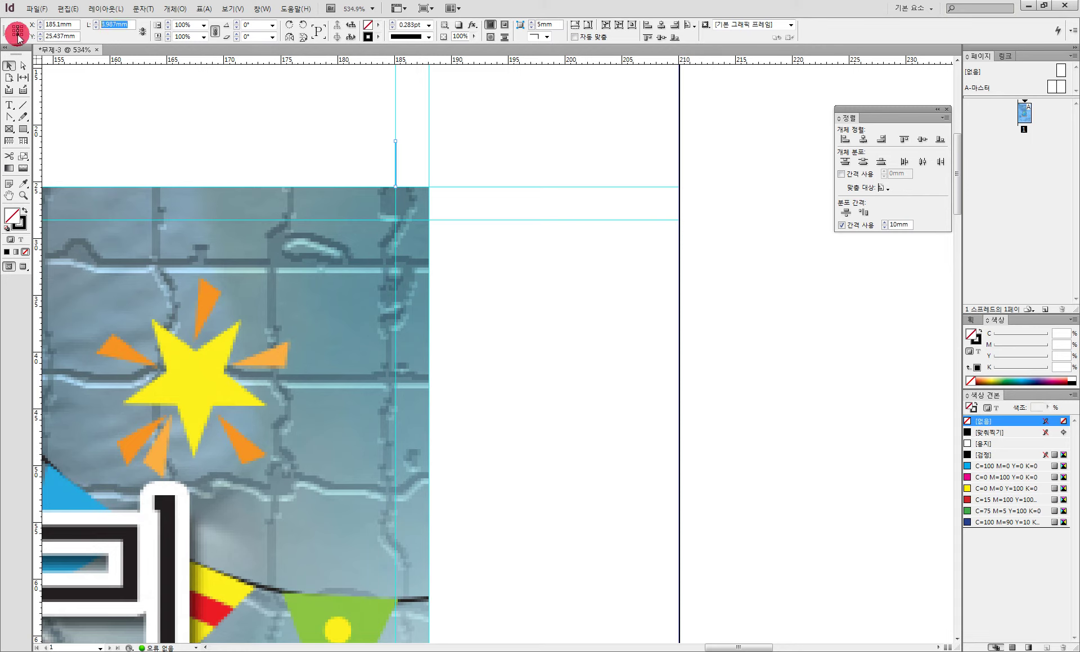
pyautogui.click(123, 24)
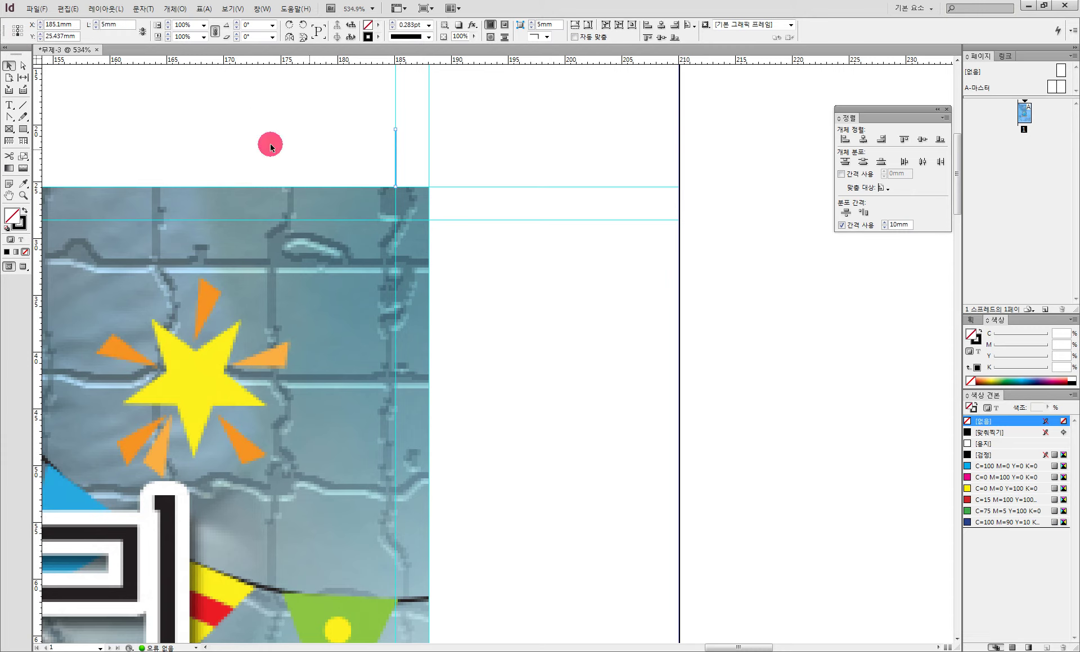
pyautogui.click(23, 105)
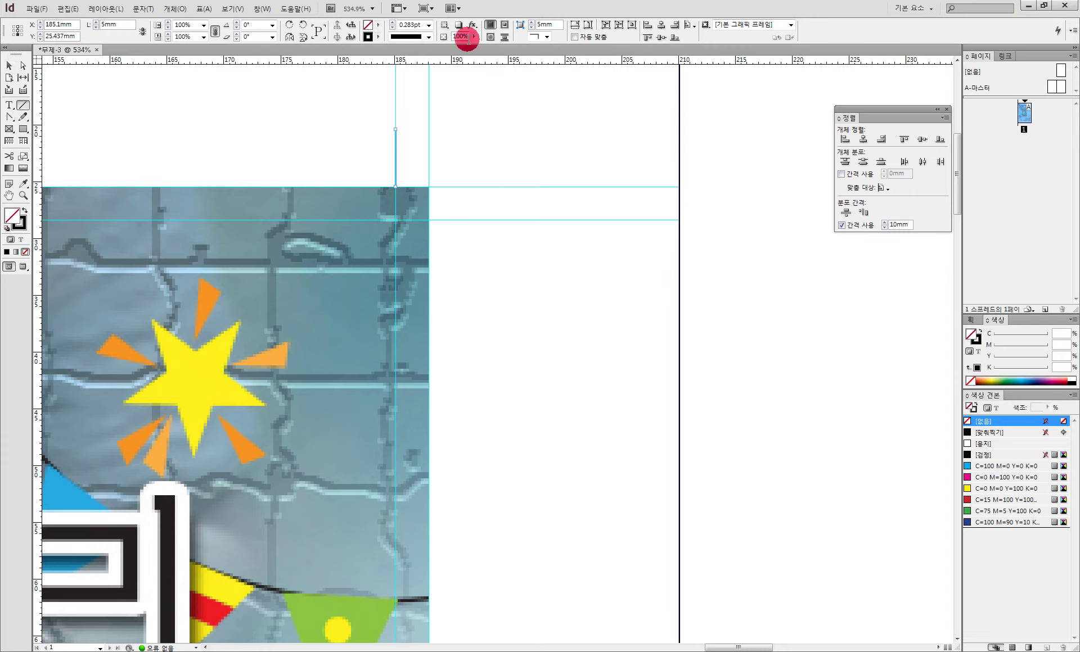
pyautogui.click(429, 25)
pyautogui.click(423, 53)
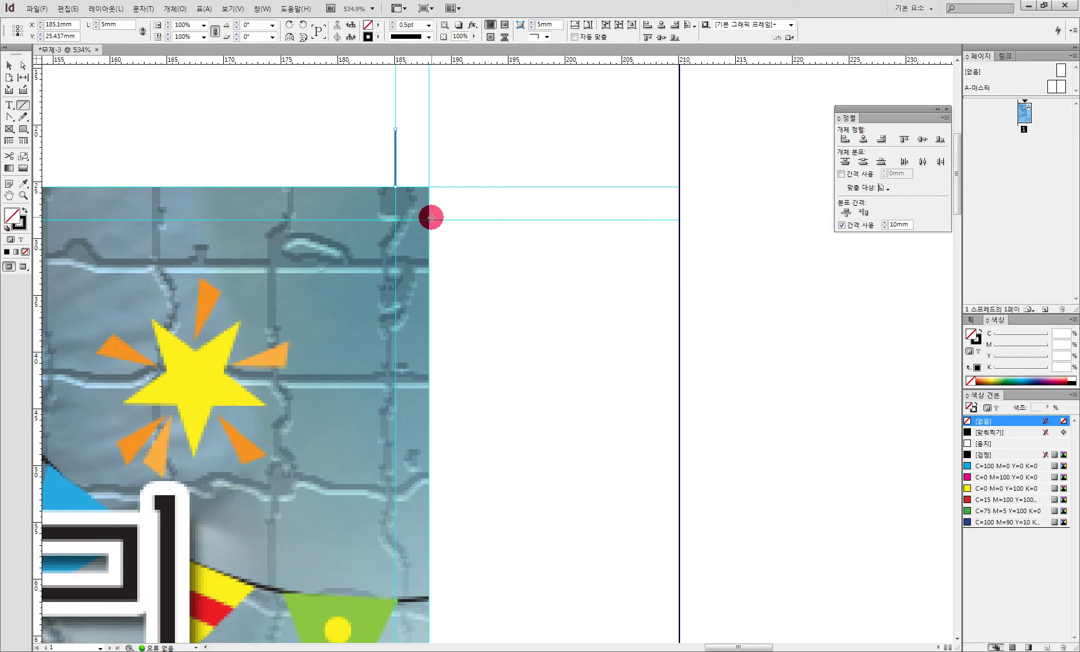
# - Draw a horizontal crop mark outward from the poster's right edge near its upper-right corner, with 5 mm length and 0.5 pt stroke
pyautogui.moveTo(429, 220)
pyautogui.mouseDown()
pyautogui.moveTo(495, 224)
pyautogui.moveTo(486, 220)
pyautogui.mouseUp()
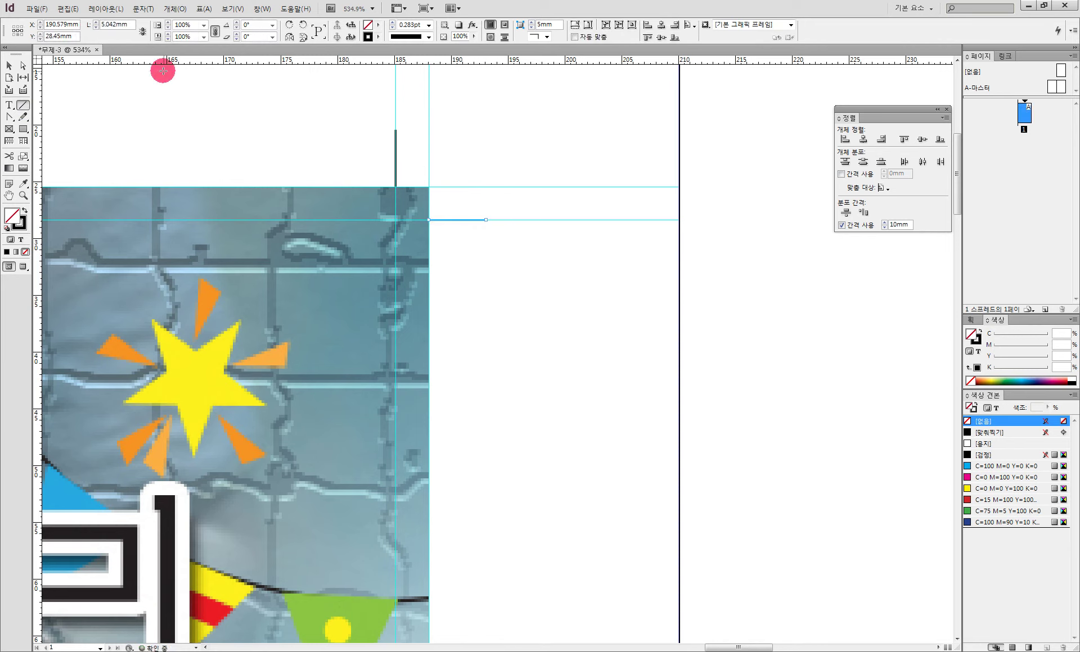
pyautogui.click(15, 31)
pyautogui.click(115, 25)
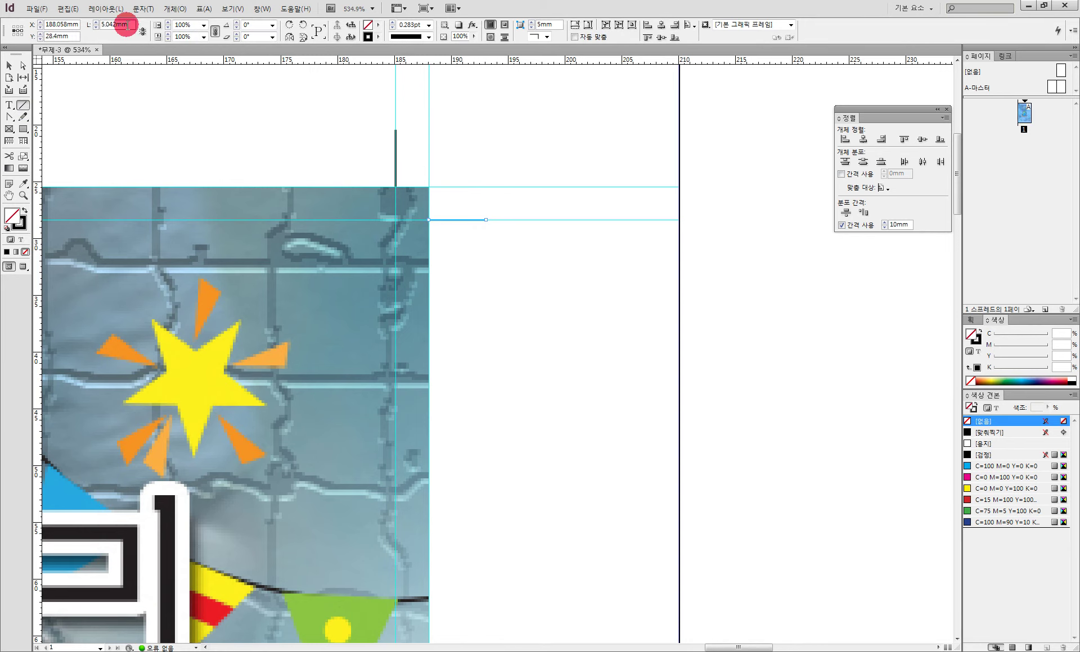
pyautogui.press('Return')
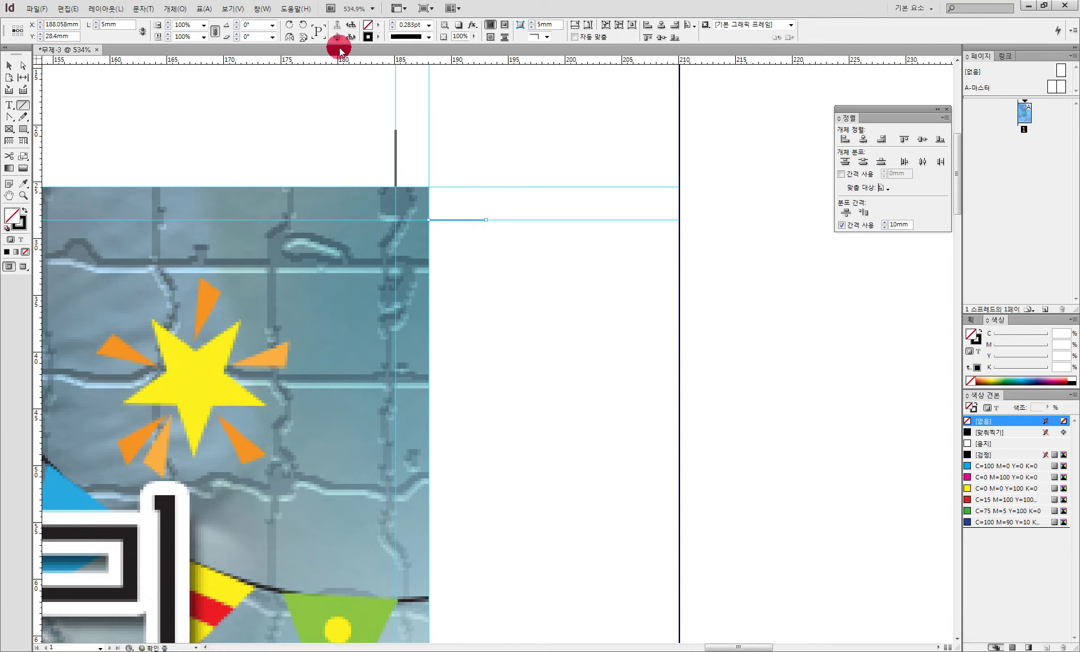
pyautogui.click(433, 26)
pyautogui.click(419, 45)
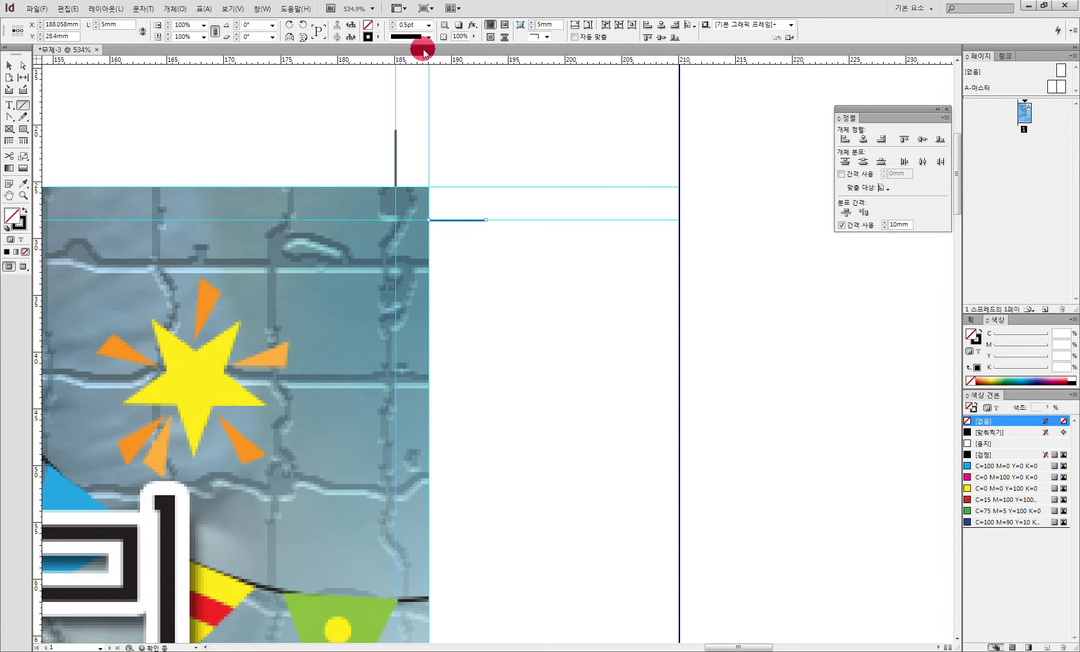
# - Place horizontal guides at the poster's bottom edge and about 3 mm inside it, near the lower-left corner
pyautogui.doubleClick(11, 199)
pyautogui.moveTo(296, 561); pyautogui.dragTo(401, 632)
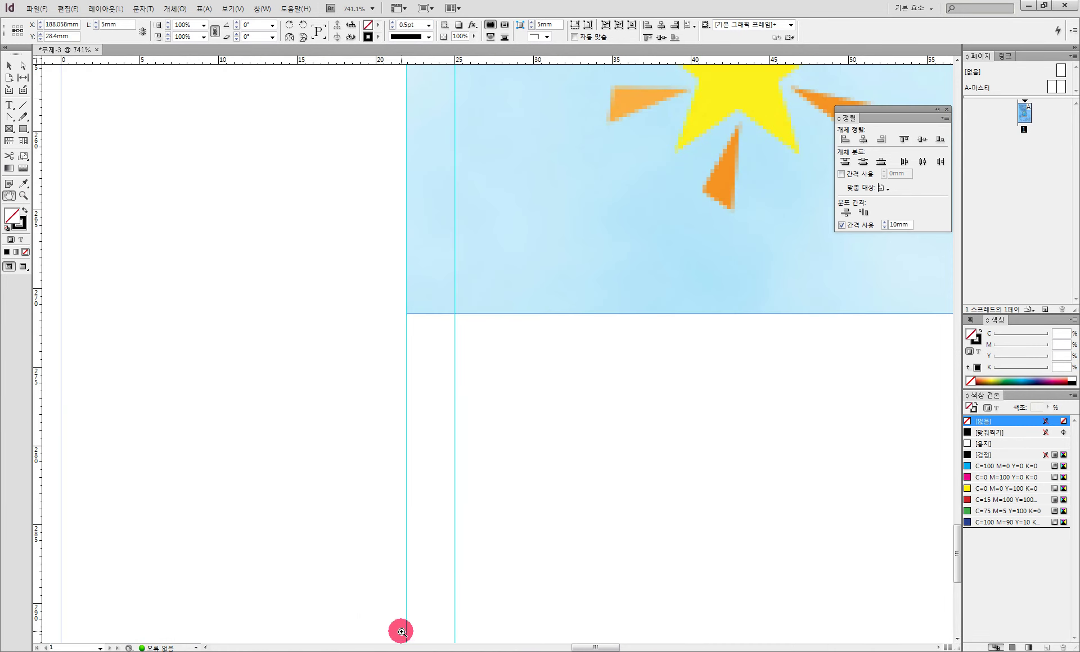
pyautogui.click(533, 387)
pyautogui.click(532, 386)
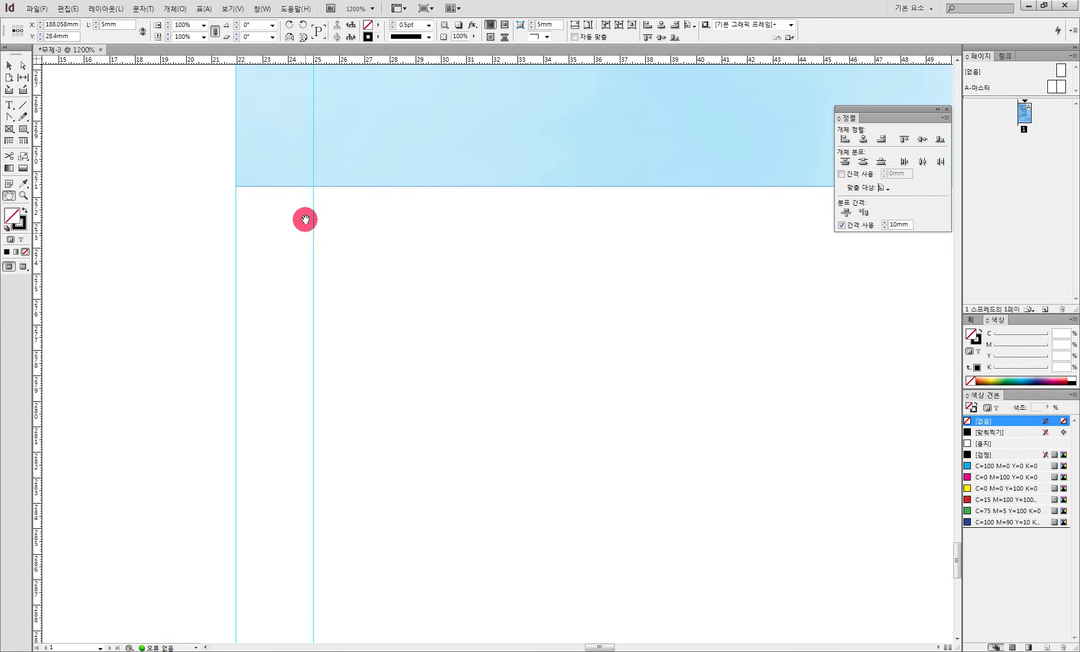
pyautogui.moveTo(305, 219); pyautogui.dragTo(292, 289)
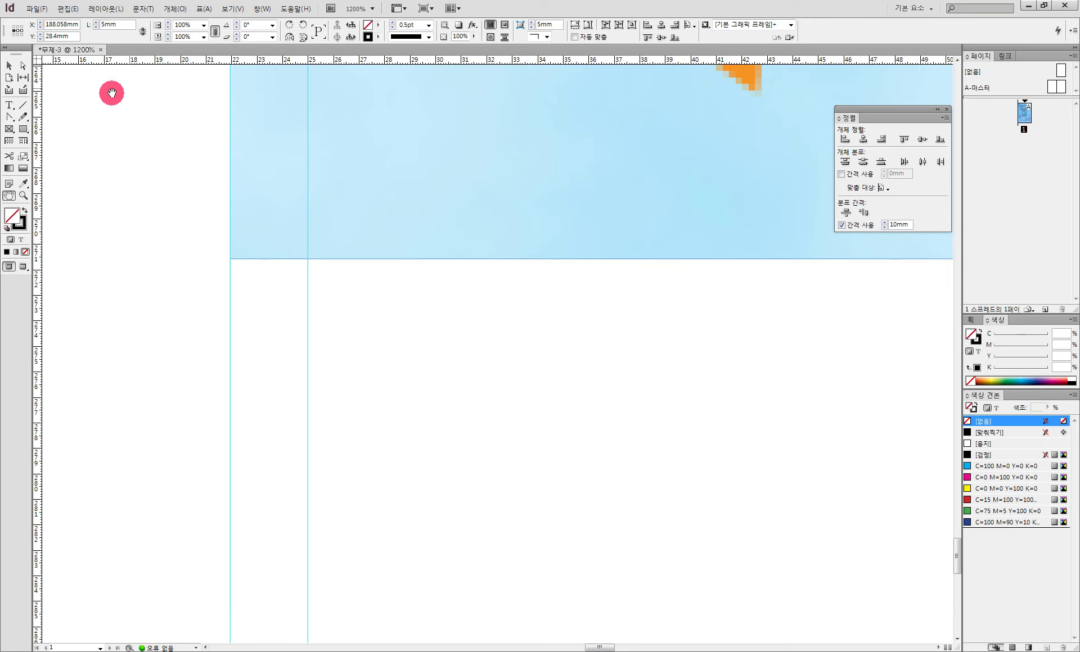
pyautogui.moveTo(219, 61); pyautogui.dragTo(235, 256)
pyautogui.hotkey('ctrl', '-')
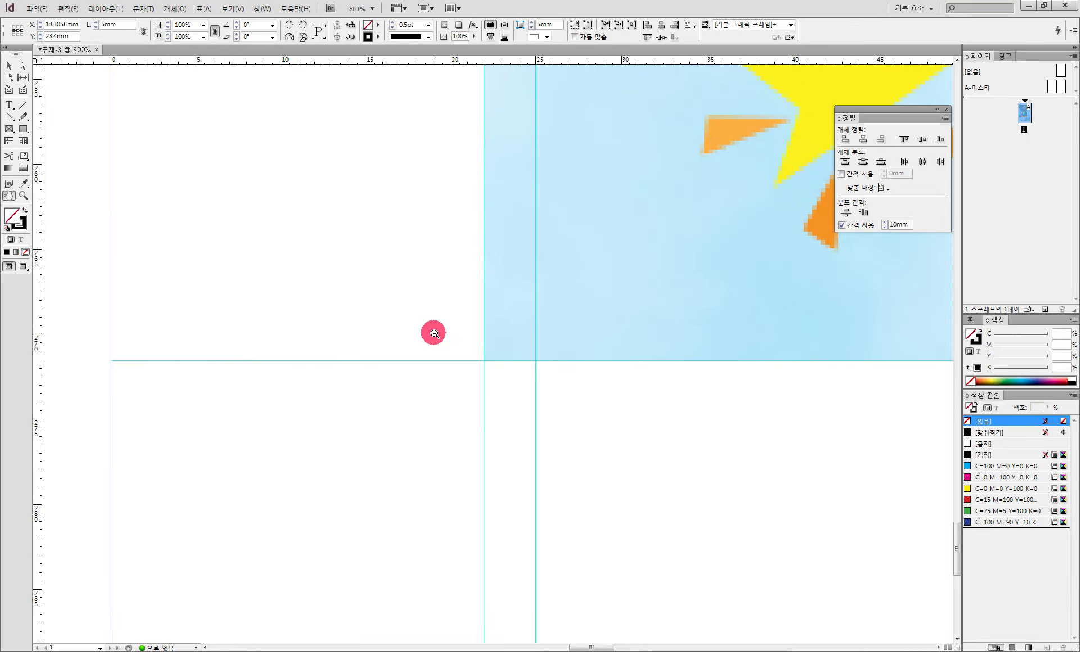
pyautogui.moveTo(490, 59); pyautogui.dragTo(497, 306)
pyautogui.moveTo(593, 397); pyautogui.dragTo(416, 368)
# - Draw a horizontal crop mark outward from the poster's left edge on the inner lower guide, and set its length to 5 mm
pyautogui.click(23, 105)
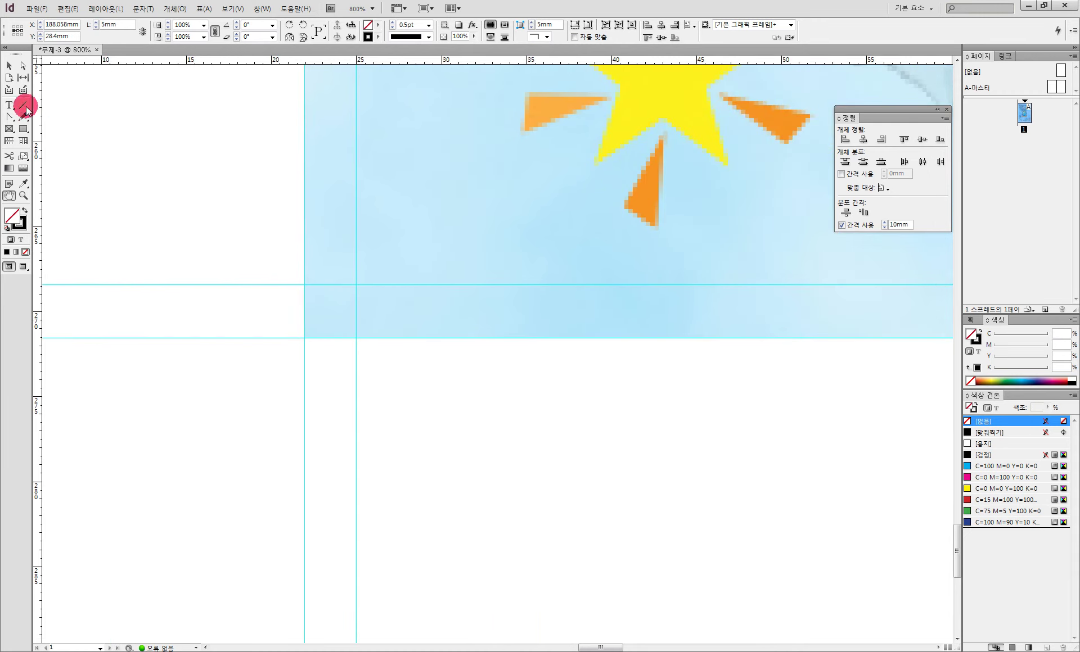
pyautogui.moveTo(304, 285); pyautogui.dragTo(246, 285)
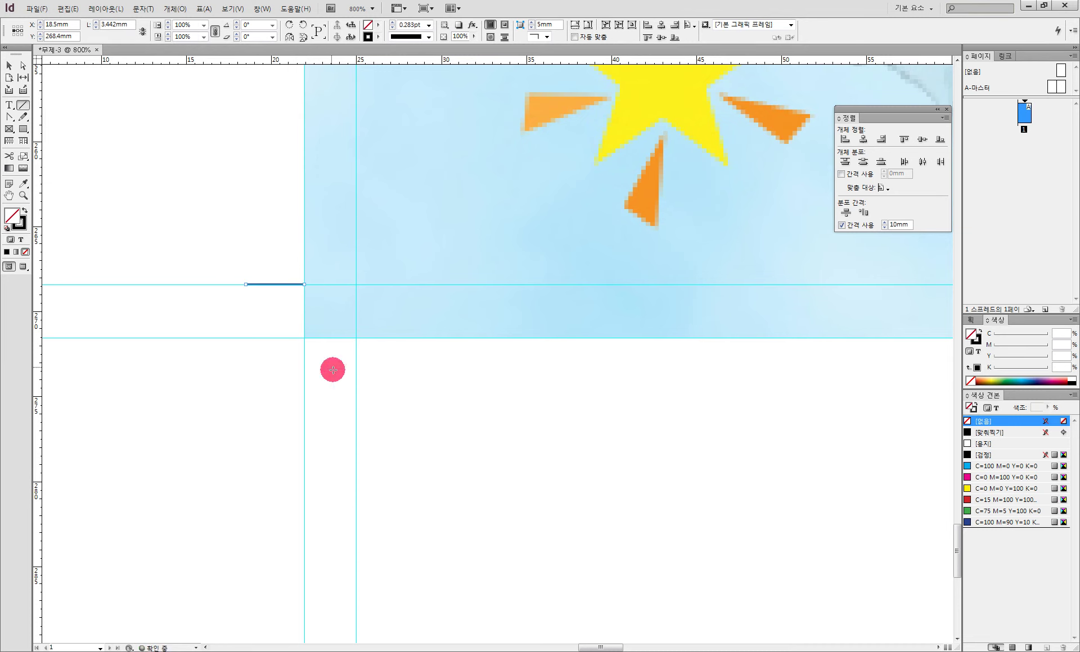
pyautogui.click(22, 33)
pyautogui.doubleClick(119, 25)
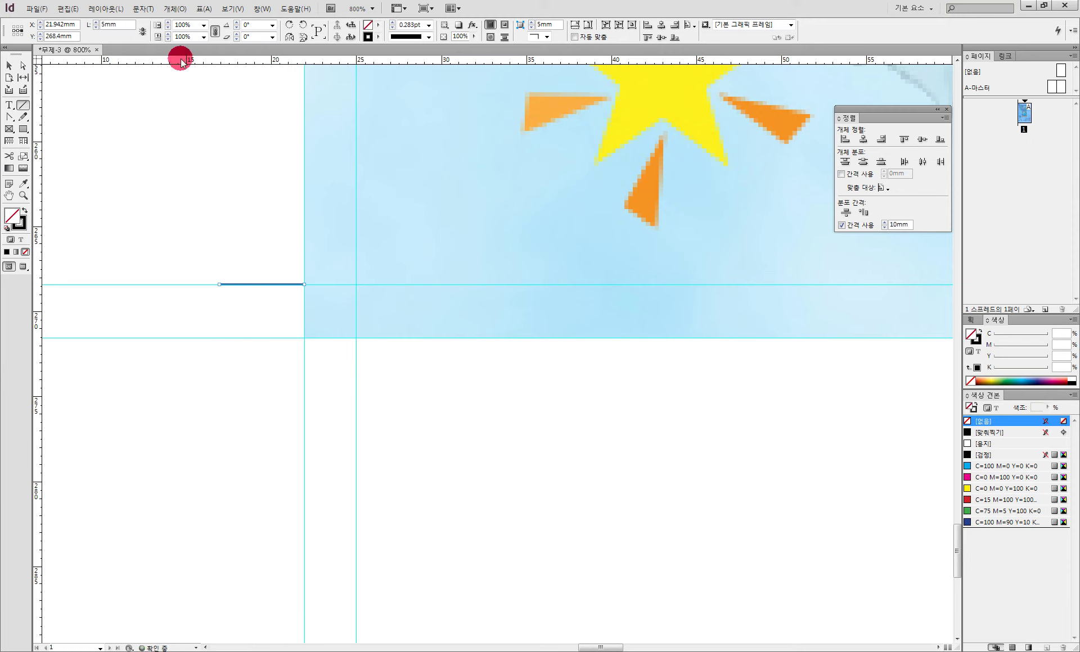
# - Draw a vertical crop mark below the poster's lower-left corner on the inner vertical guide, and set its length to 5 mm
pyautogui.moveTo(355, 338); pyautogui.dragTo(356, 408)
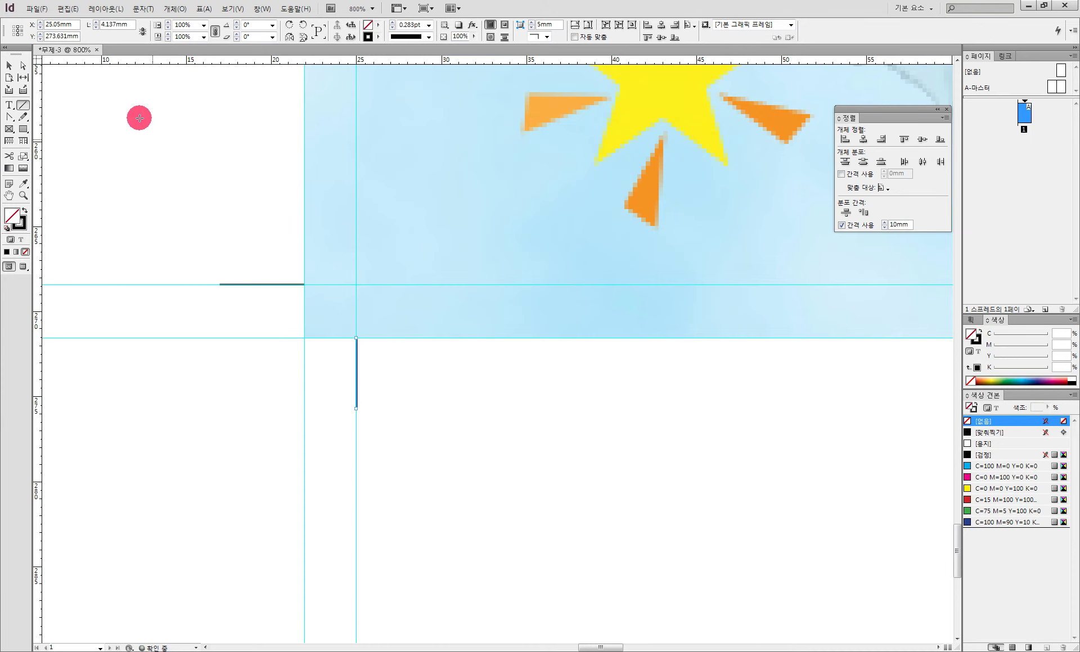
pyautogui.click(130, 24)
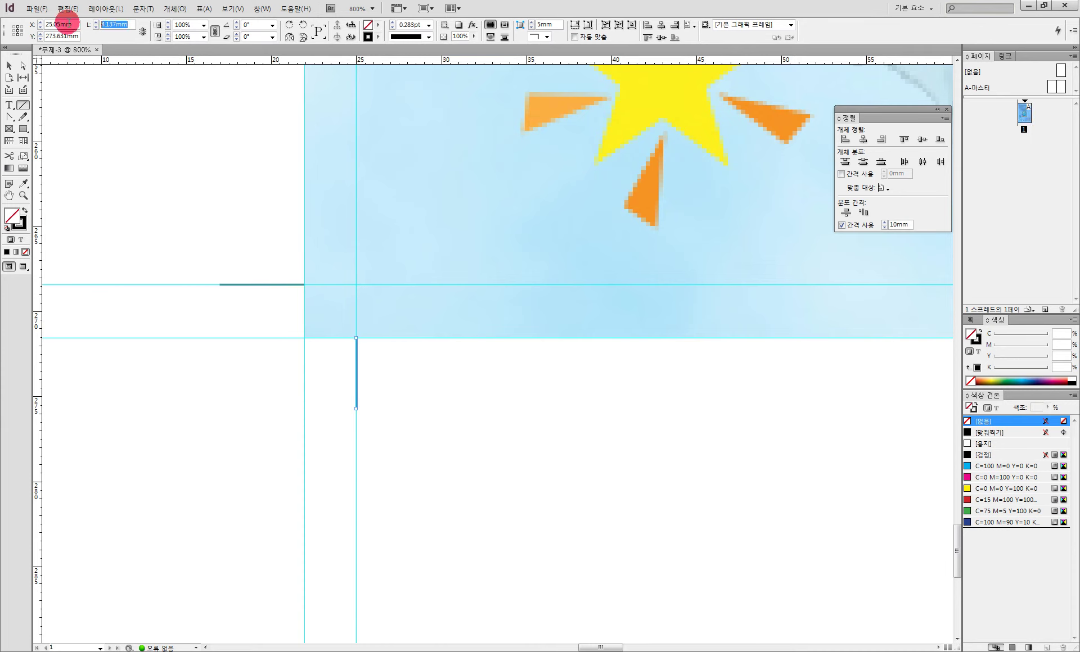
pyautogui.click(17, 30)
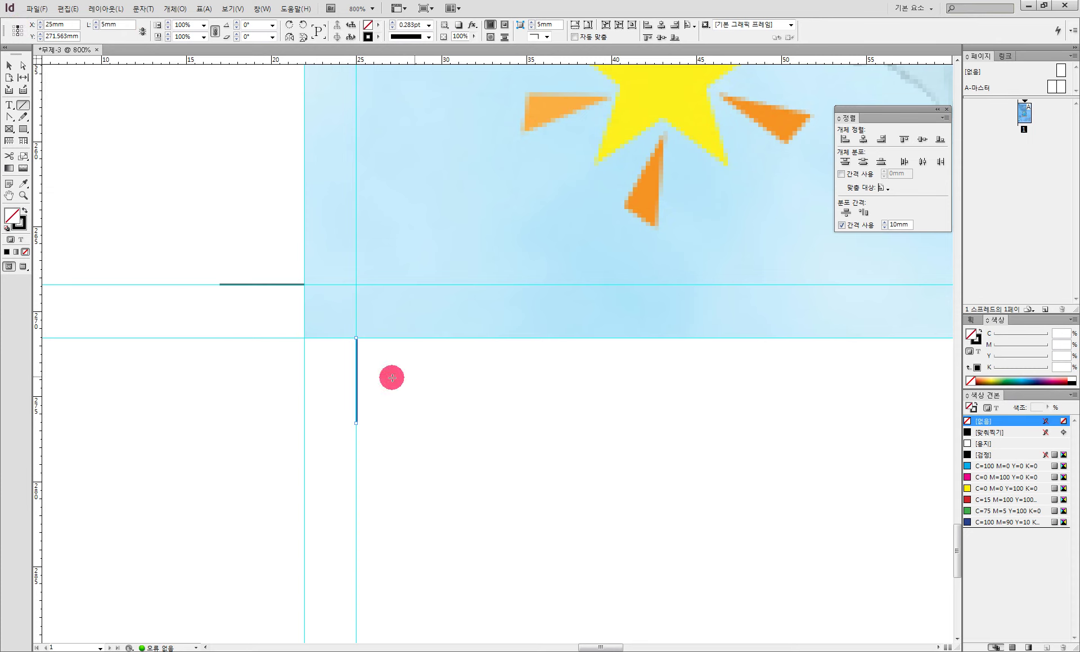
# - Draw a horizontal crop mark outward from the poster's right edge near its lower-right corner, with 5 mm length and 0.5 pt stroke
pyautogui.click(10, 64)
pyautogui.hscroll(15, 632, 458)
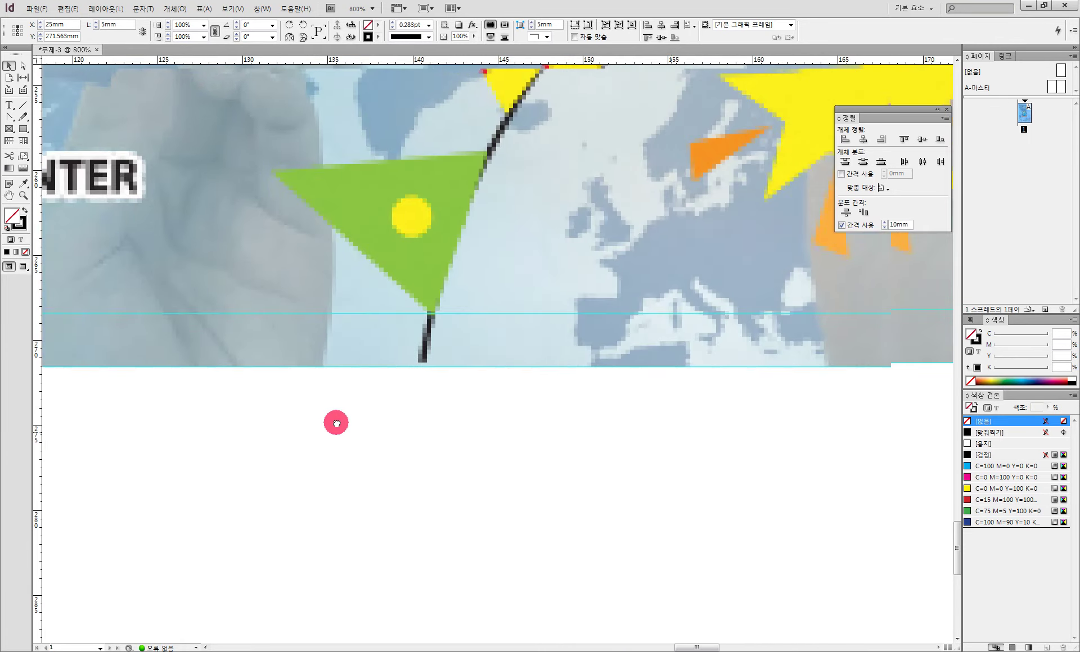
pyautogui.hscroll(7, 337, 423)
pyautogui.click(22, 105)
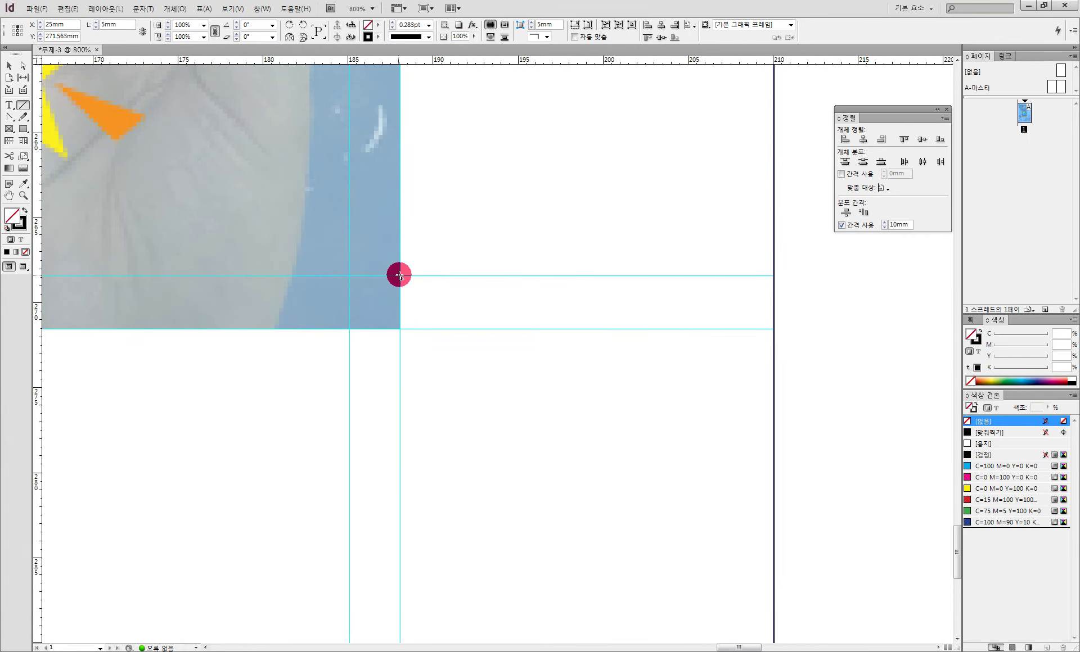
pyautogui.moveTo(399, 276)
pyautogui.mouseDown()
pyautogui.moveTo(504, 278)
pyautogui.moveTo(444, 275)
pyautogui.moveTo(483, 276)
pyautogui.mouseUp()
pyautogui.click(14, 30)
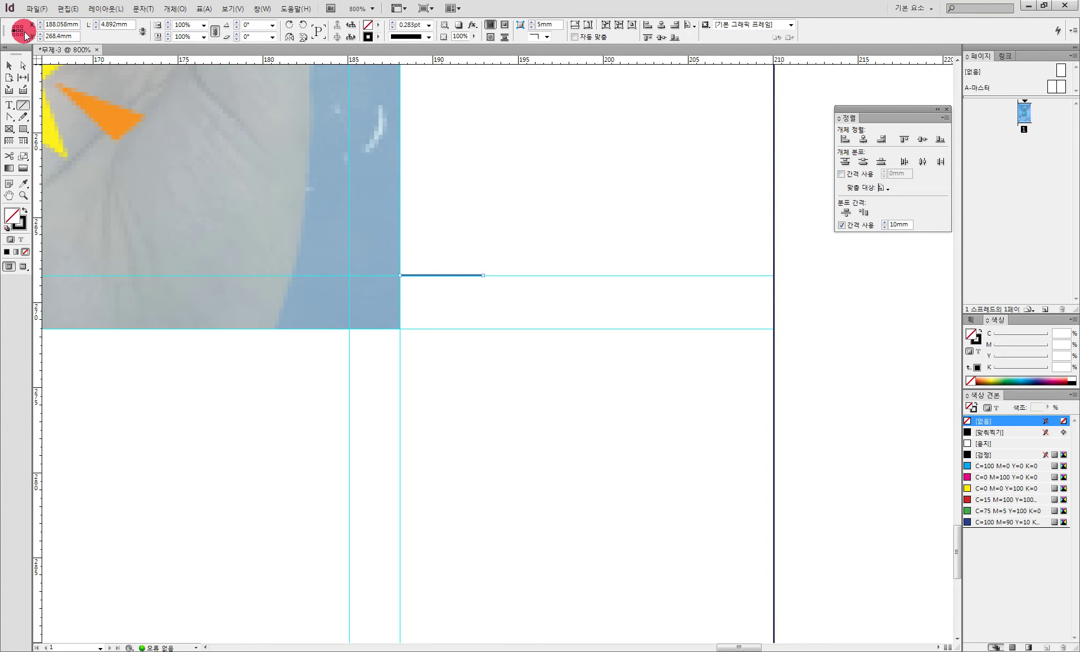
pyautogui.doubleClick(125, 24)
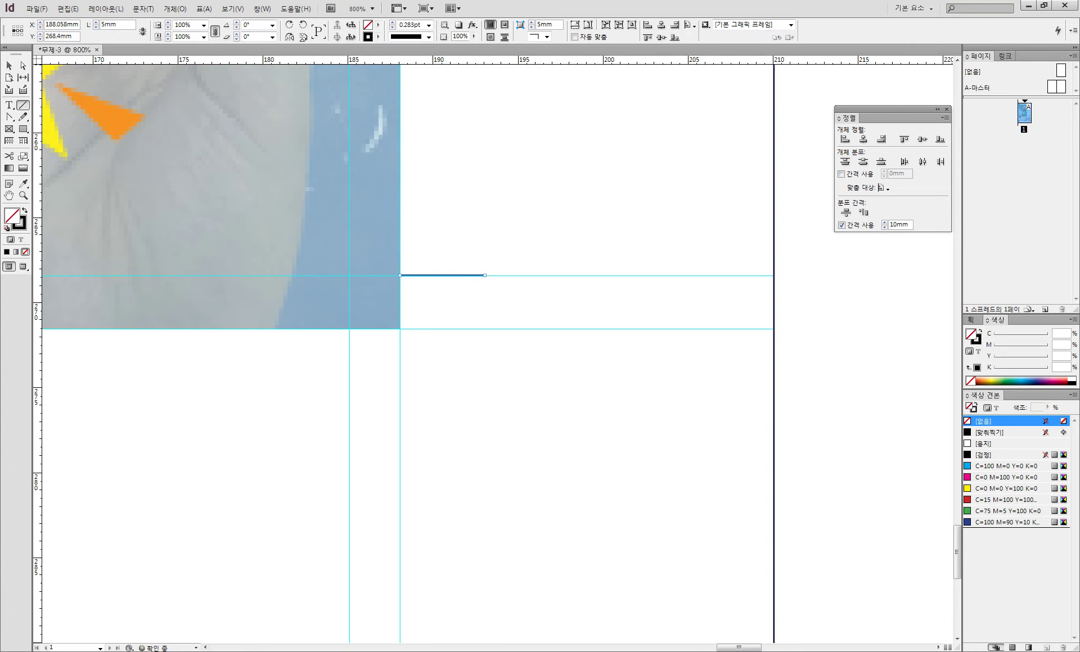
pyautogui.click(428, 24)
pyautogui.click(422, 51)
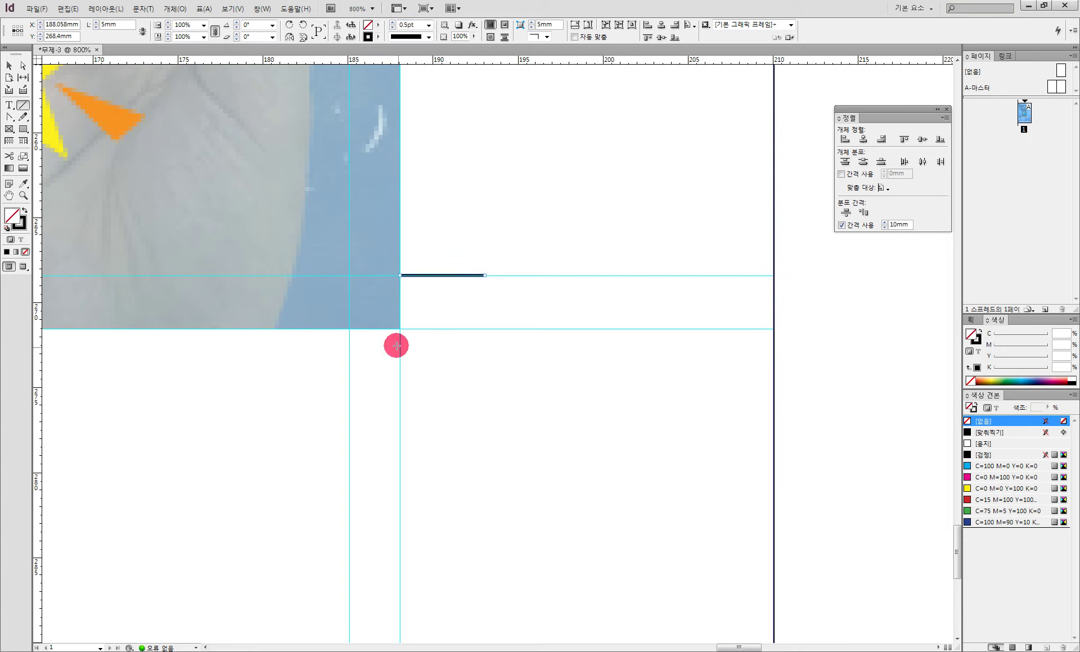
# - Draw a vertical crop mark below the poster's lower-right corner on the inner vertical guide, with 5 mm length and 0.5 pt stroke
pyautogui.moveTo(349, 329); pyautogui.dragTo(350, 406)
pyautogui.click(21, 27)
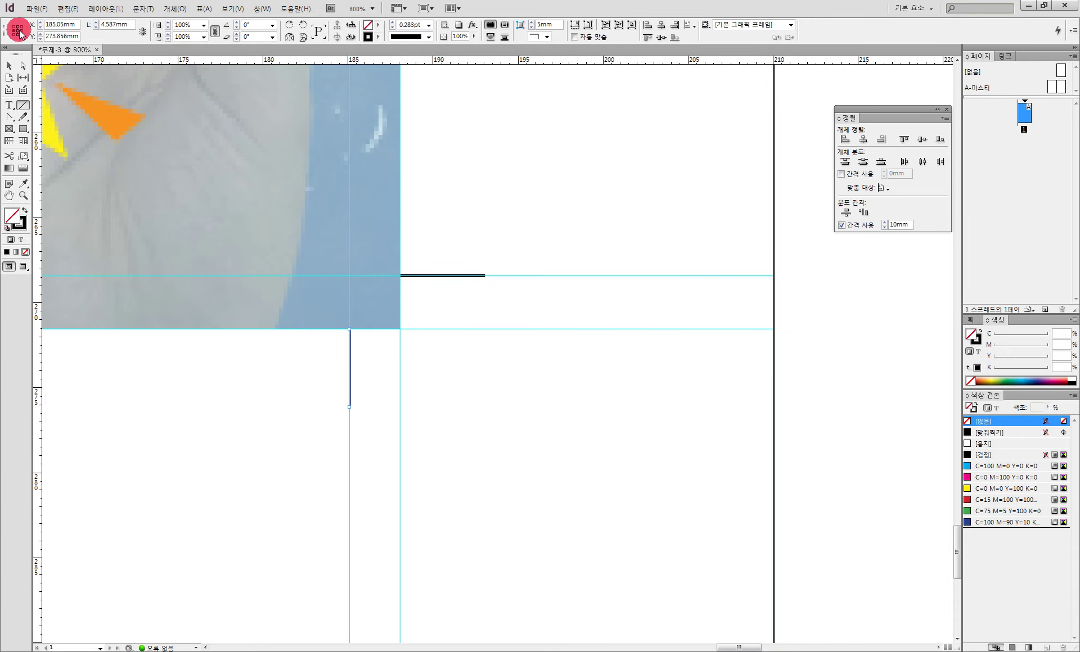
pyautogui.click(119, 25)
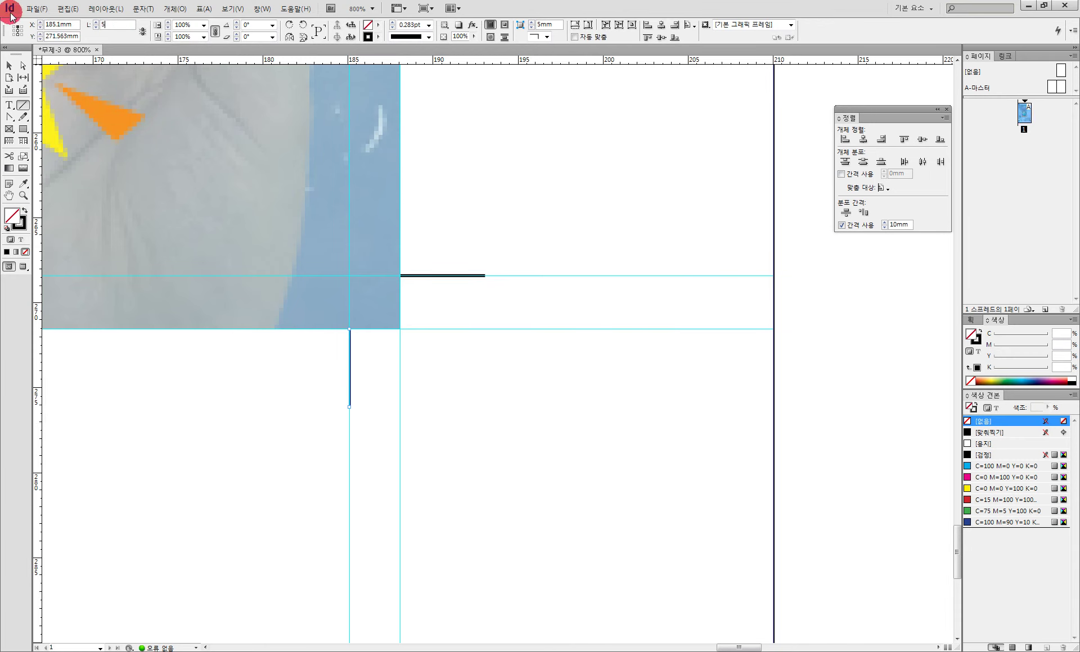
pyautogui.click(429, 24)
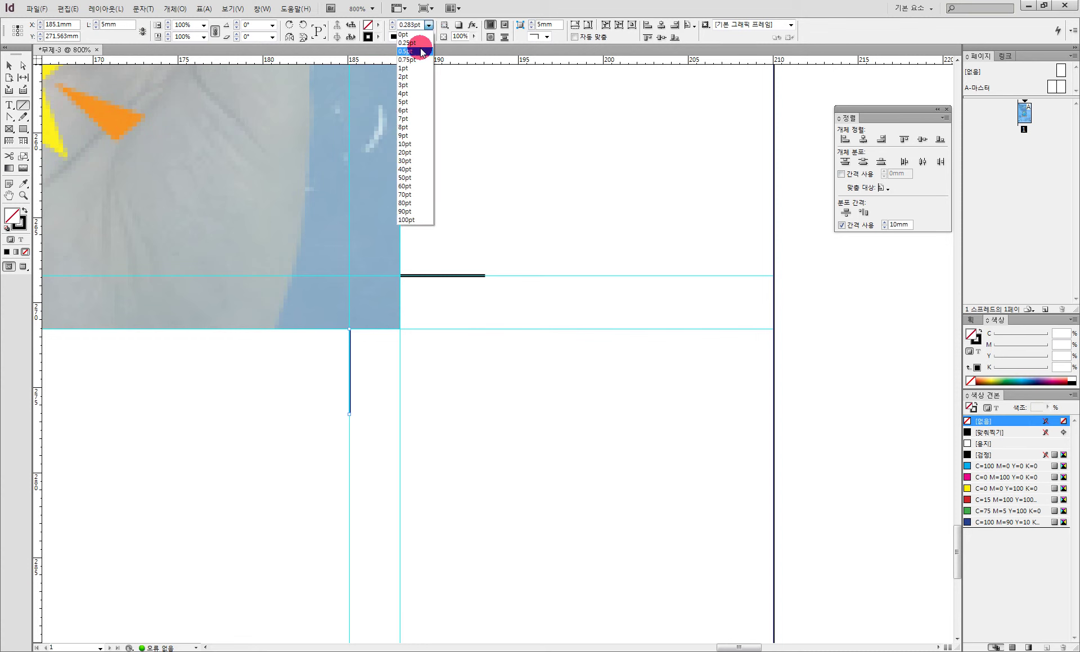
pyautogui.click(418, 52)
# - Set the stroke weight of both crop marks at the poster's lower-left corner to 0.5 pt
pyautogui.click(10, 196)
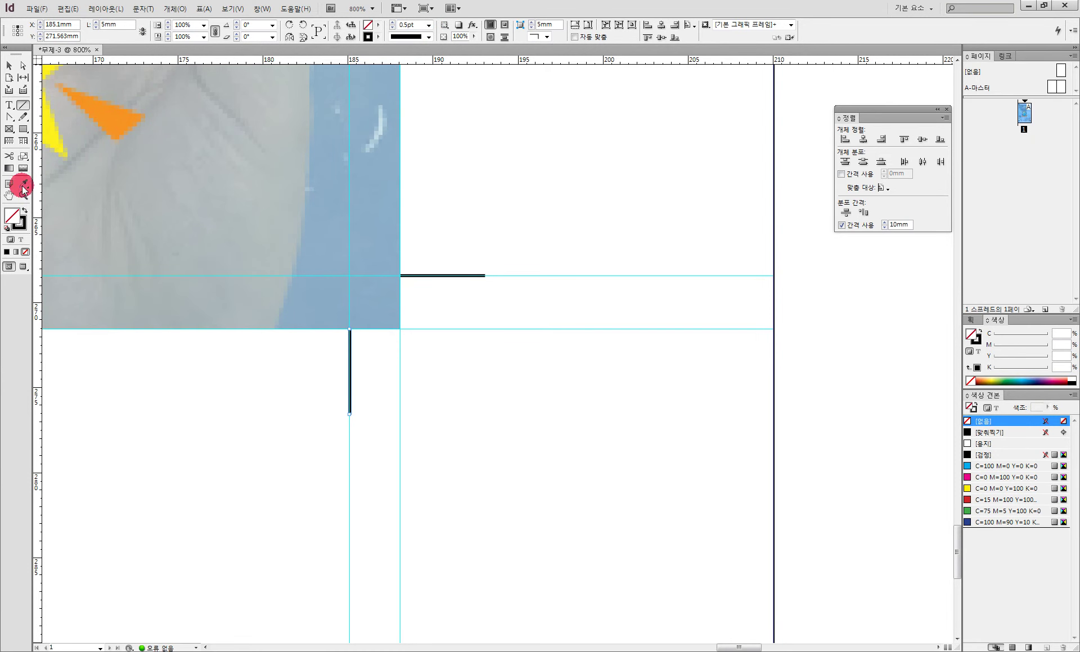
pyautogui.doubleClick(12, 196)
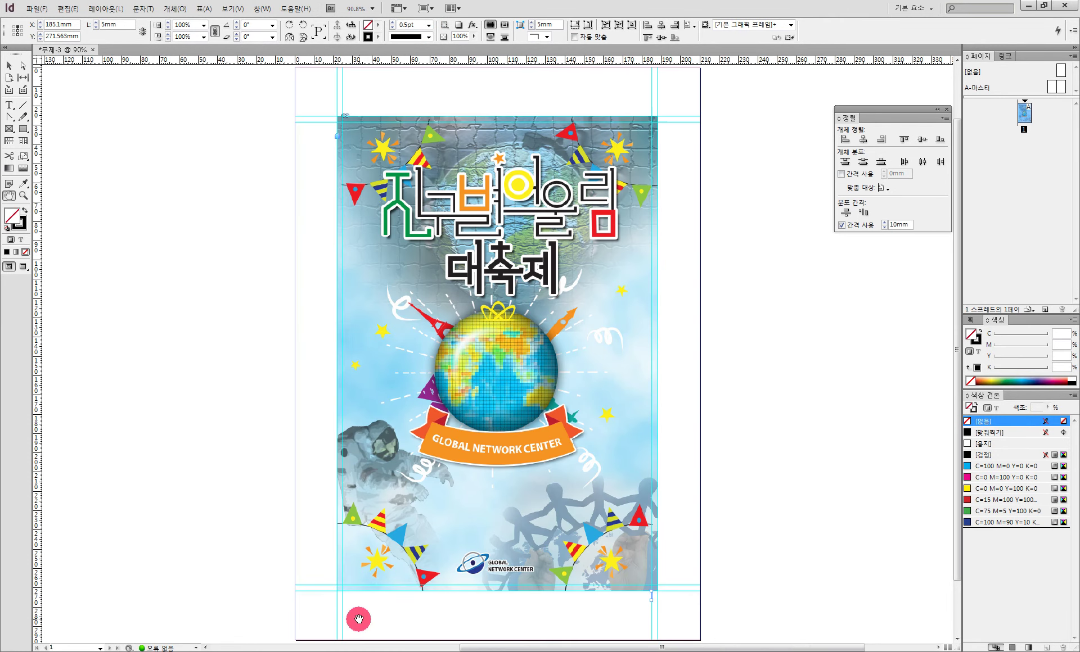
pyautogui.click(9, 65)
pyautogui.scroll(-2, 450, 528)
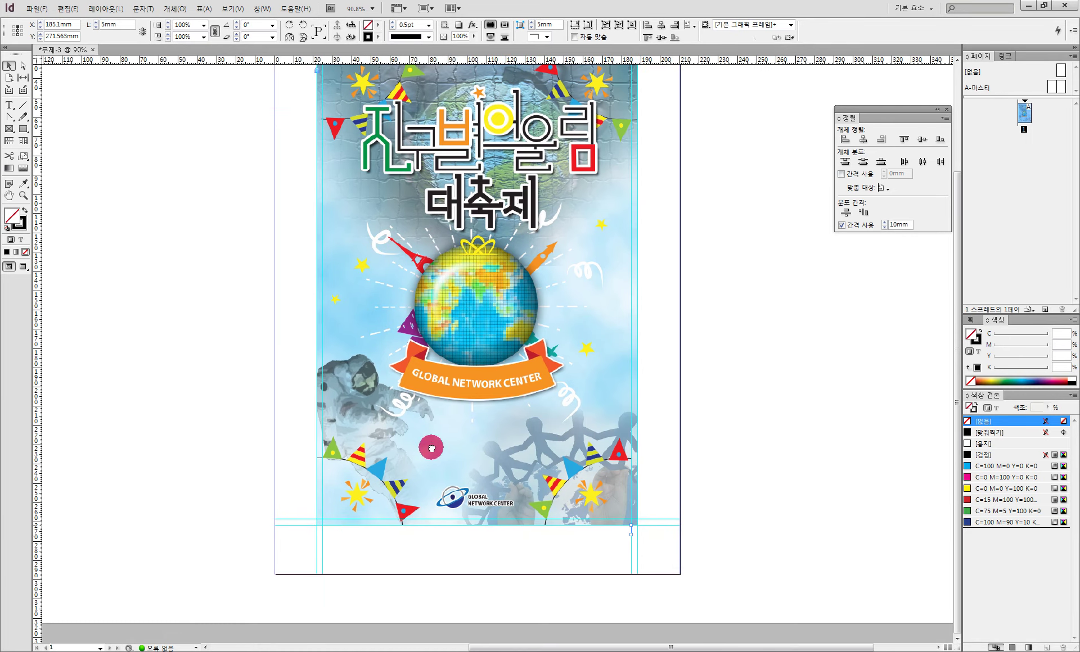
pyautogui.moveTo(345, 546); pyautogui.dragTo(297, 511)
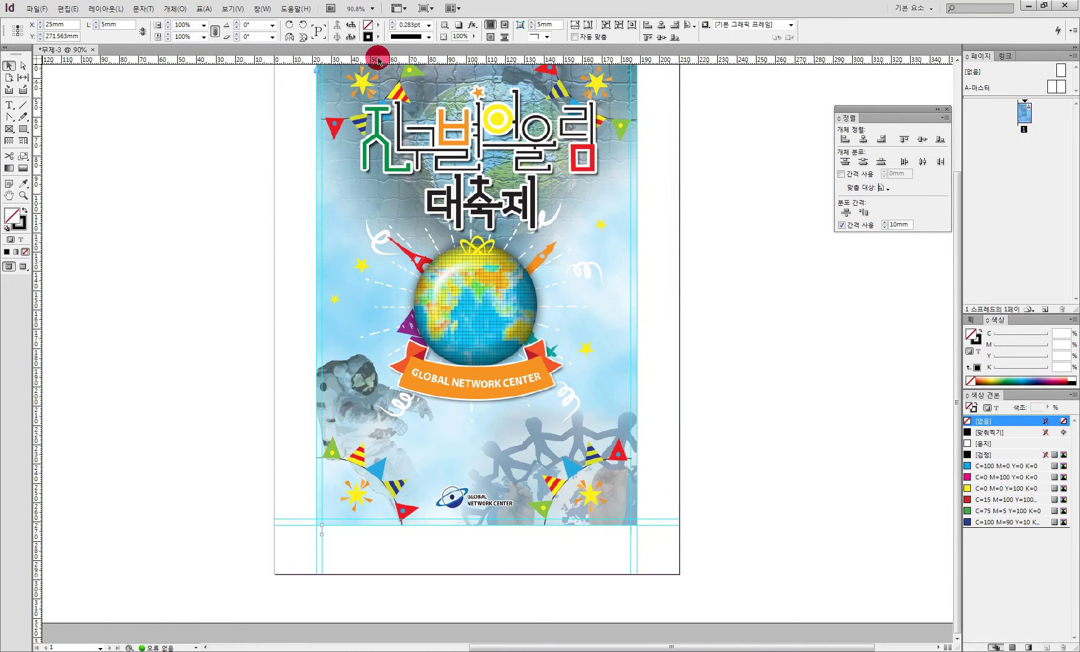
pyautogui.click(428, 25)
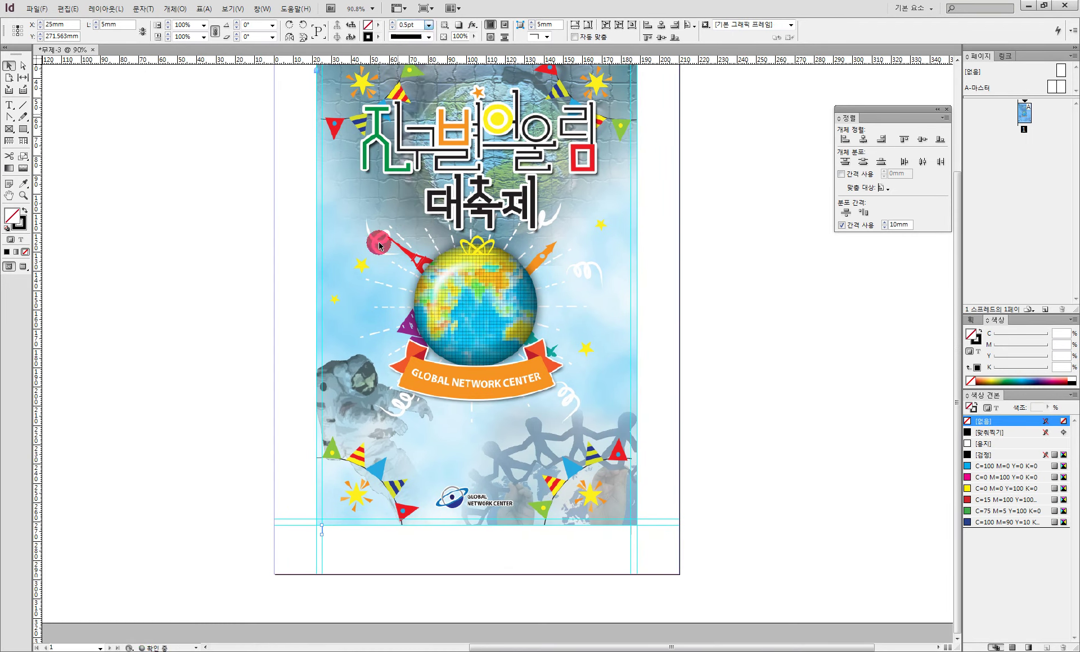
pyautogui.moveTo(282, 506); pyautogui.dragTo(308, 534)
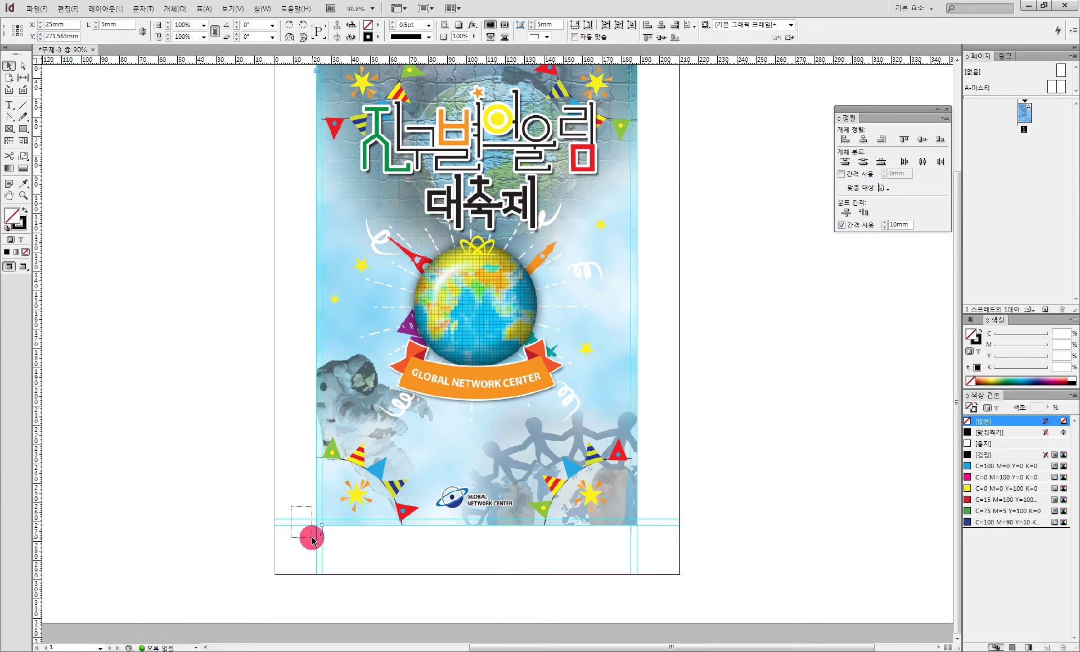
pyautogui.click(429, 24)
pyautogui.click(411, 56)
pyautogui.click(332, 560)
# - Hide the guides so that only the poster and its crop marks are displayed
pyautogui.click(262, 9)
pyautogui.moveTo(242, 10)
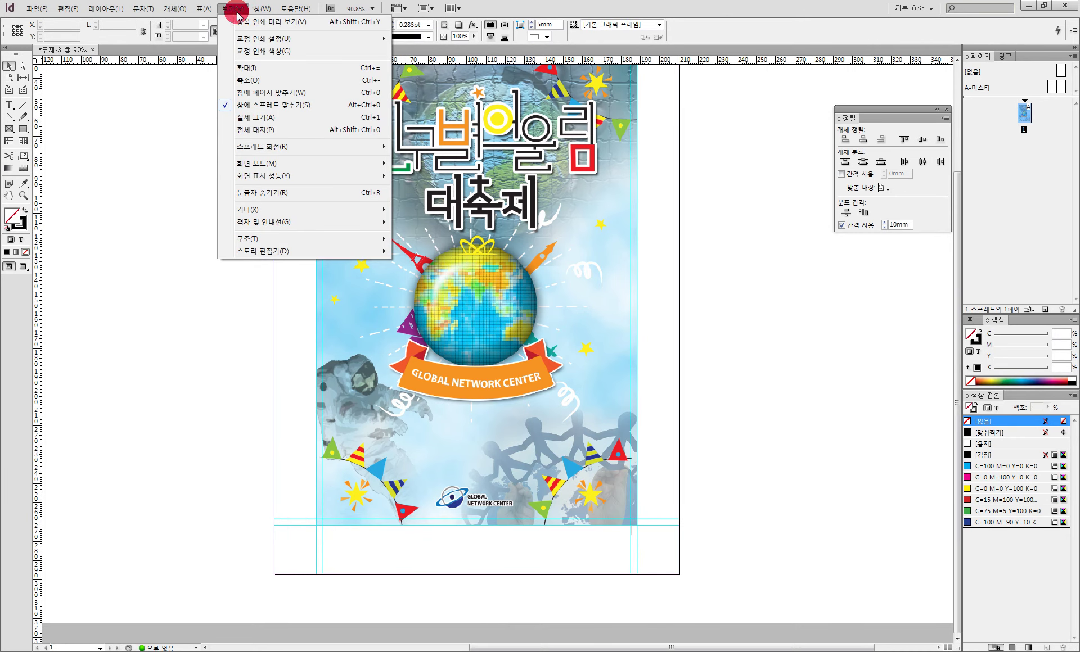
pyautogui.moveTo(294, 223)
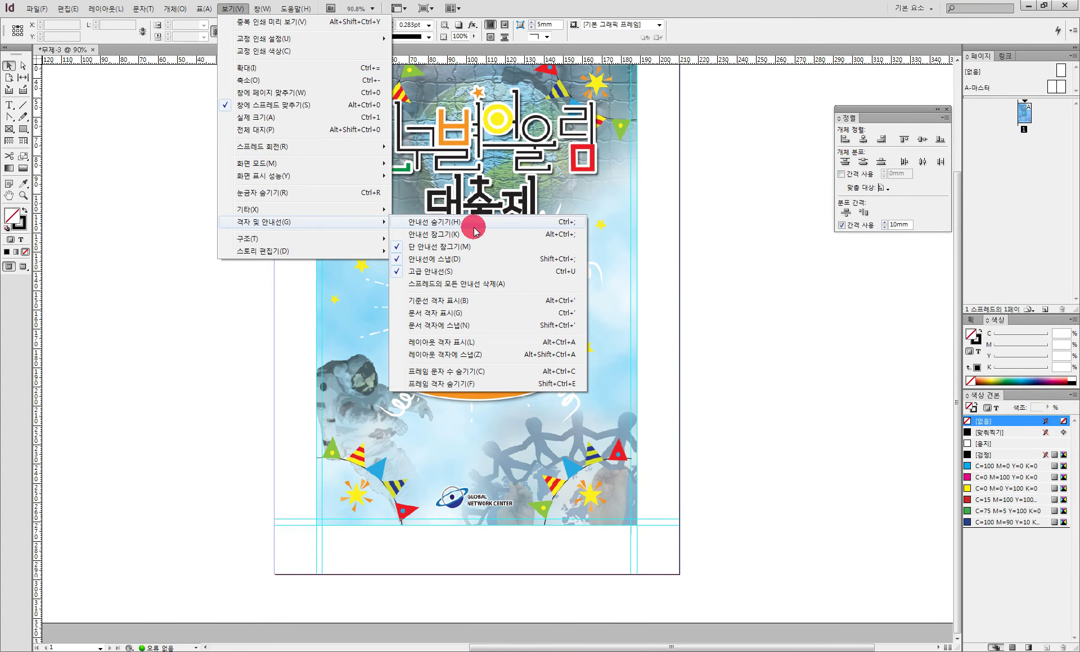
pyautogui.click(545, 228)
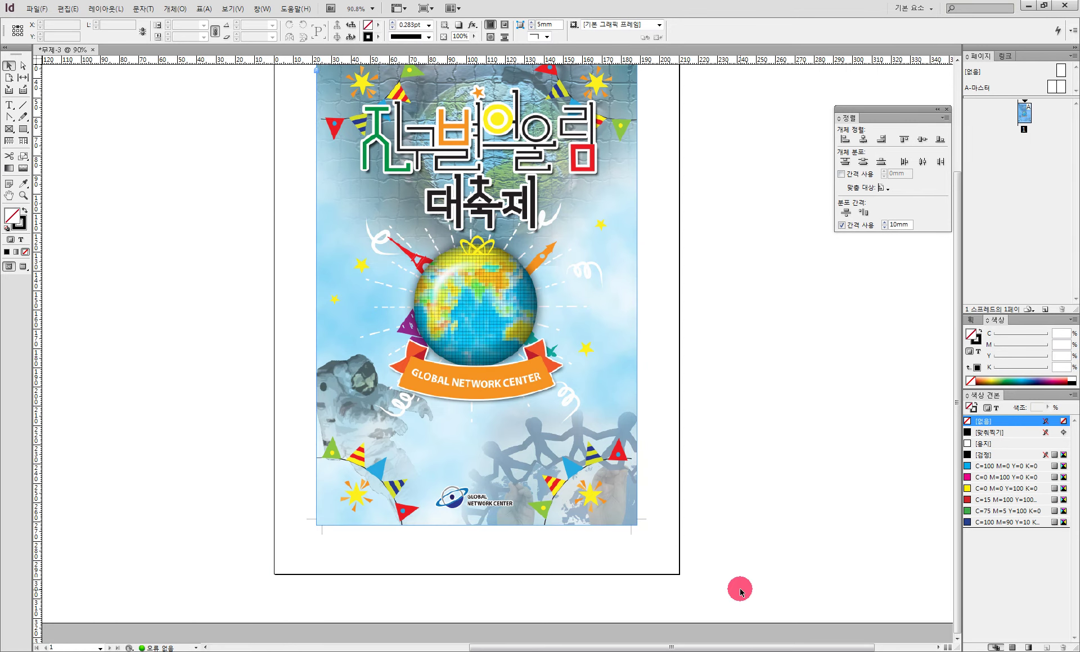
# - Create a text frame about 12 mm wide below the poster, just right of the lower-left vertical crop mark, containing "01"
pyautogui.scroll(2, 532, 307)
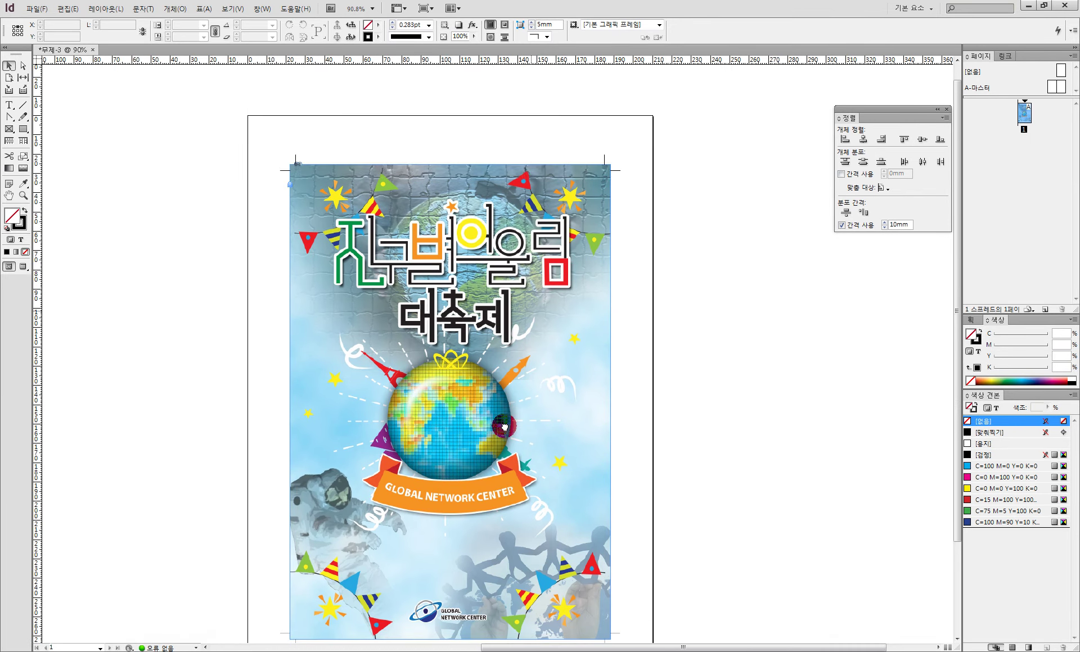
pyautogui.hotkey('ctrl', '=')
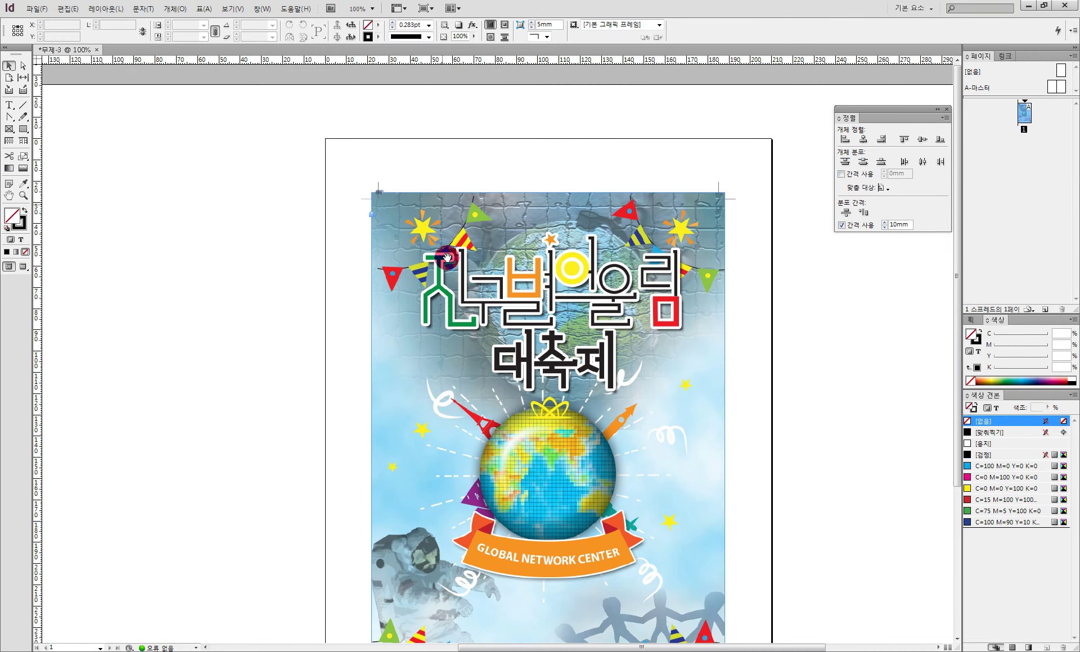
pyautogui.moveTo(540, 352); pyautogui.dragTo(490, 154)
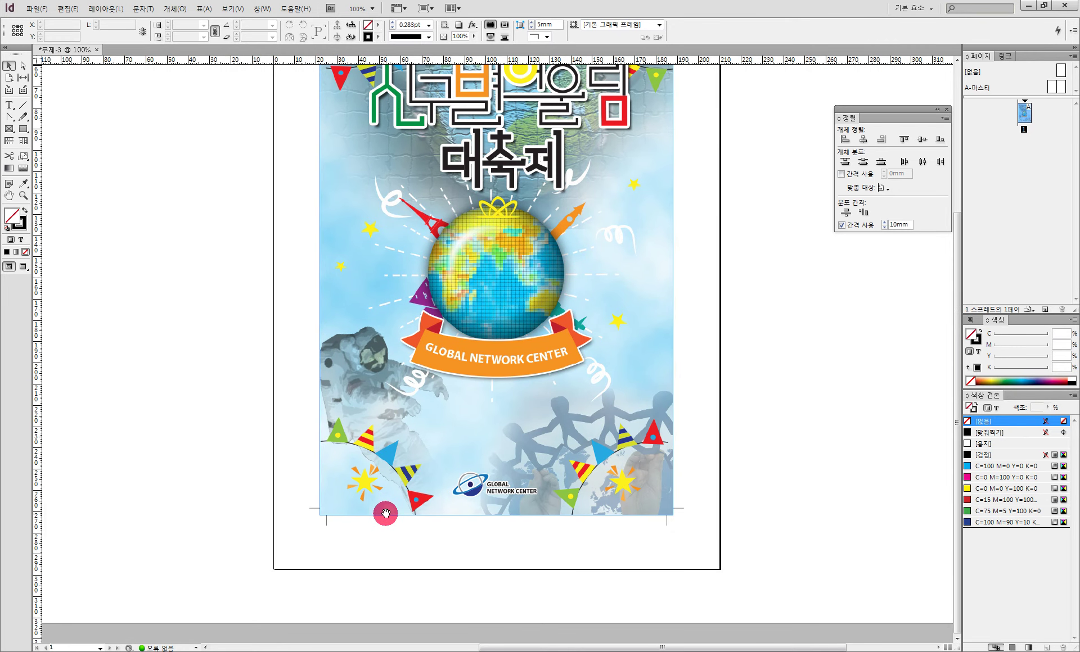
pyautogui.moveTo(275, 469); pyautogui.dragTo(456, 560)
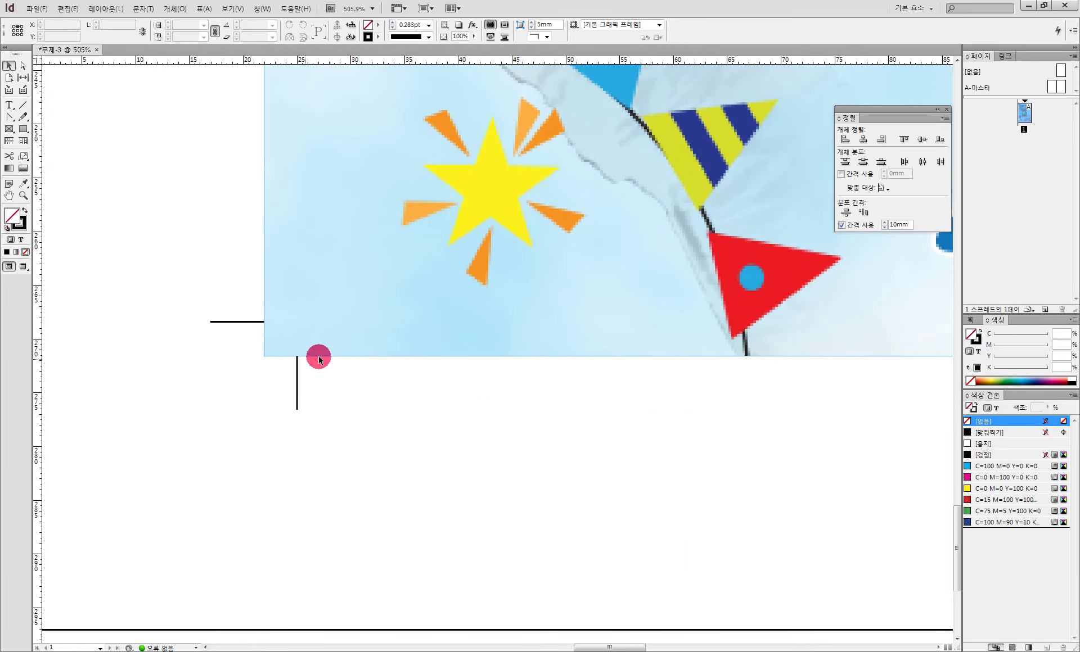
pyautogui.click(9, 105)
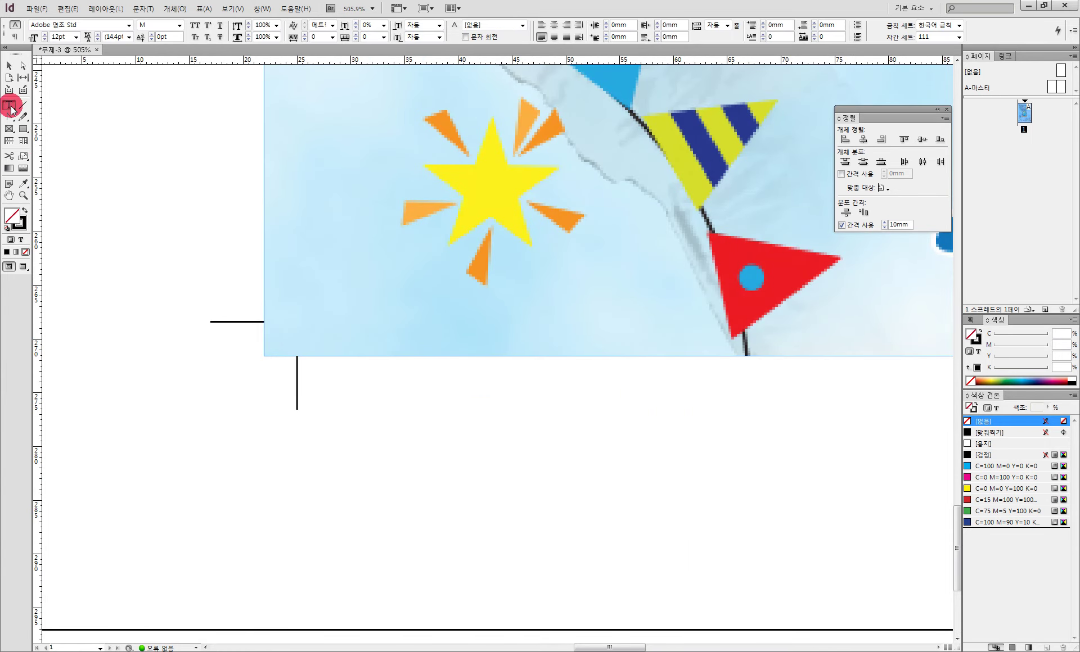
pyautogui.moveTo(317, 368); pyautogui.dragTo(446, 423)
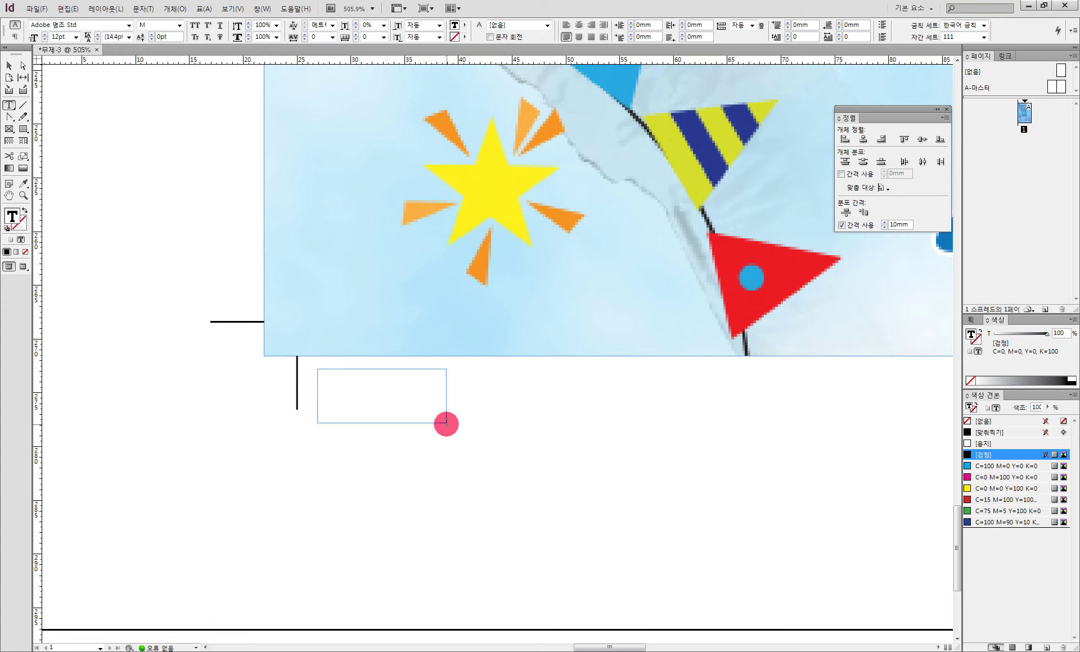
pyautogui.write('01')
# - Reduce the font size of the "01" label below the poster and change its font to 돋움 (Dotum)
pyautogui.moveTo(375, 398); pyautogui.dragTo(316, 393)
pyautogui.click(56, 36)
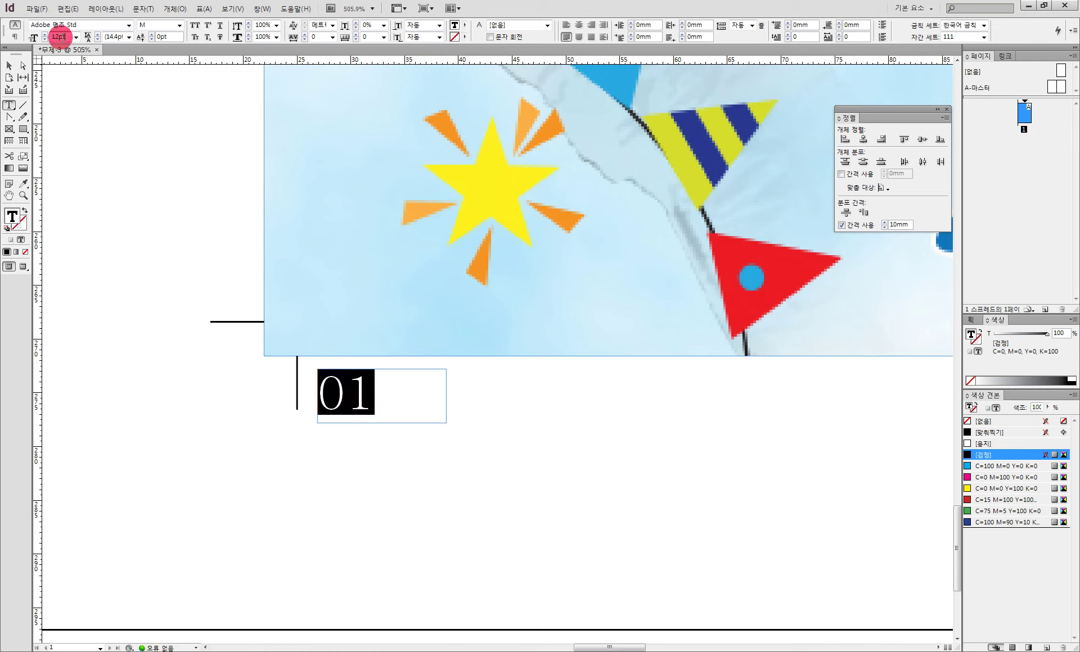
pyautogui.click(128, 26)
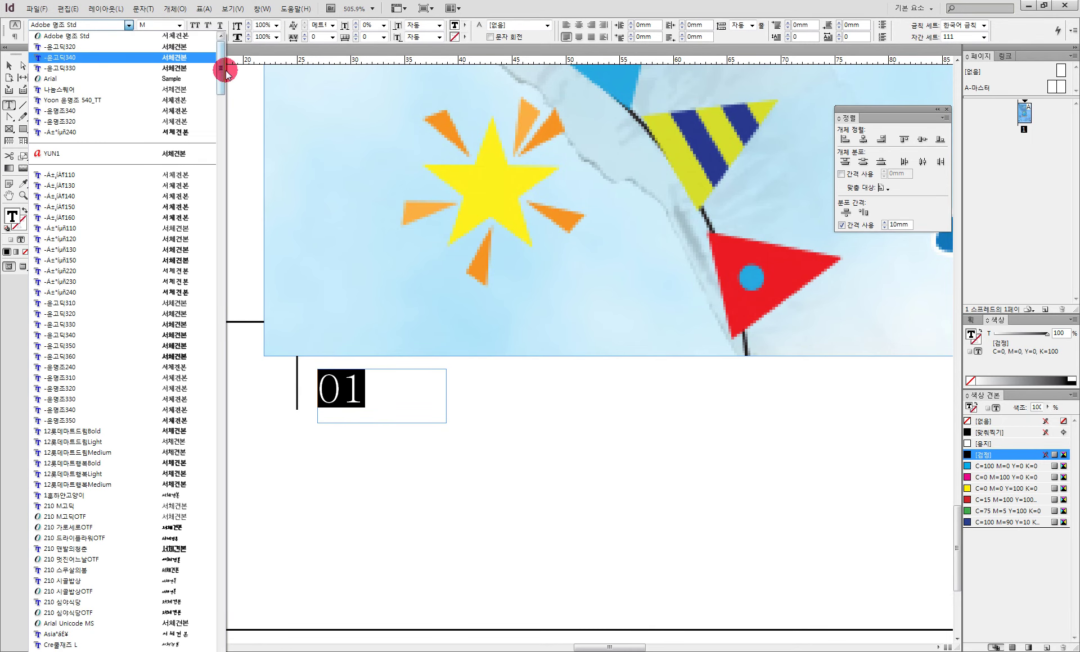
pyautogui.moveTo(223, 77); pyautogui.dragTo(223, 152)
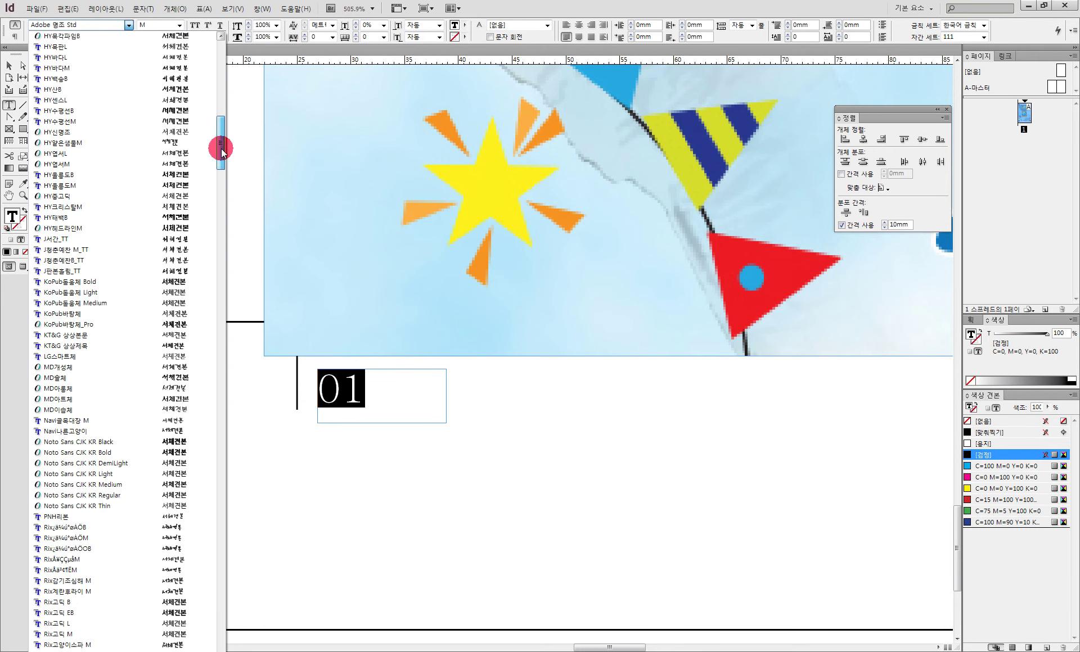
pyautogui.moveTo(222, 152); pyautogui.dragTo(221, 221)
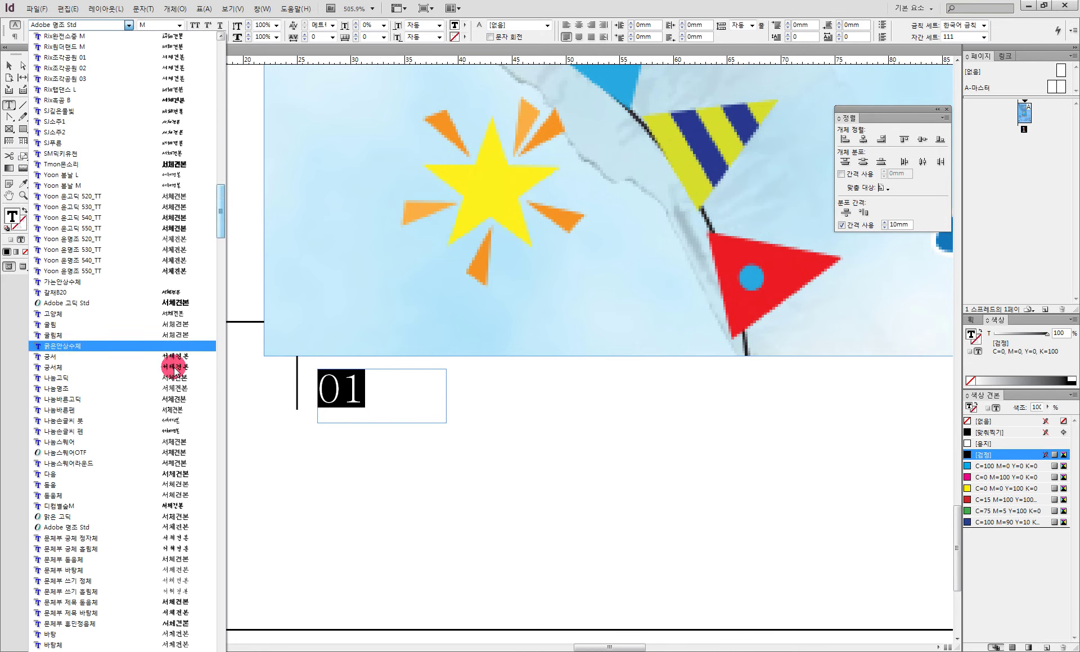
pyautogui.click(84, 486)
pyautogui.click(364, 397)
pyautogui.click(10, 65)
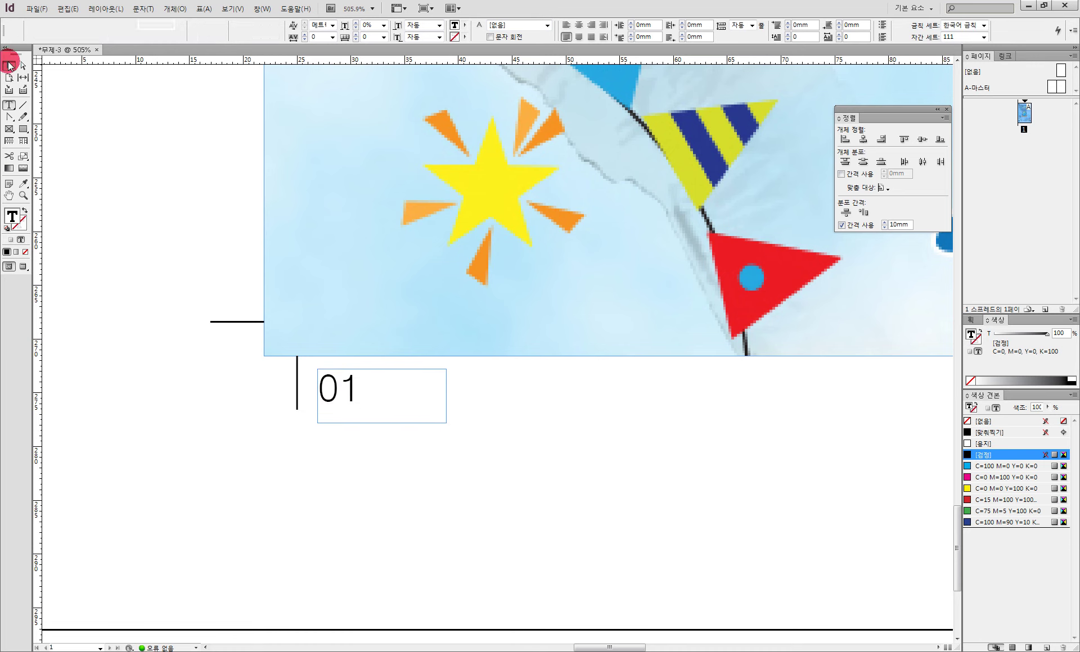
pyautogui.click(531, 437)
pyautogui.moveTo(648, 297); pyautogui.dragTo(441, 479)
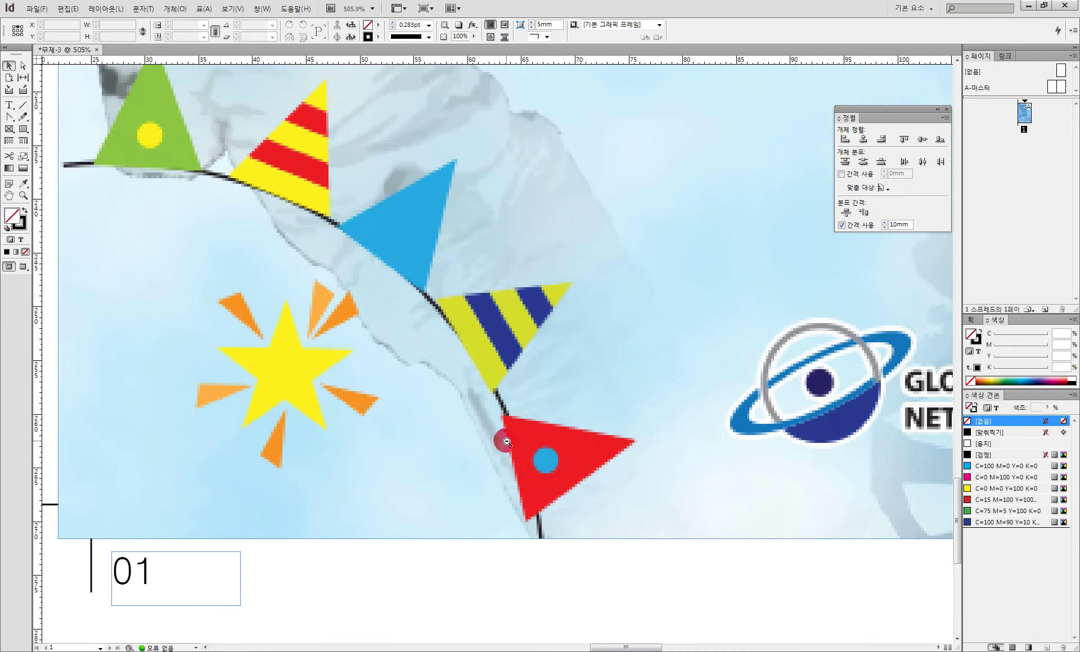
# - Create a text frame about 55 mm wide and 39 mm high between the orange banner and the logo, and paste the event details into it
pyautogui.click(506, 442)
pyautogui.click(506, 437)
pyautogui.moveTo(605, 335); pyautogui.dragTo(522, 446)
pyautogui.scroll(2, 554, 419)
pyautogui.moveTo(585, 391); pyautogui.dragTo(469, 506)
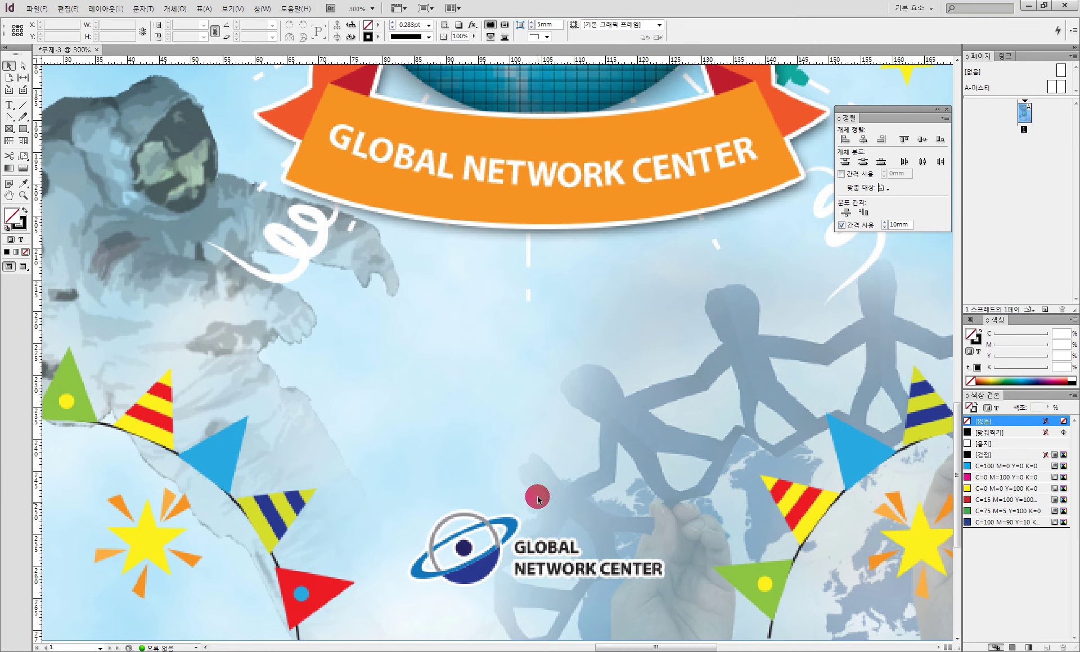
pyautogui.hscroll(1, 449, 424)
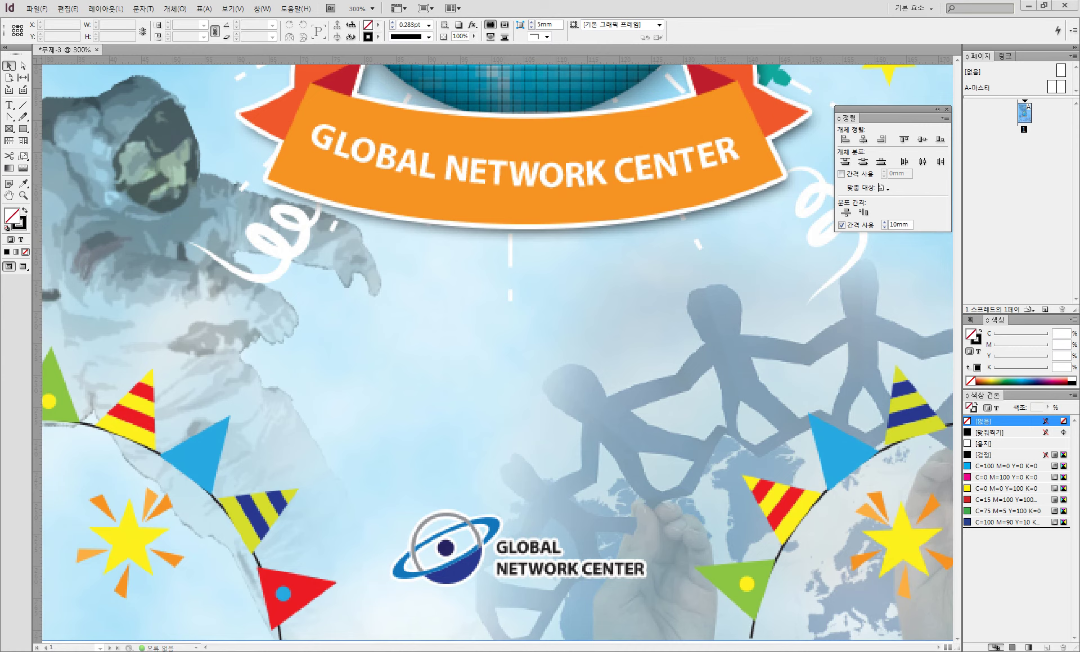
pyautogui.click(9, 105)
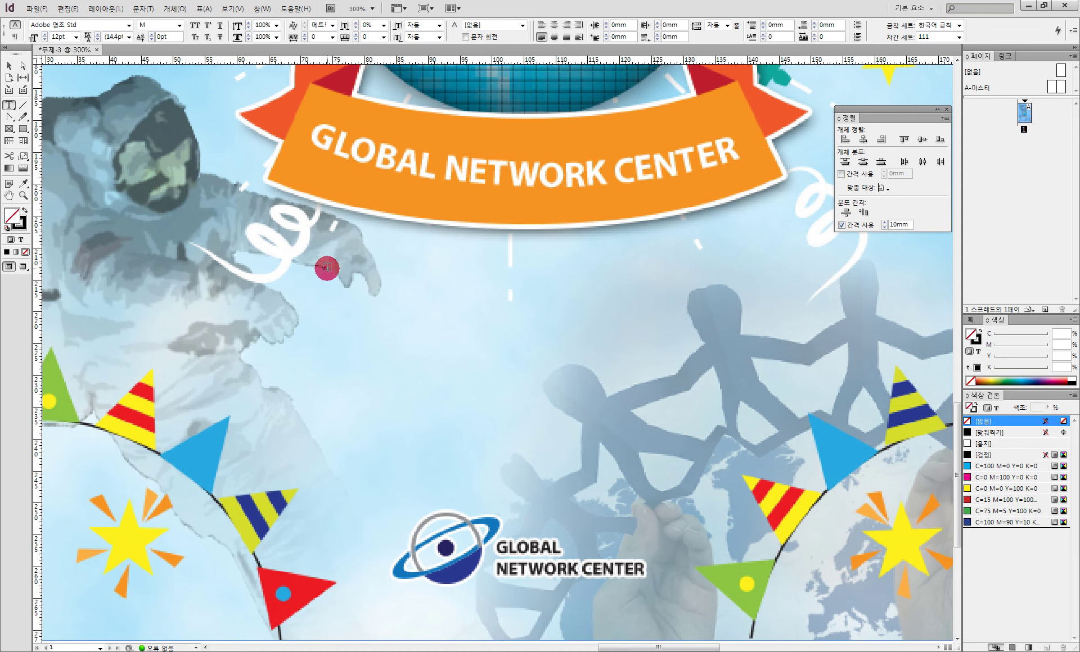
pyautogui.moveTo(358, 252); pyautogui.dragTo(706, 500)
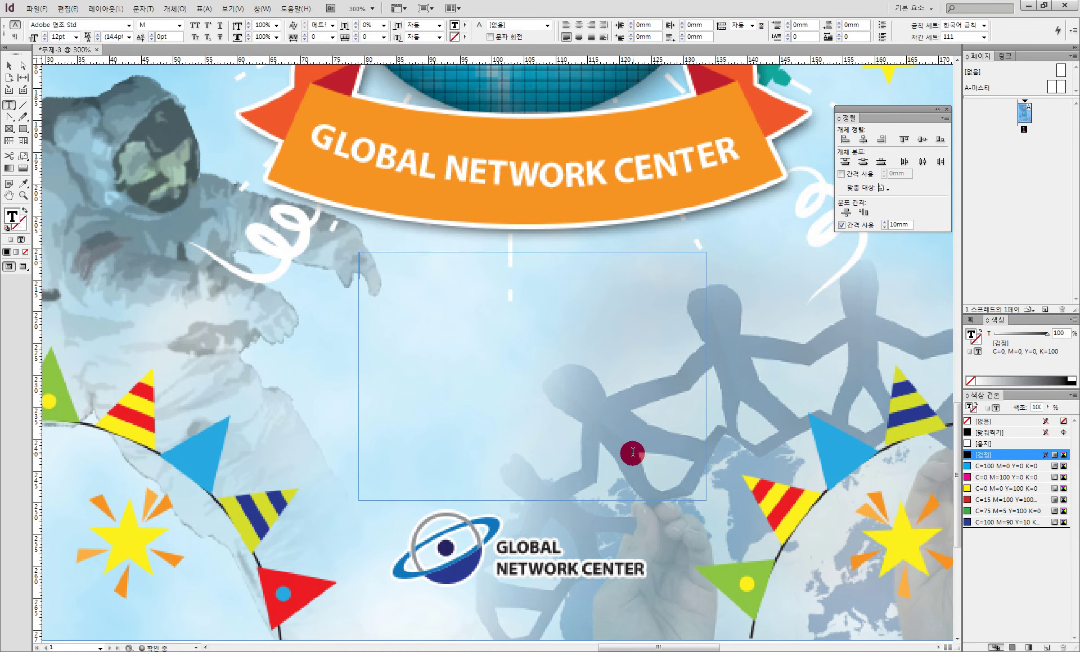
pyautogui.hotkey('ctrl', 'v')
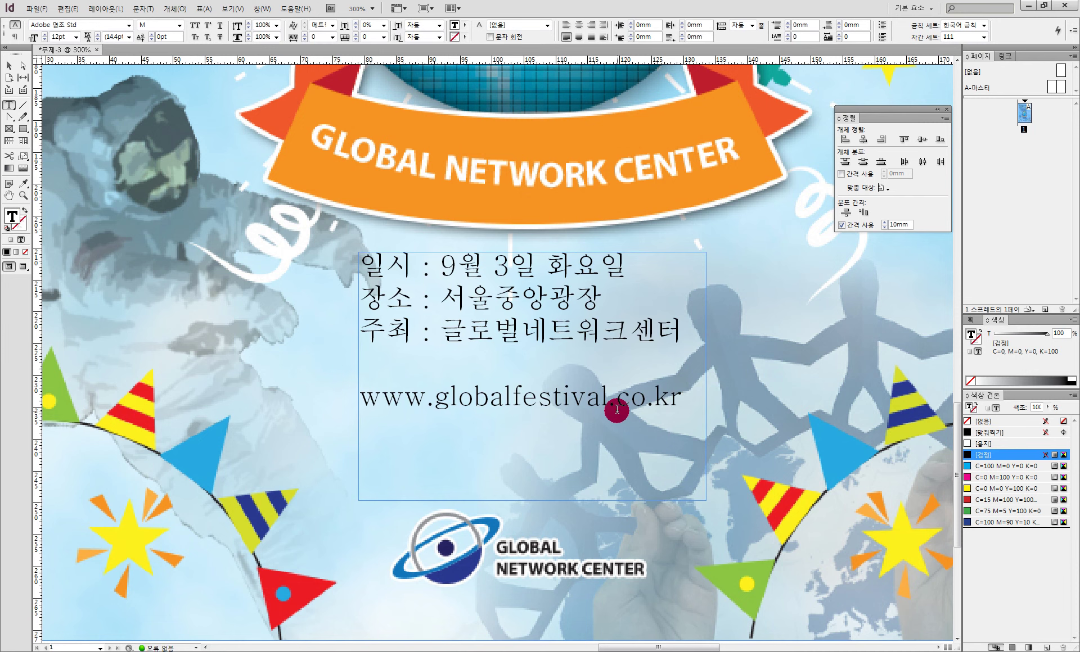
# - Format all of the pasted event text in 돋움 (Dotum) with a font size of 10 pt
pyautogui.moveTo(682, 400); pyautogui.dragTo(371, 229)
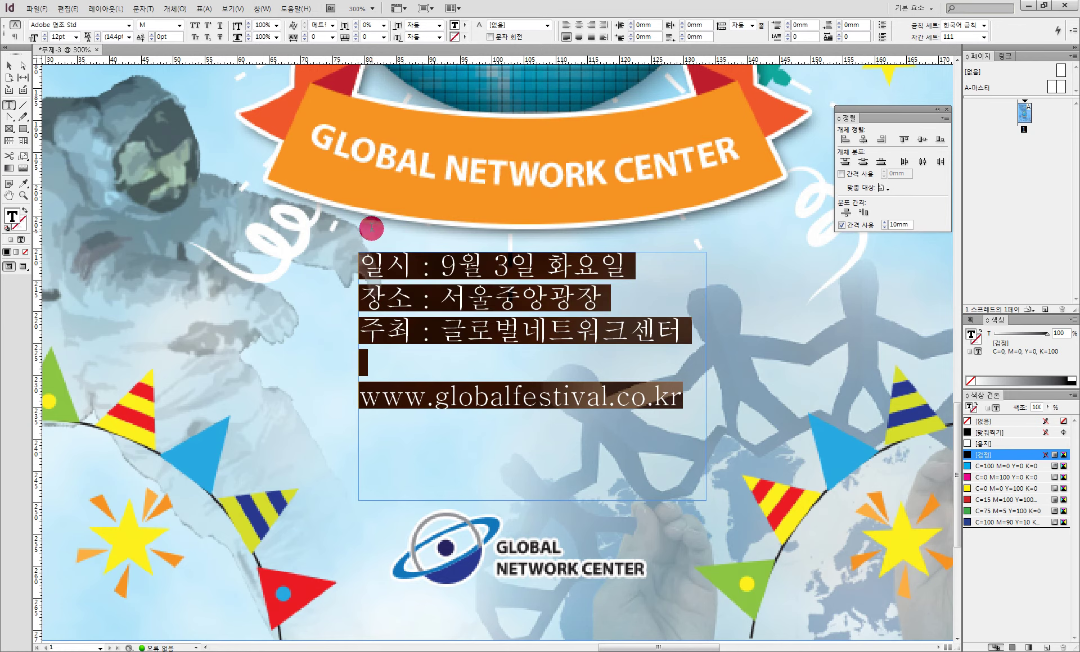
pyautogui.click(130, 27)
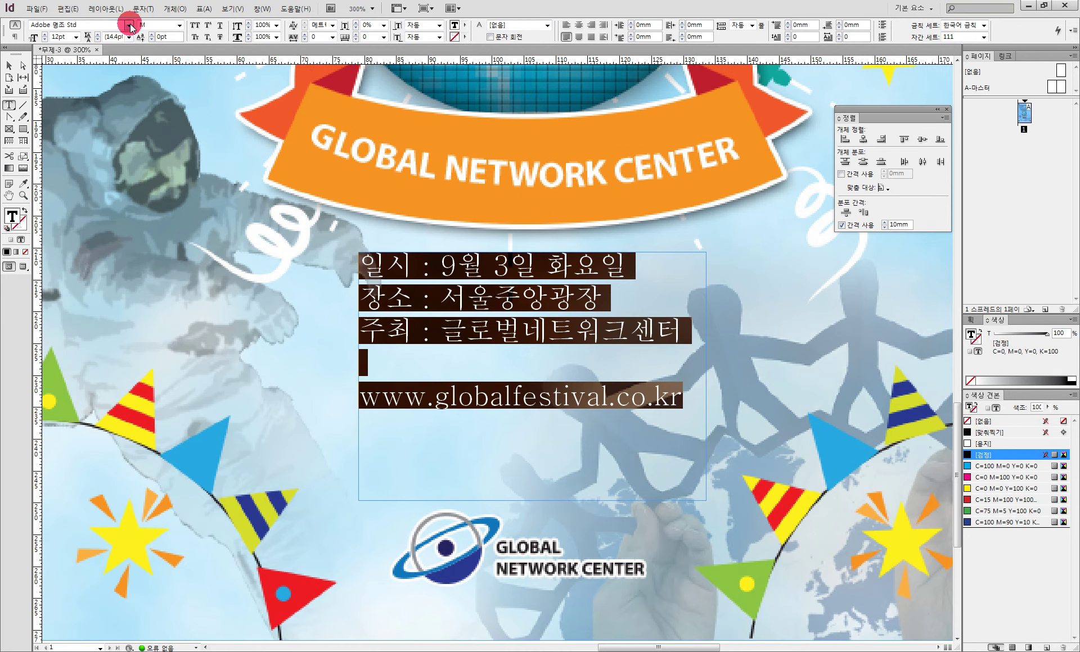
pyautogui.scroll(1, 132, 19)
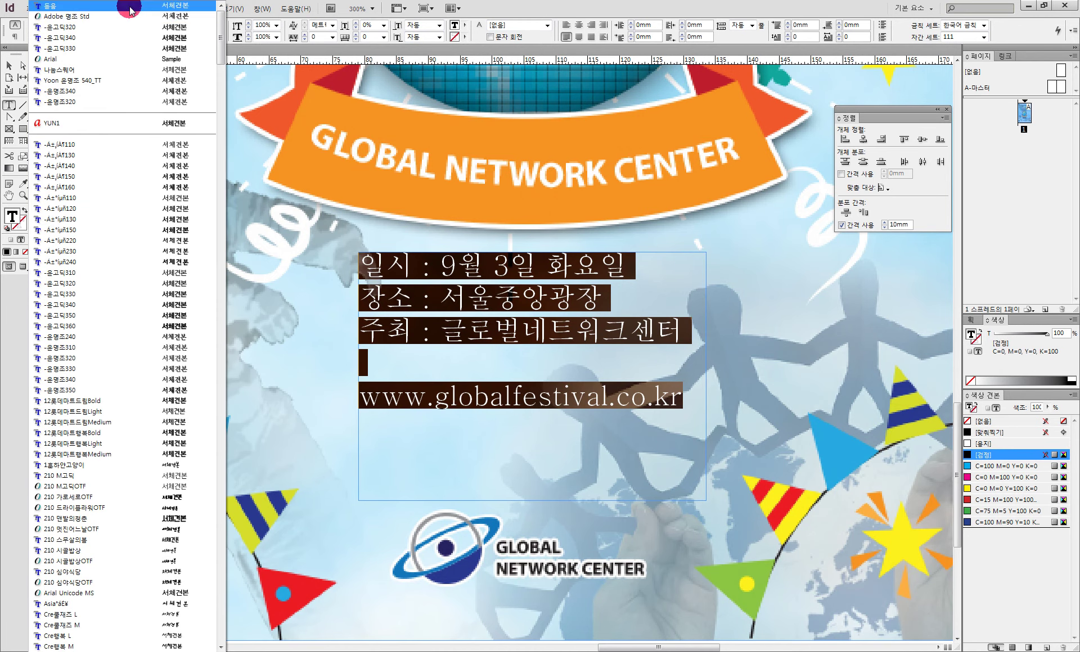
pyautogui.click(130, 8)
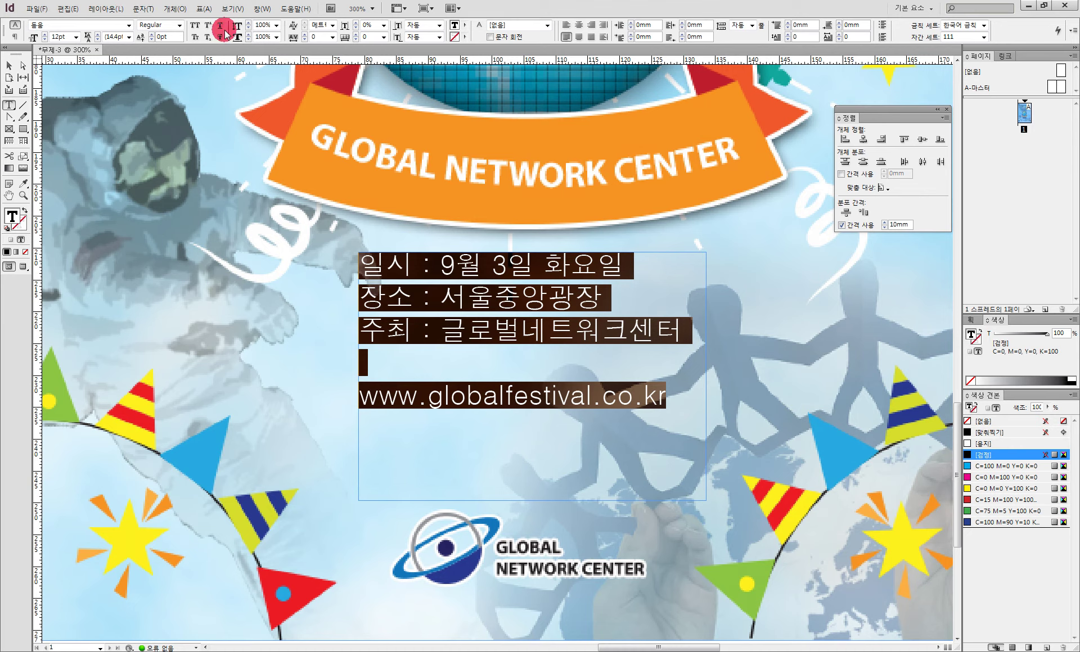
pyautogui.click(53, 36)
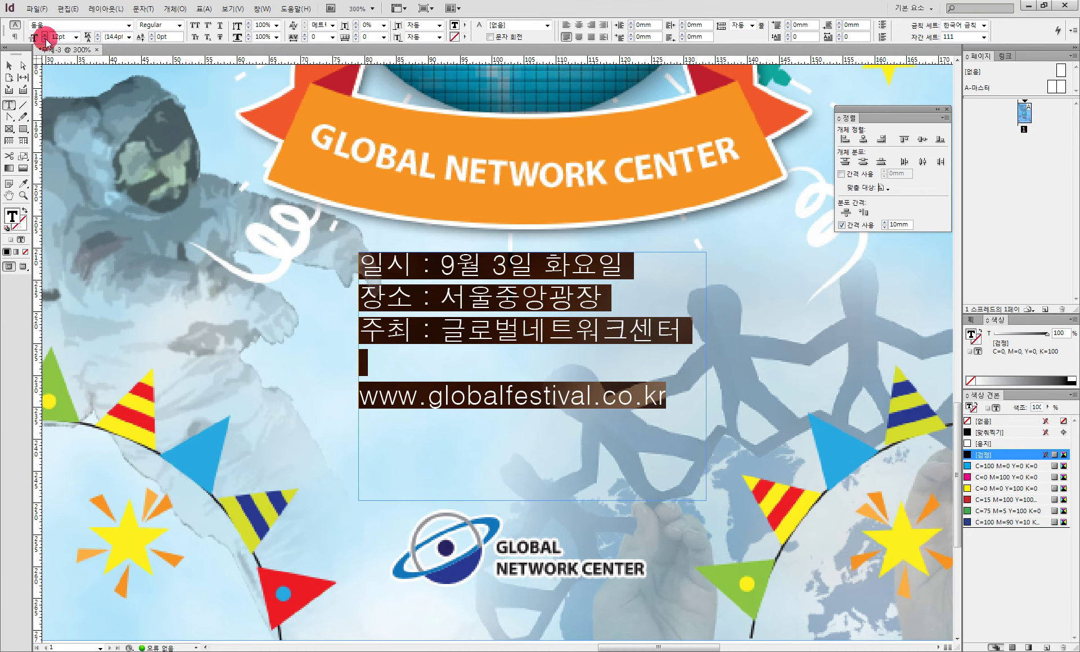
pyautogui.click(44, 39)
pyautogui.click(45, 39)
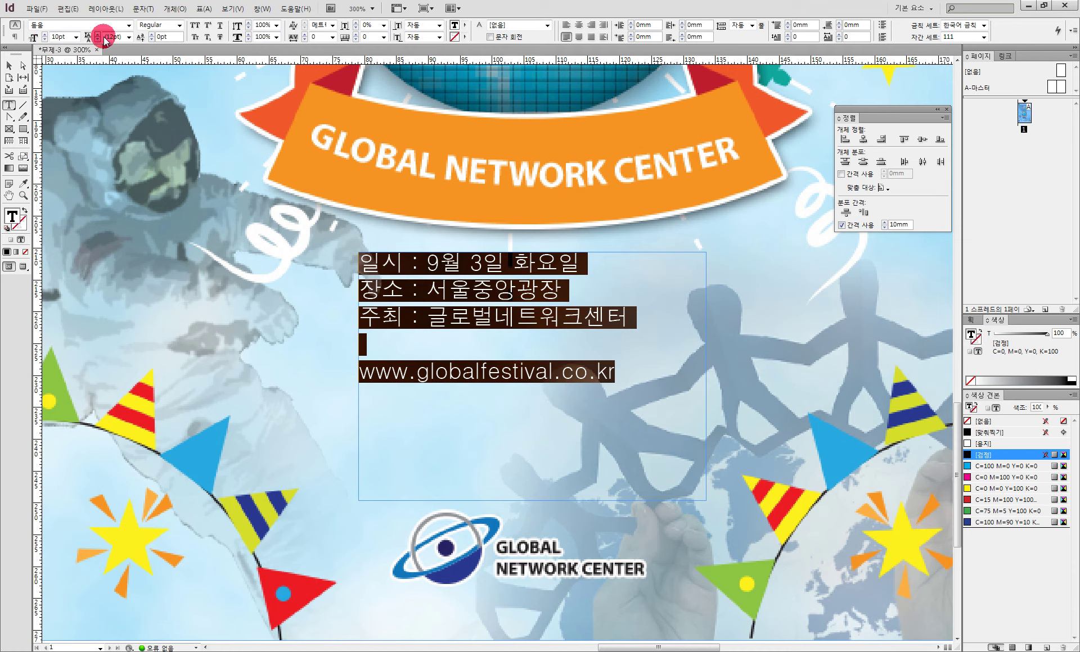
# - Set the tracking of all the event text to -30 and its horizontal scale to 98%
pyautogui.click(303, 40)
pyautogui.click(303, 39)
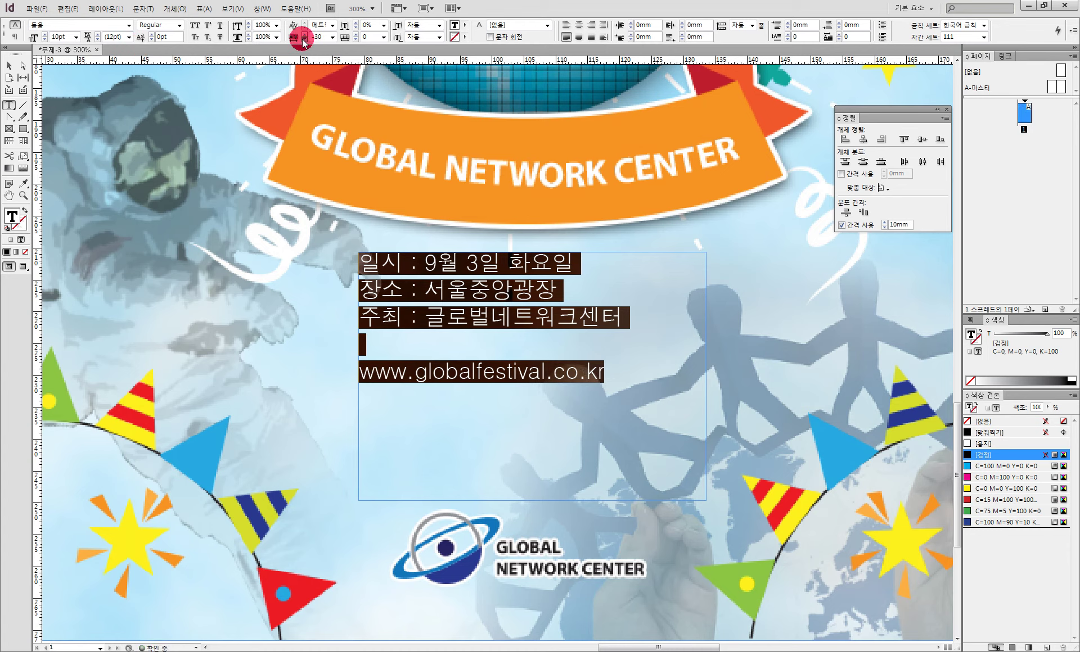
pyautogui.click(303, 40)
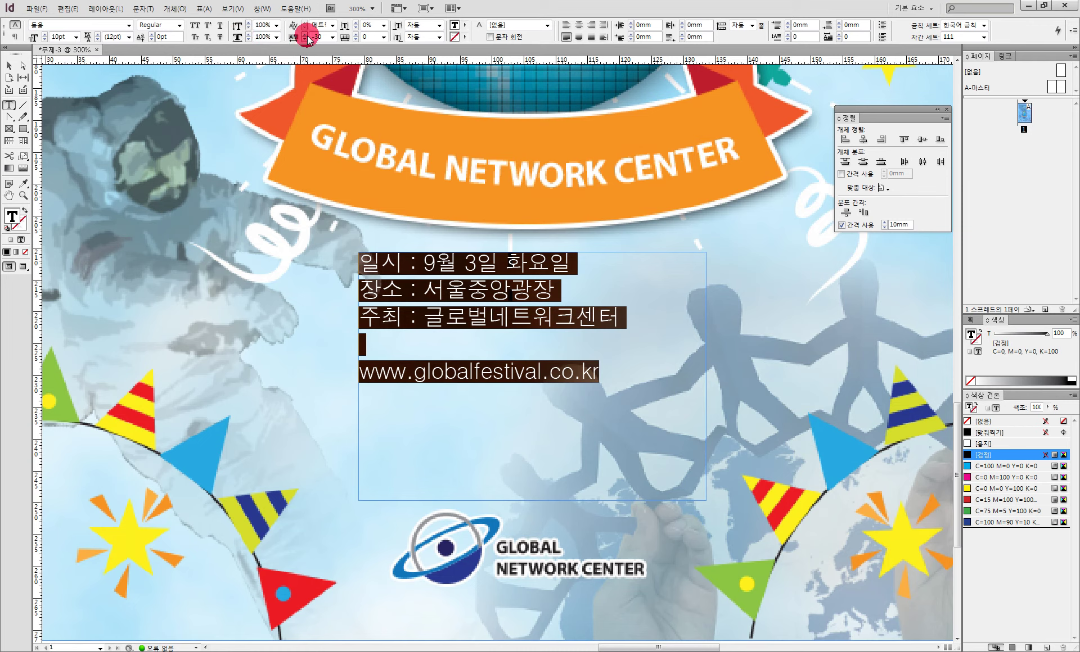
pyautogui.click(248, 40)
pyautogui.click(249, 39)
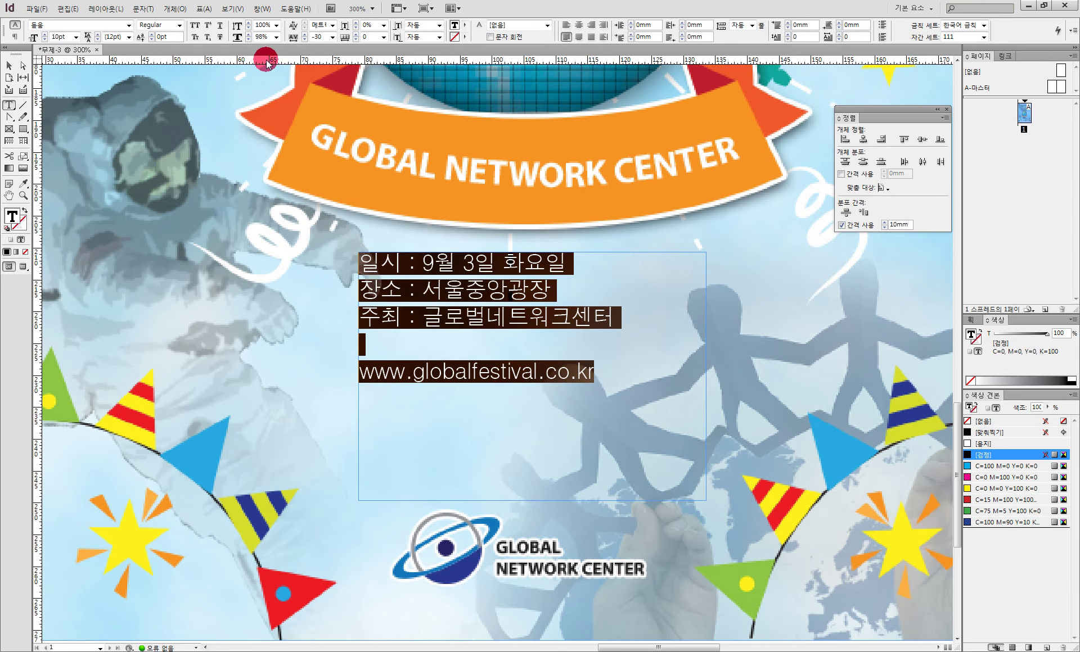
pyautogui.hotkey('ctrl', 't')
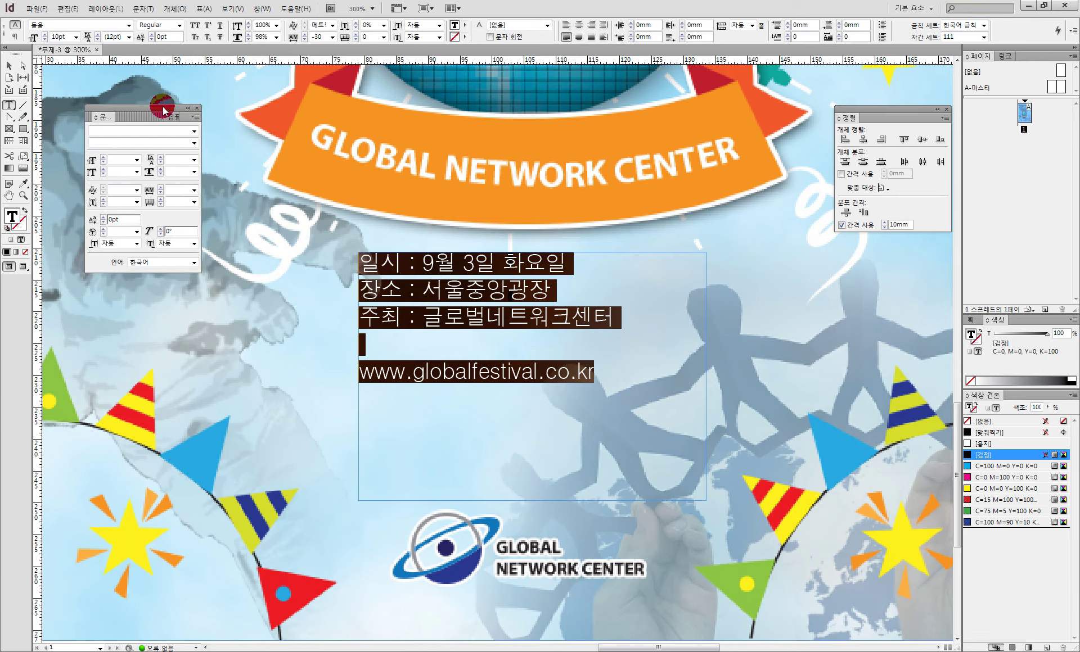
pyautogui.click(196, 108)
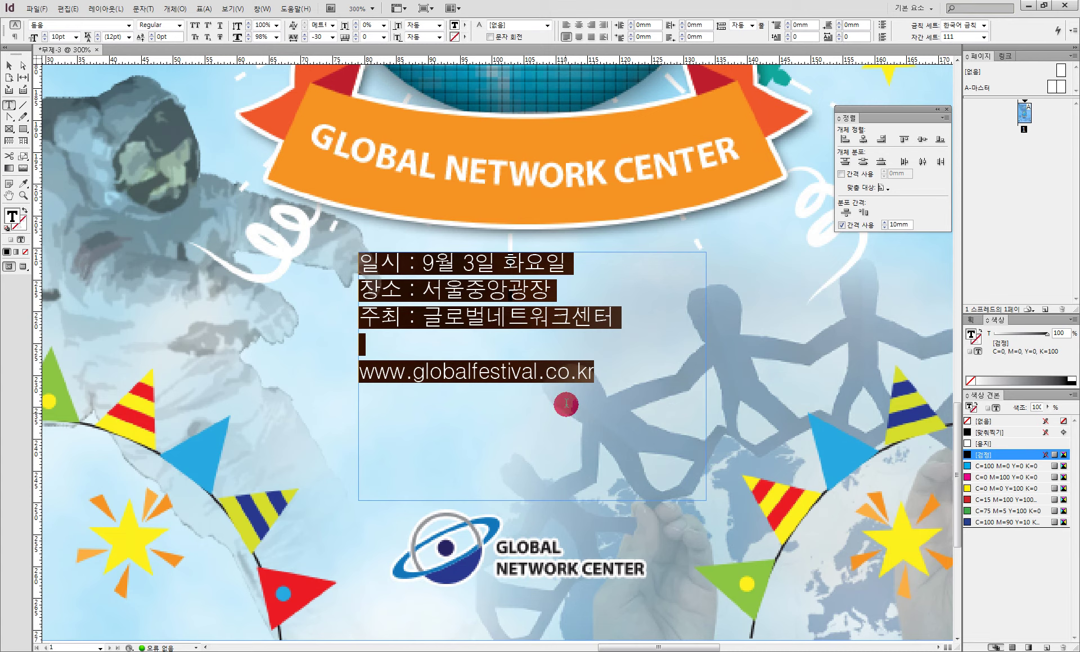
pyautogui.click(590, 390)
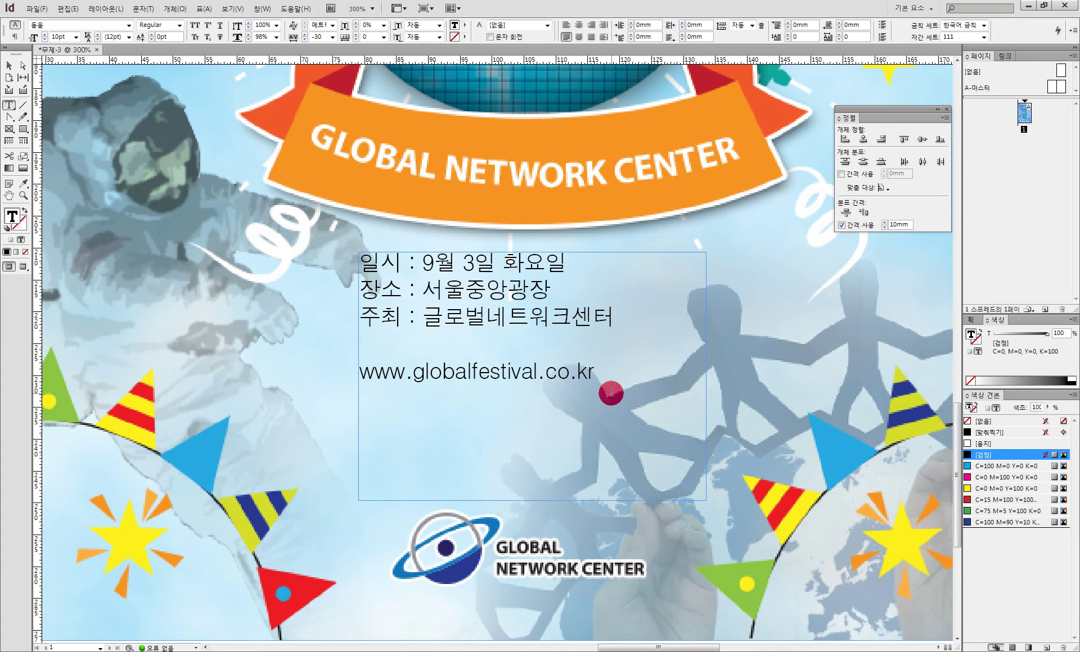
pyautogui.moveTo(614, 390); pyautogui.dragTo(355, 364)
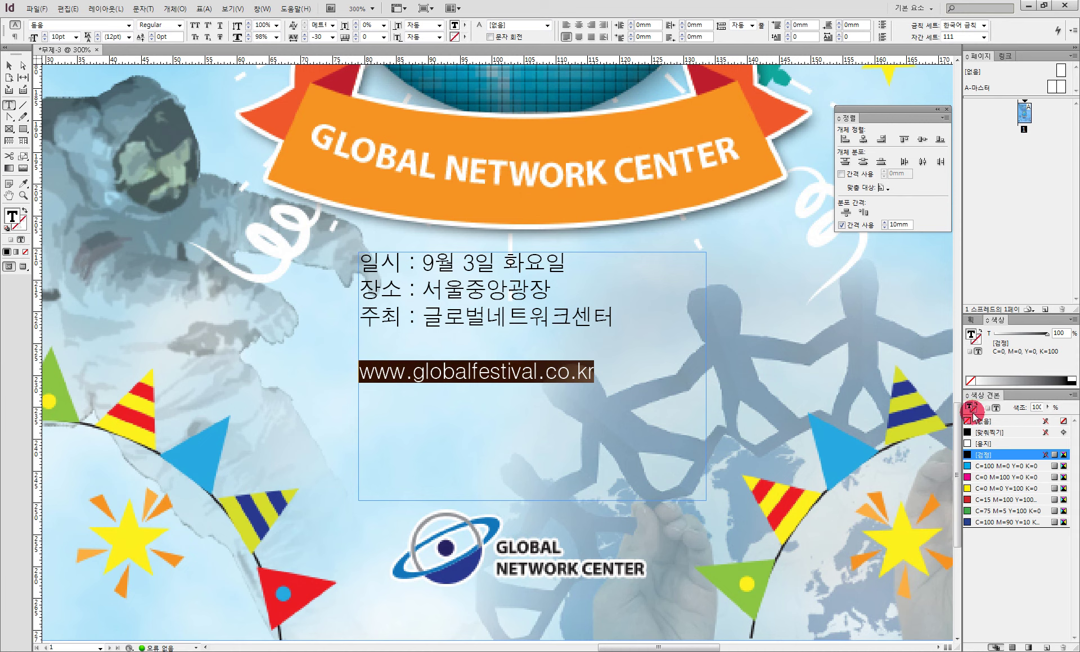
pyautogui.click(976, 415)
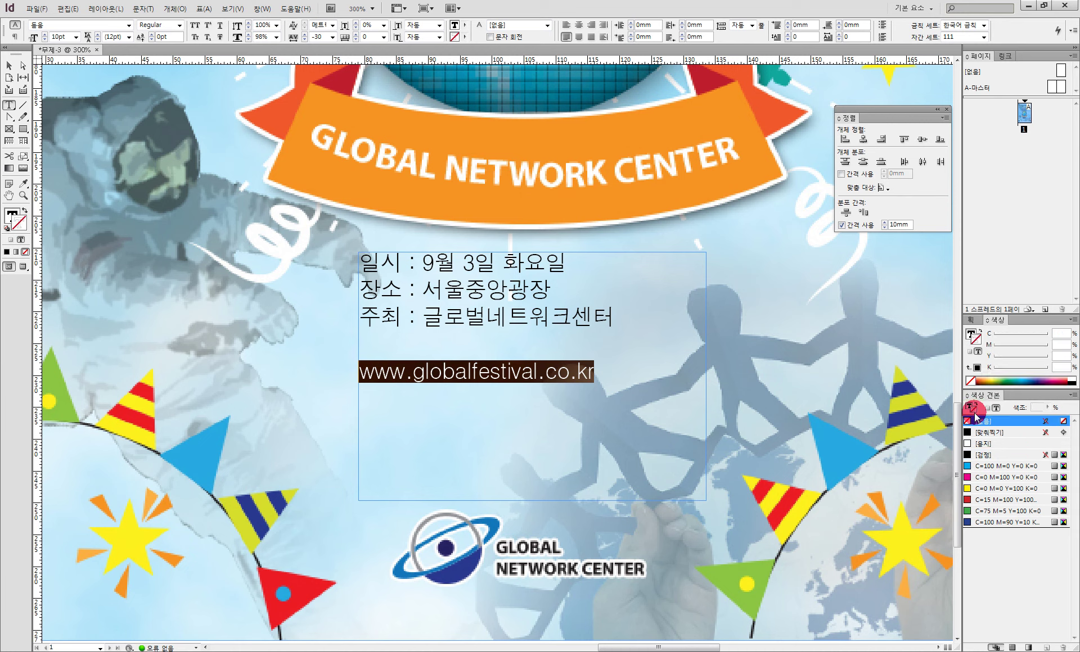
pyautogui.click(985, 455)
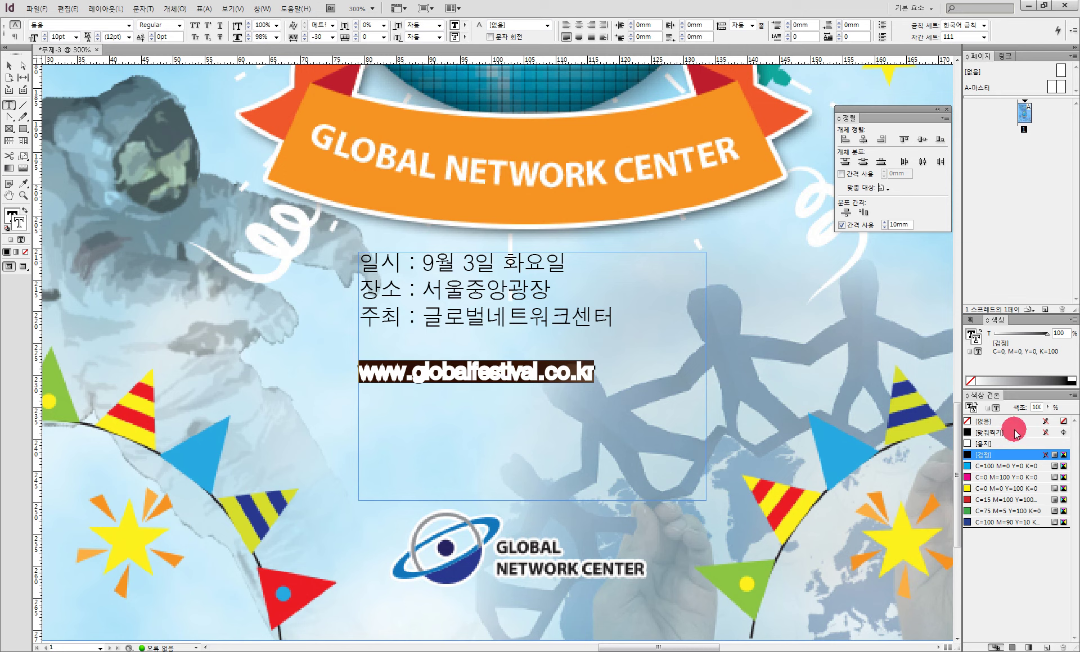
pyautogui.click(462, 37)
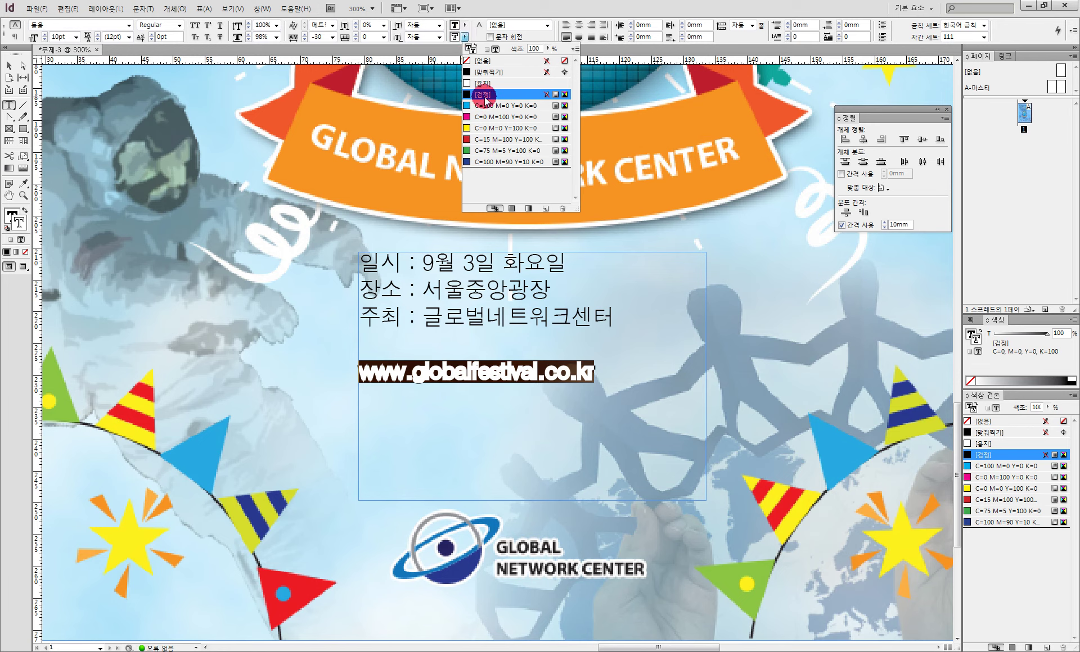
pyautogui.click(465, 33)
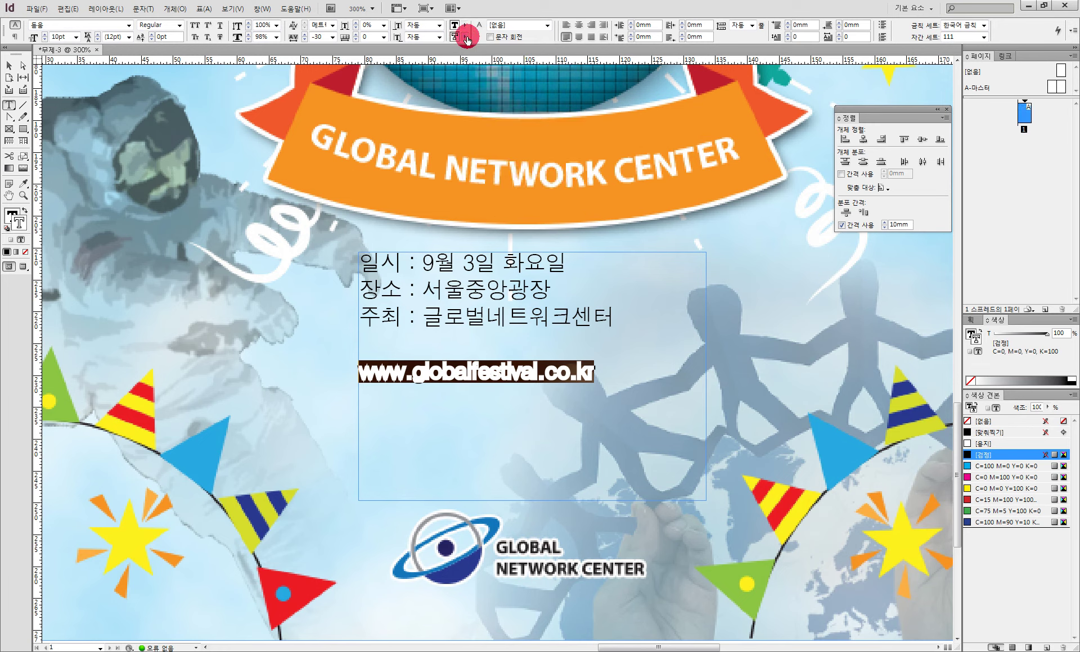
# - Set the web address's stroke weight to 0.3 pt and enlarge its font size to 11 pt
pyautogui.click(977, 321)
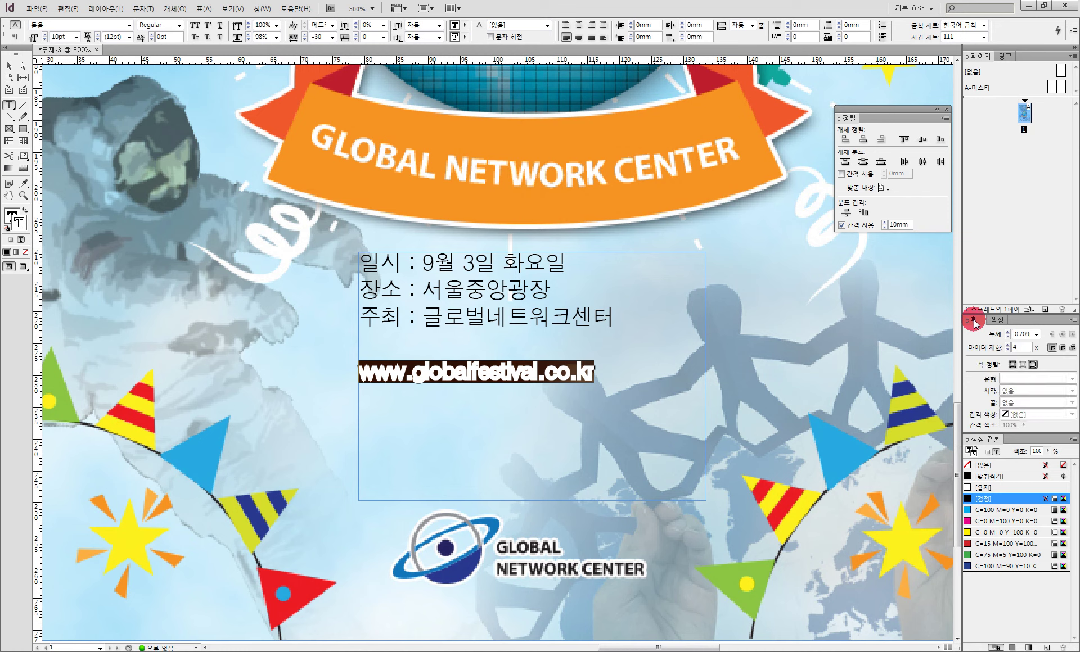
pyautogui.click(1035, 334)
pyautogui.click(1027, 353)
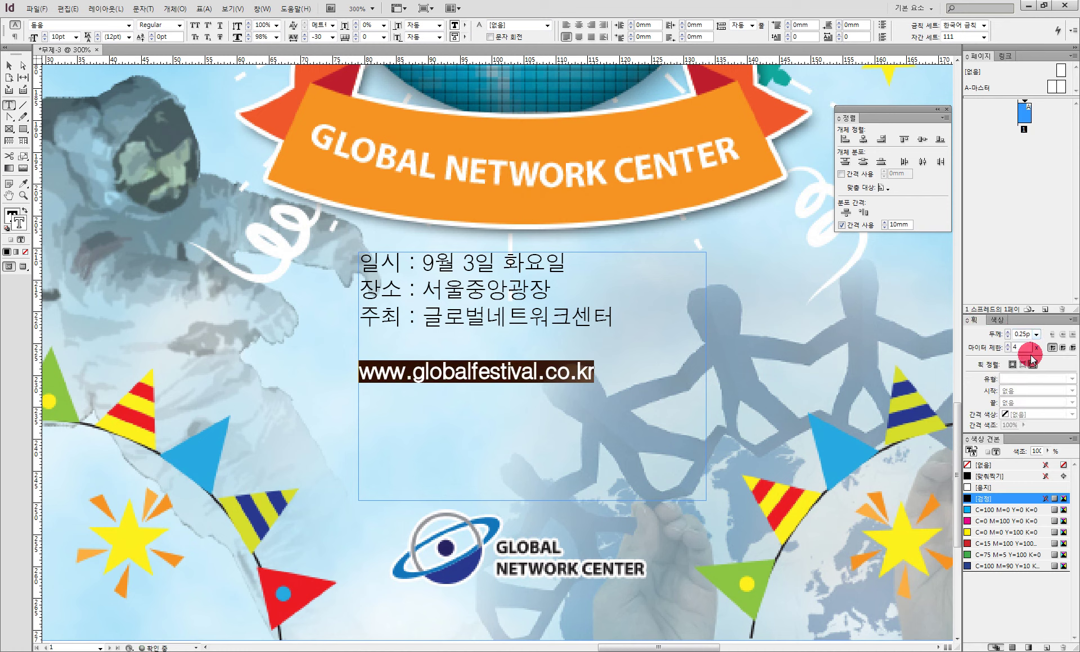
pyautogui.moveTo(1025, 334); pyautogui.dragTo(965, 329)
pyautogui.write('0')
pyautogui.press('Return')
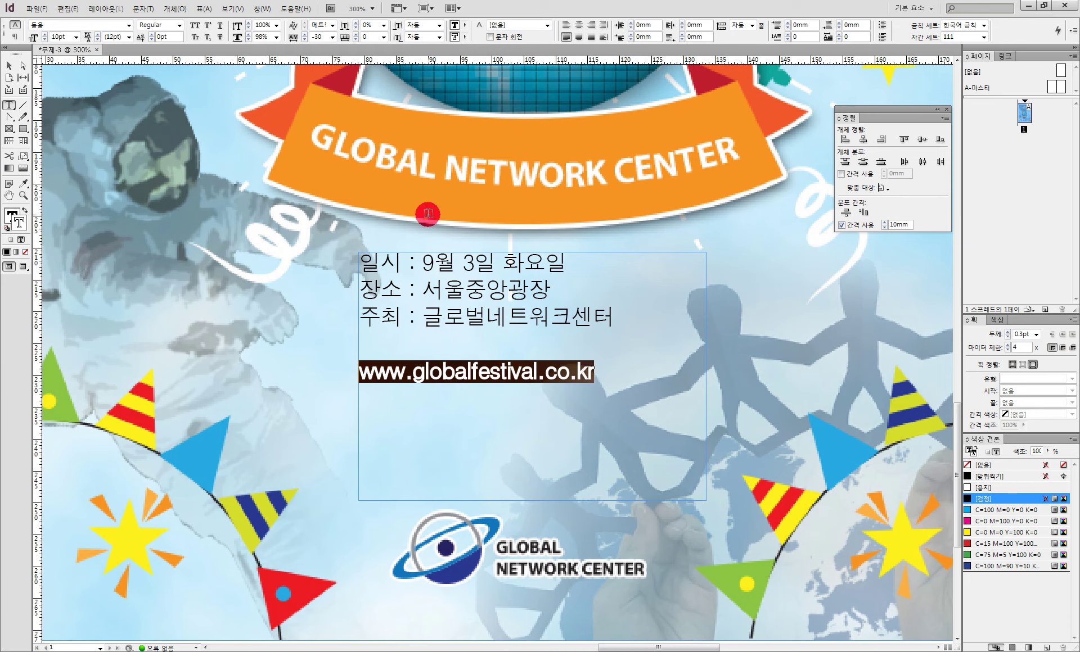
pyautogui.click(44, 34)
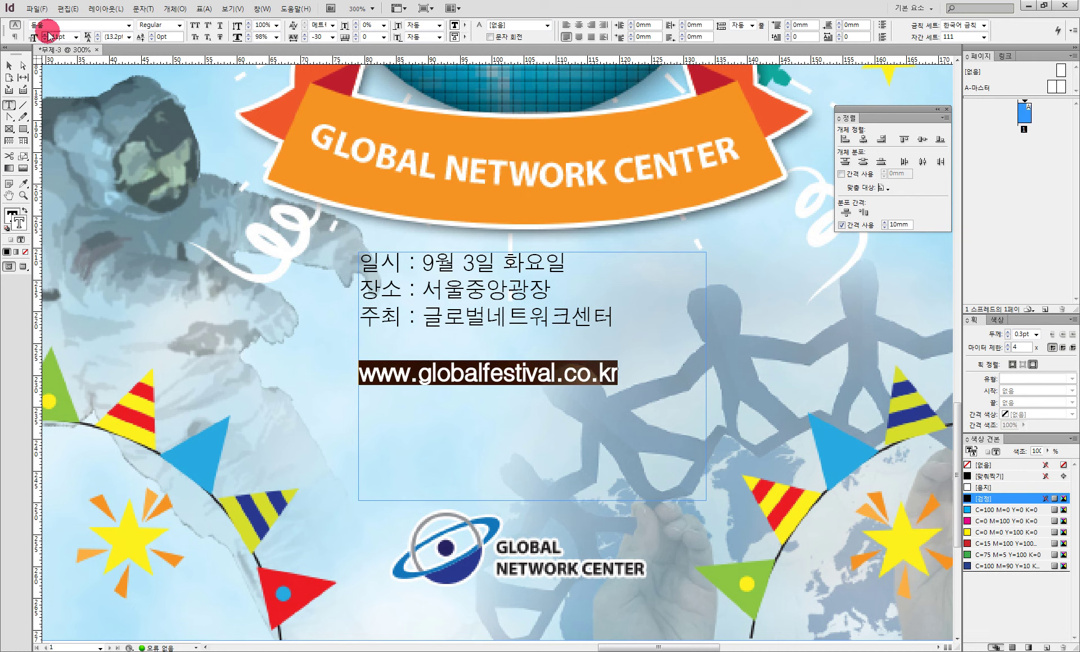
pyautogui.click(527, 384)
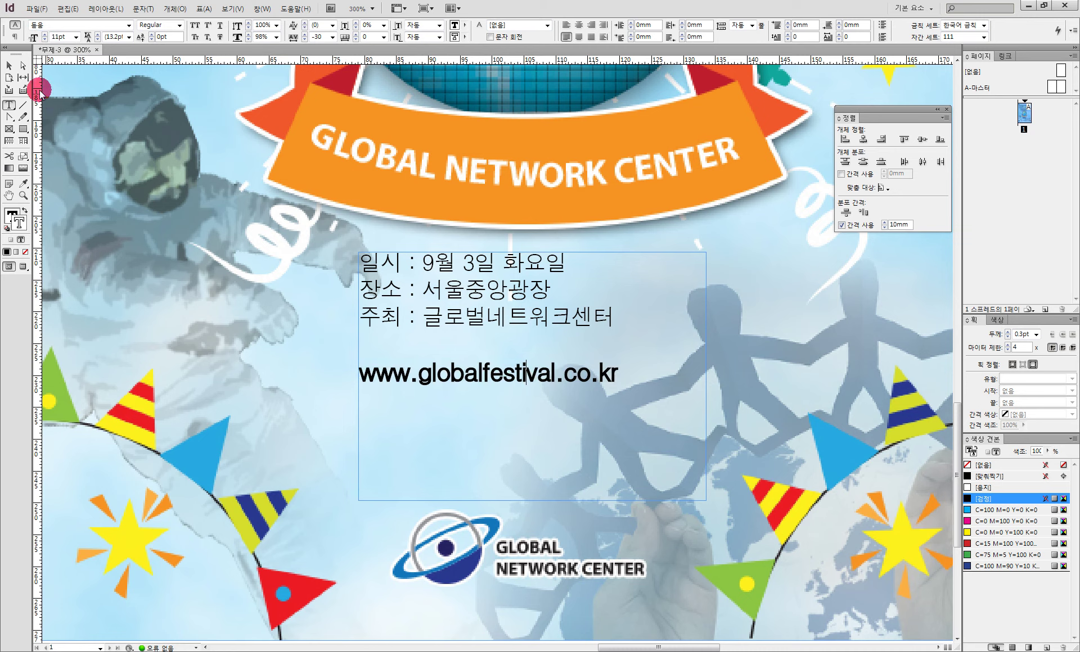
# - Draw a horizontal line about 41 mm long just above the web address and set its stroke weight to 0.5 pt
pyautogui.click(23, 105)
pyautogui.moveTo(358, 347); pyautogui.dragTo(619, 362)
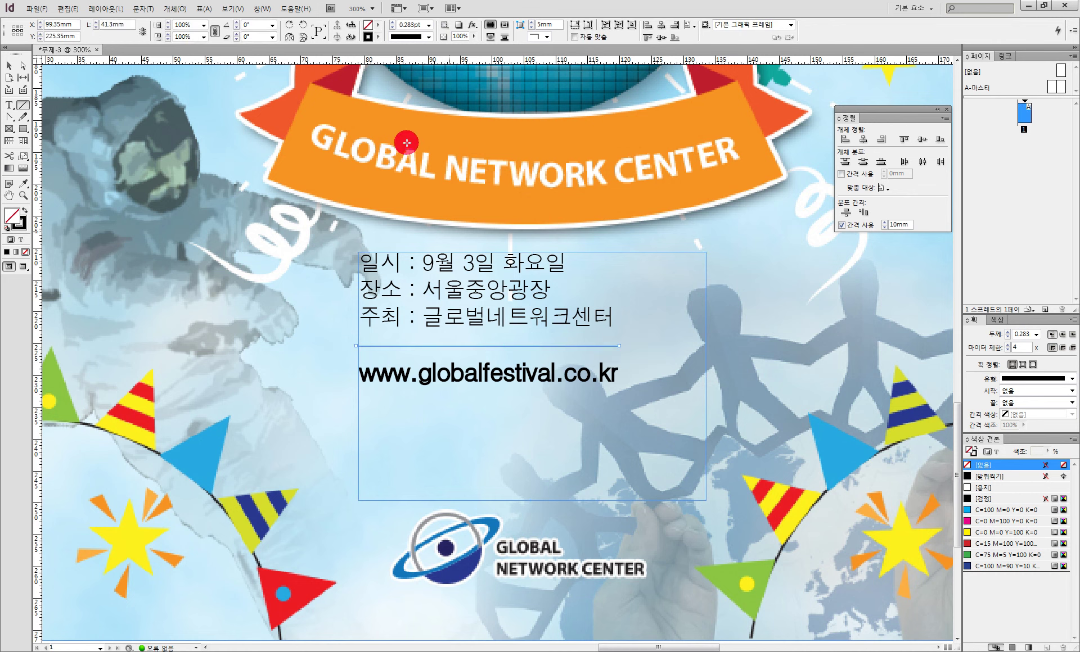
pyautogui.doubleClick(416, 25)
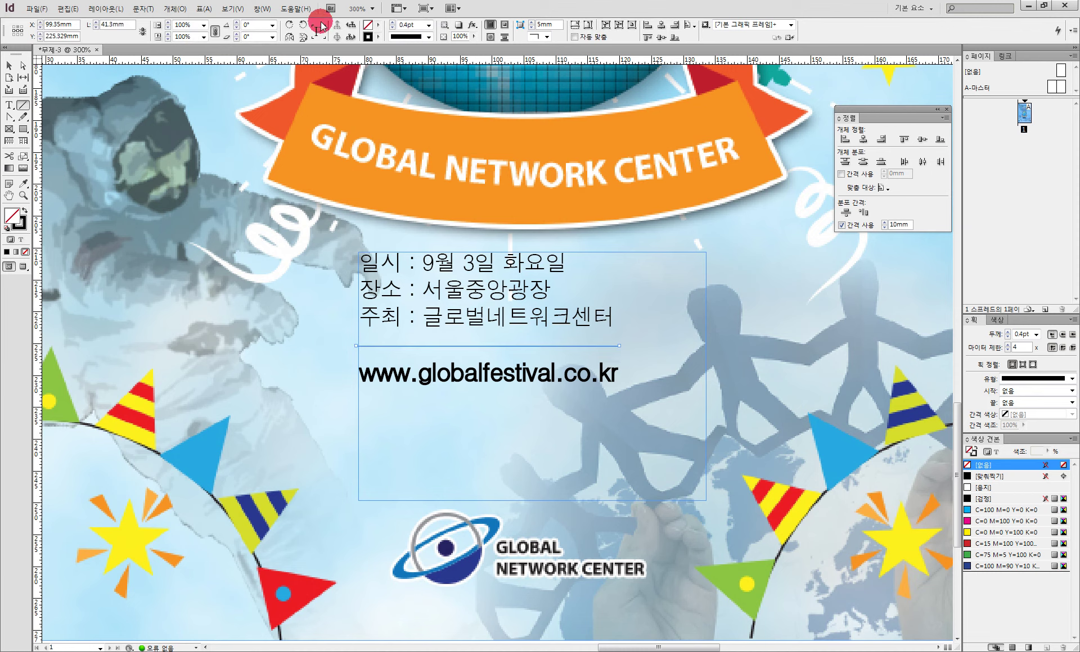
pyautogui.click(402, 25)
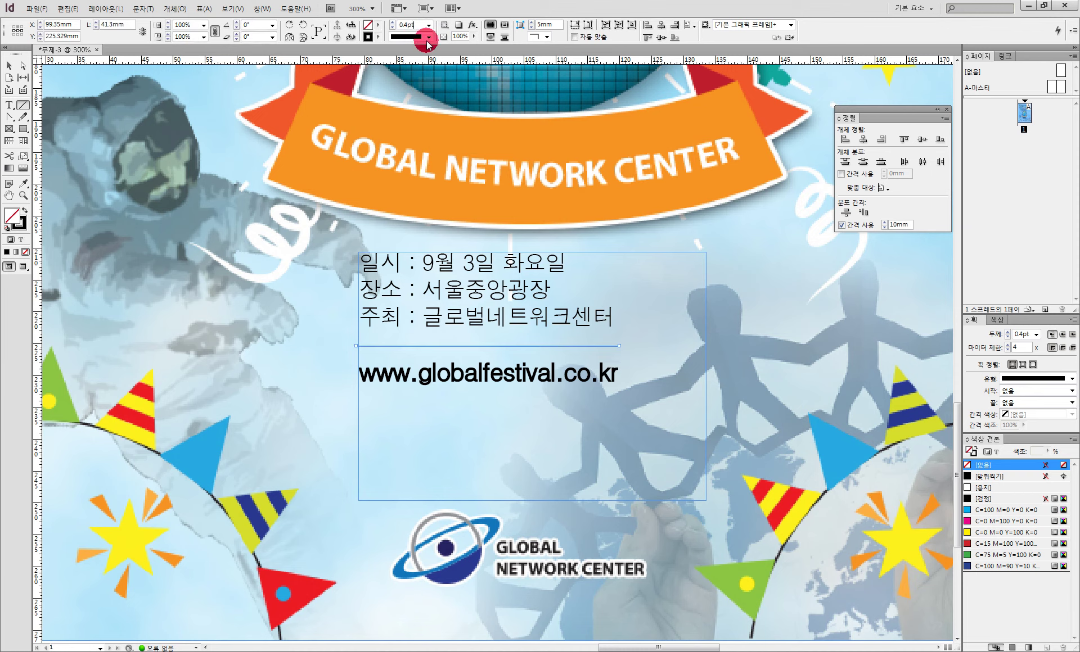
pyautogui.click(428, 24)
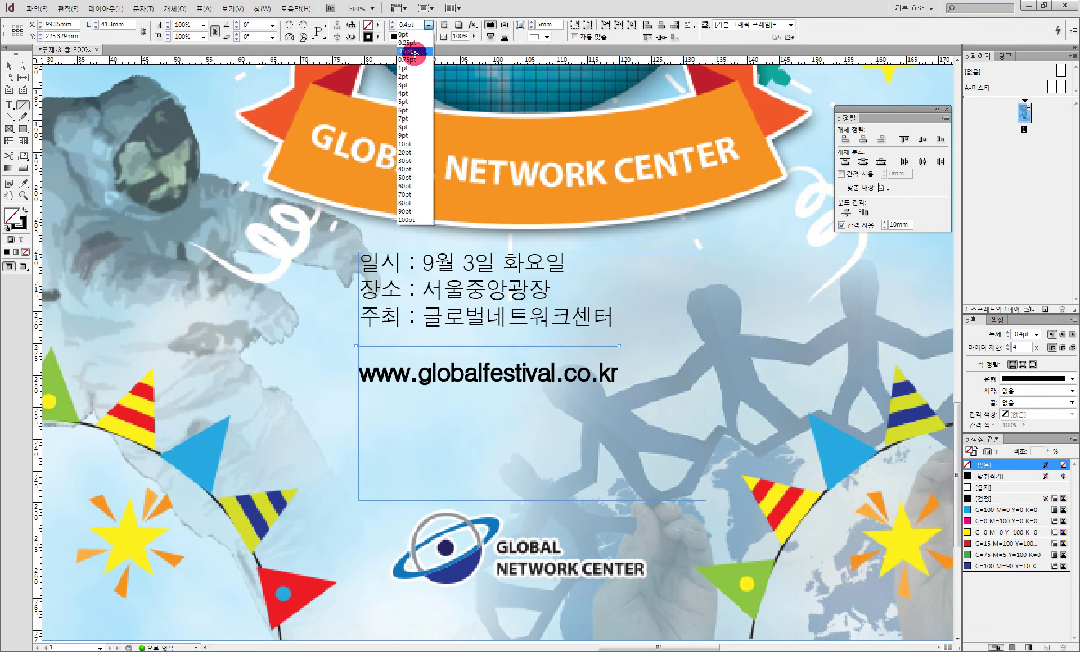
pyautogui.click(416, 52)
# - Duplicate the ruled line just below the web address and group both lines with the event text frame
pyautogui.click(9, 65)
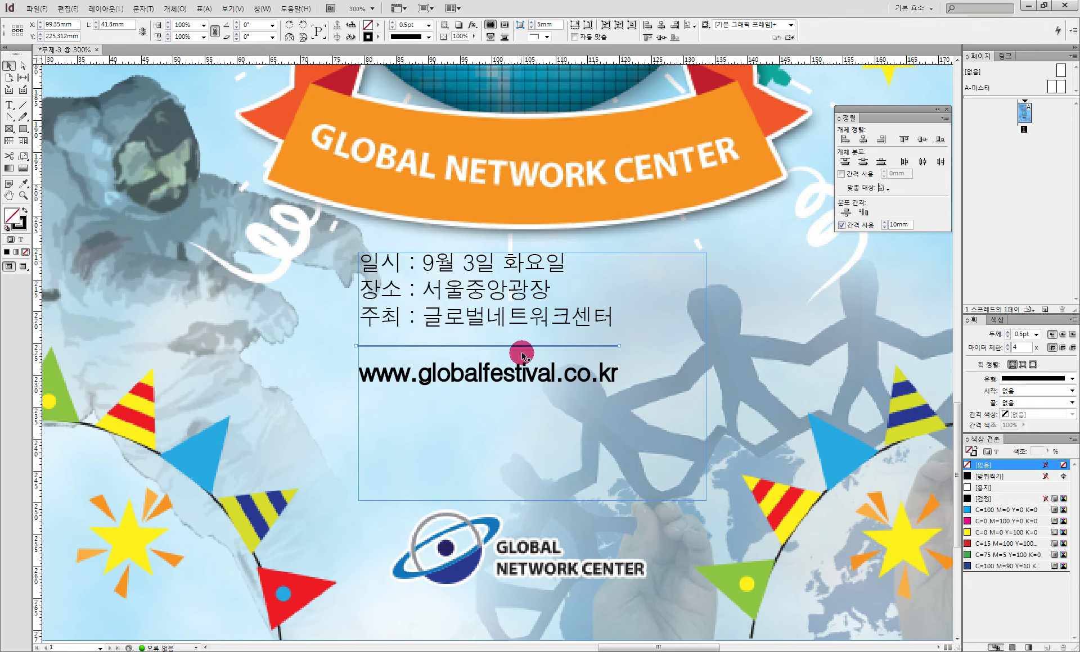
pyautogui.moveTo(526, 349); pyautogui.dragTo(527, 404)
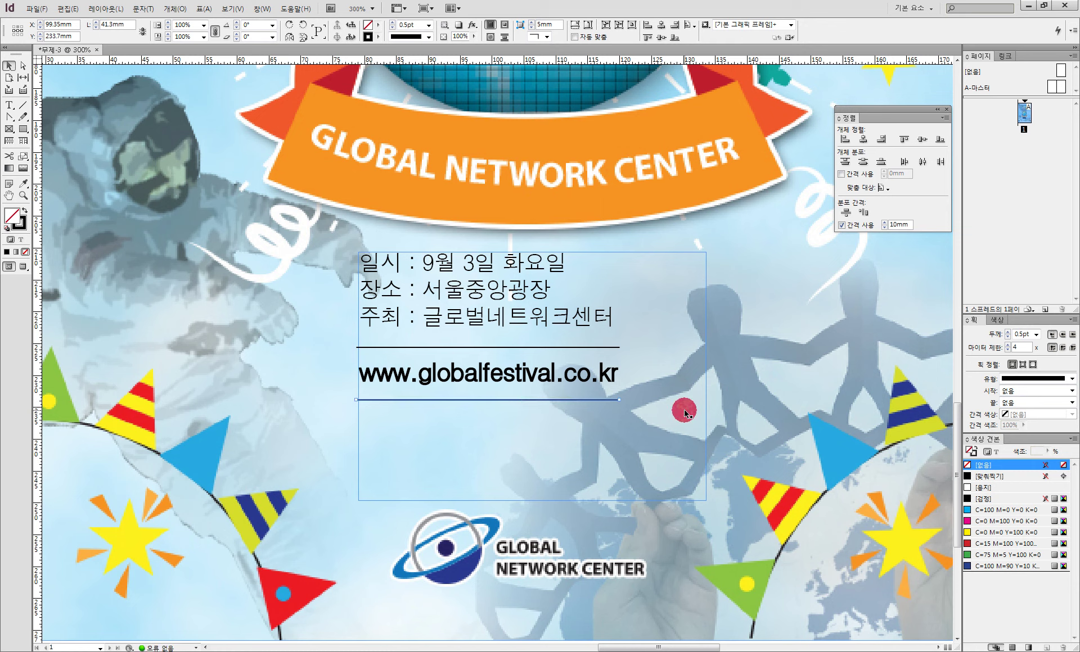
pyautogui.click(565, 348)
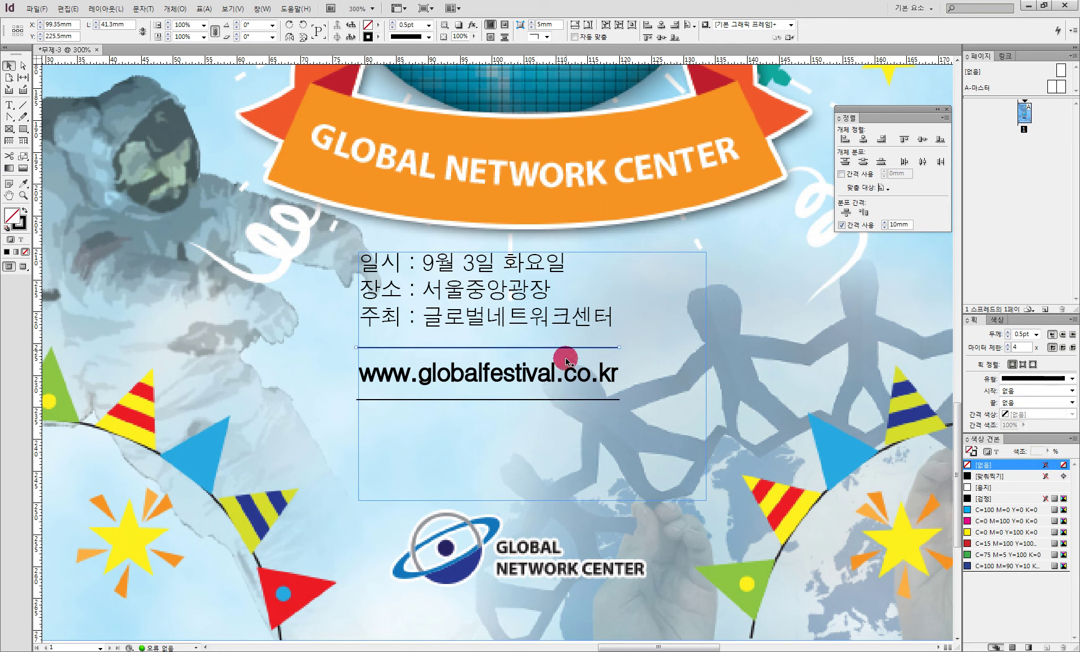
pyautogui.keyDown('shift'); pyautogui.click(565, 402); pyautogui.keyUp('shift')
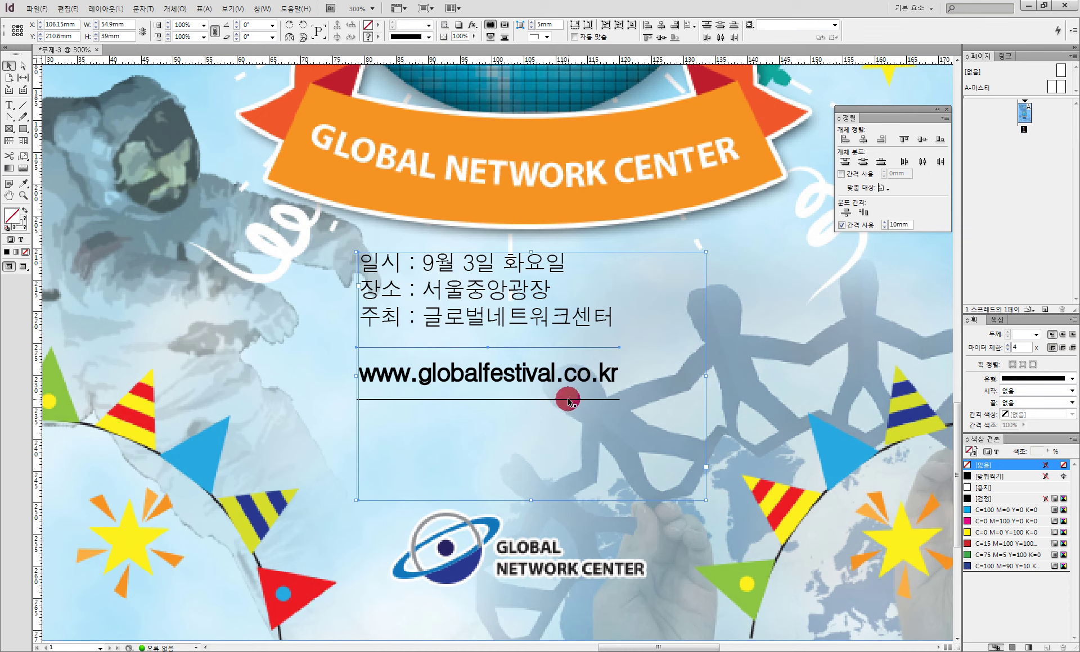
pyautogui.rightClick(560, 318)
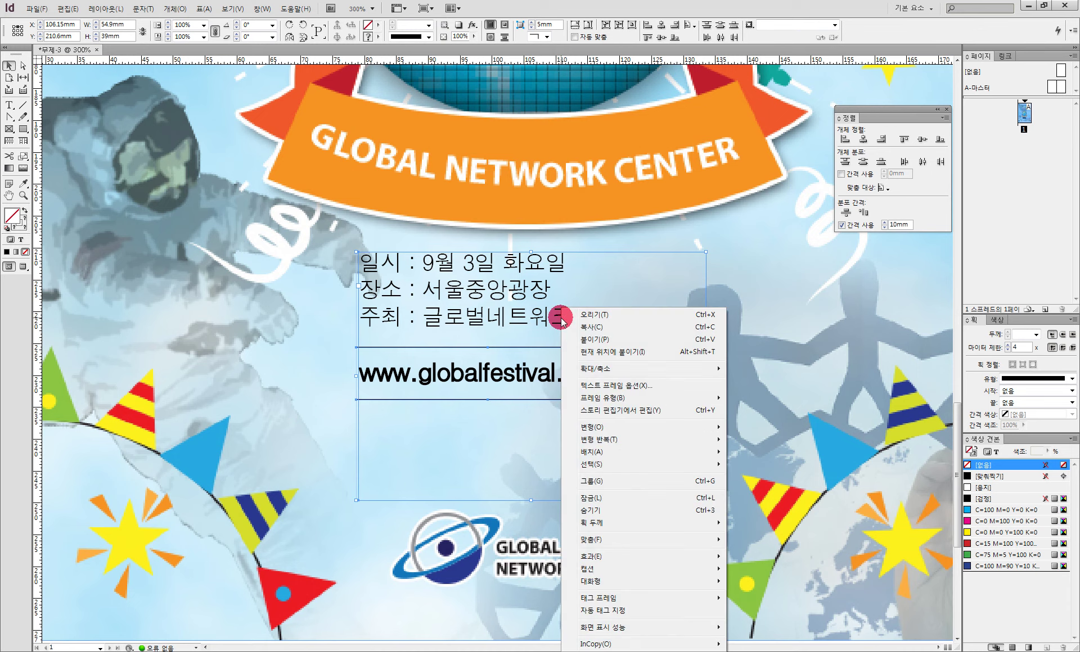
pyautogui.click(597, 483)
# - Move the grouped event details to about X 112.25 mm, Y 216.75 mm, between the orange banner and the logo, and deselect them
pyautogui.hotkey('ctrl', '-')
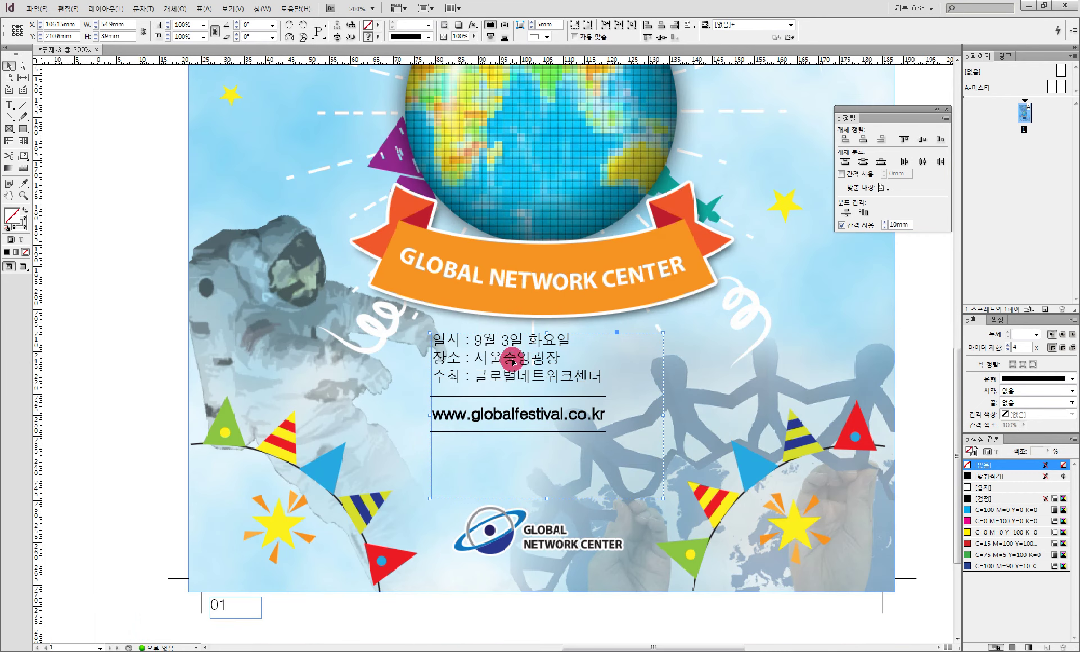
pyautogui.moveTo(527, 374); pyautogui.dragTo(539, 376)
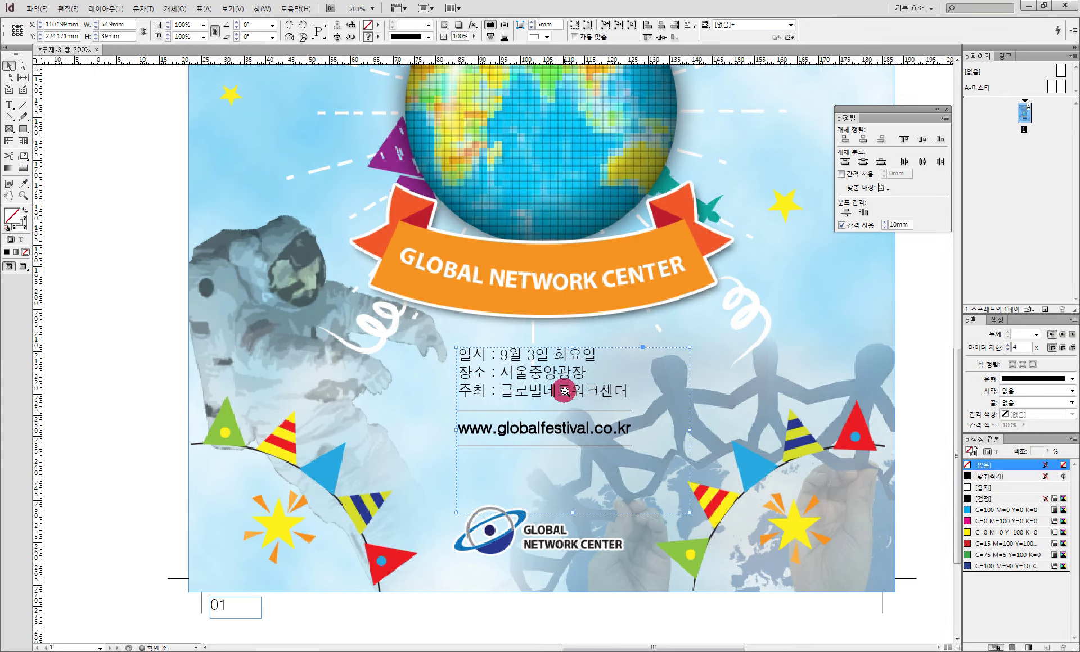
pyautogui.hotkey('ctrl', '-')
pyautogui.hotkey('ctrl', '-')
pyautogui.scroll(1, 482, 349)
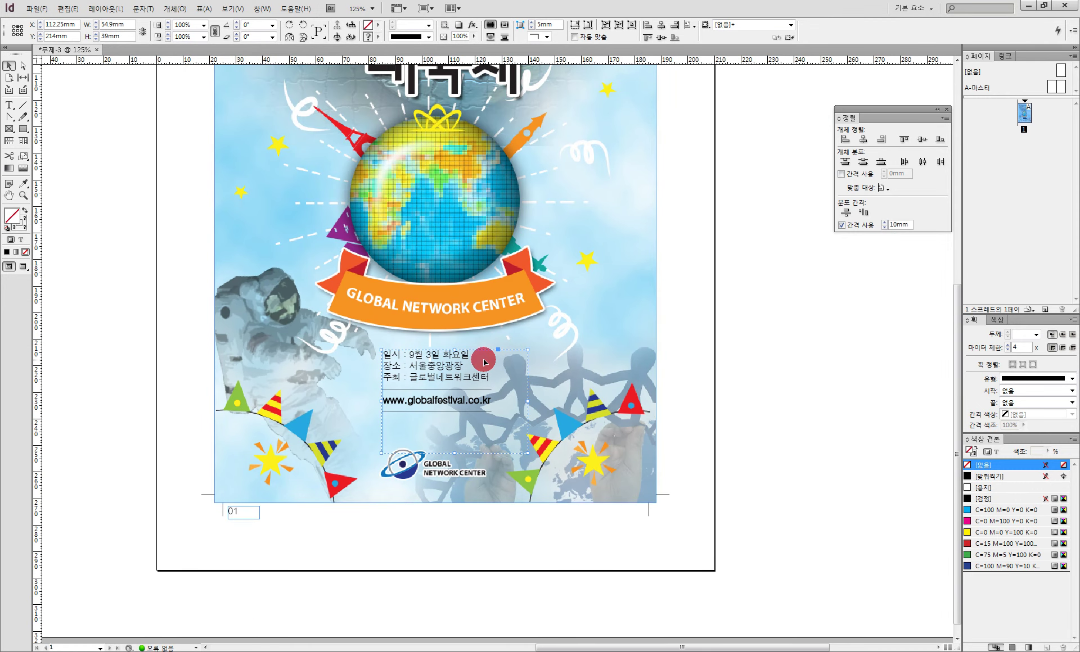
pyautogui.click(835, 471)
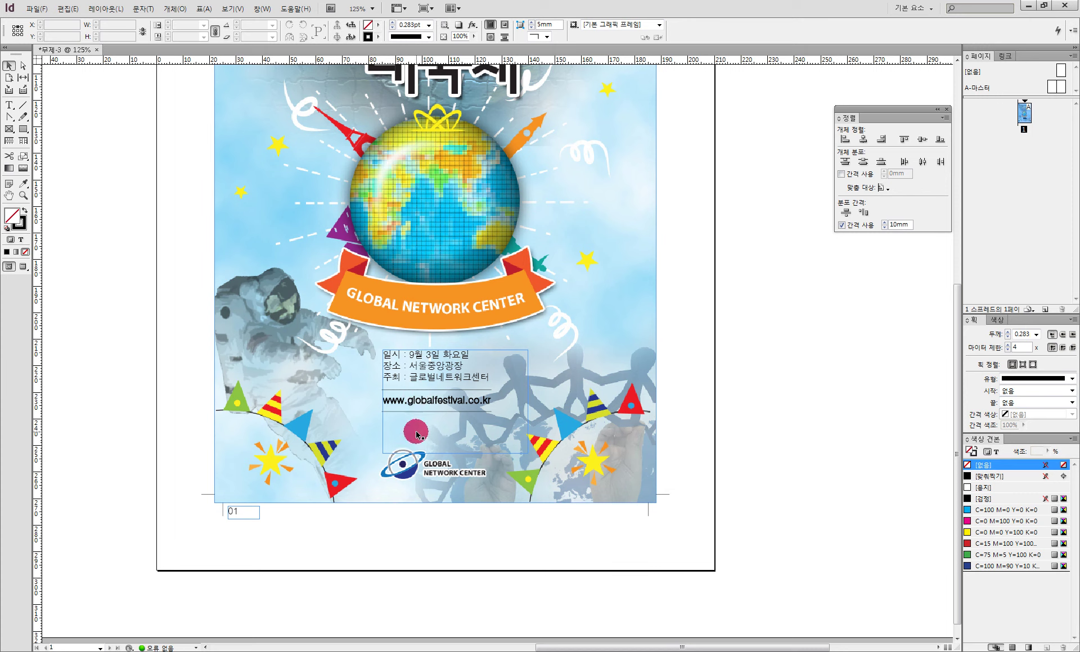
pyautogui.click(431, 409)
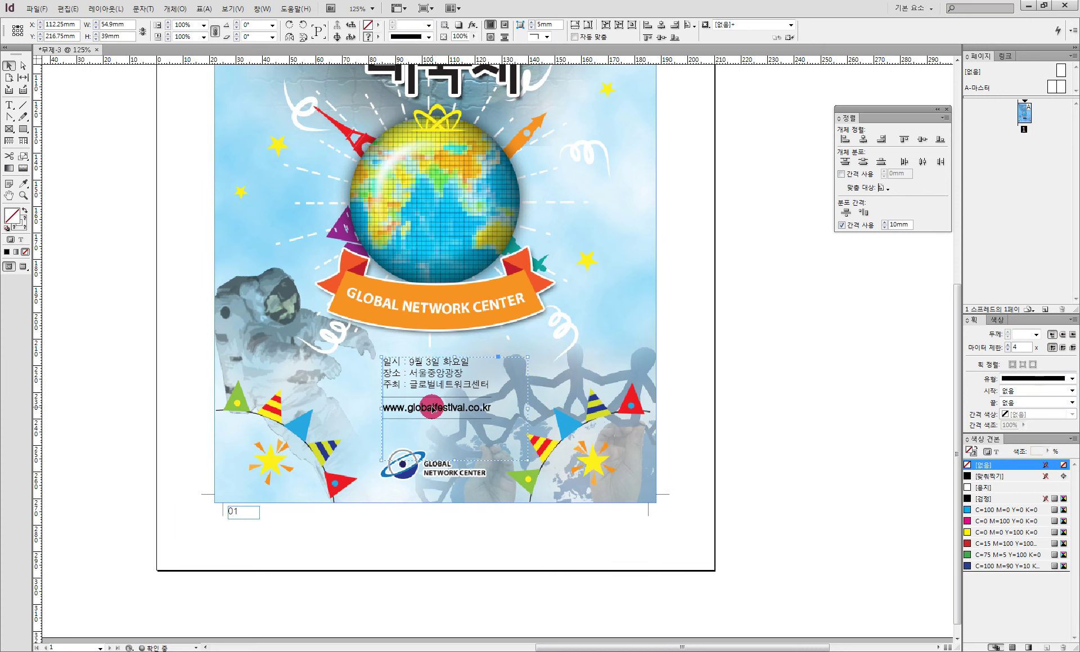
pyautogui.click(677, 431)
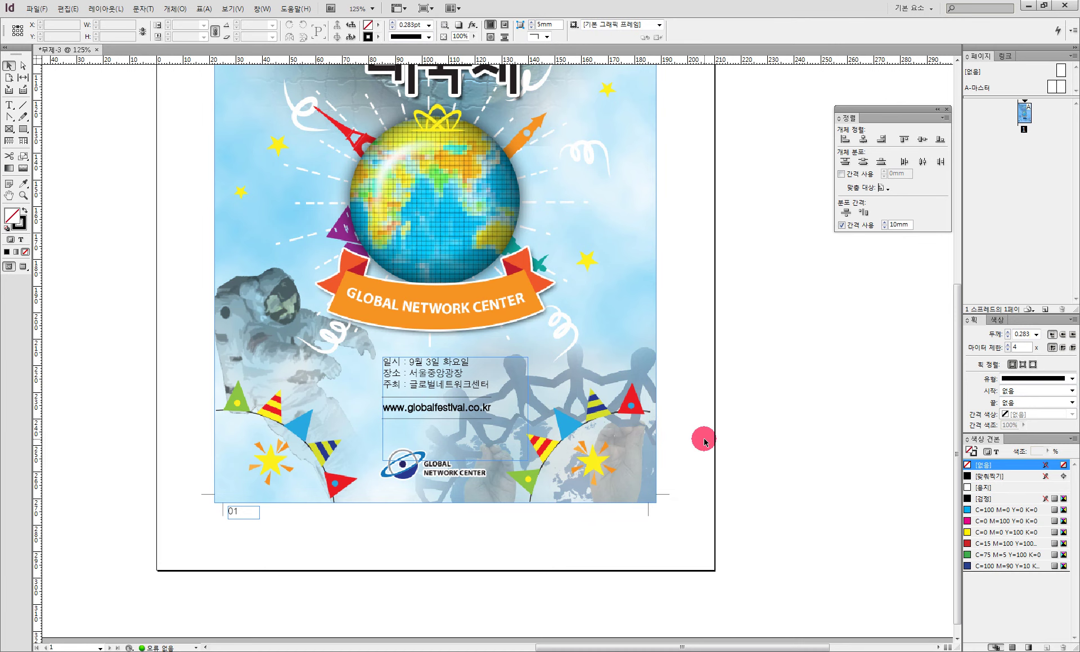
# - Save the document as 01.indd in the 01 folder on the desktop
pyautogui.doubleClick(8, 195)
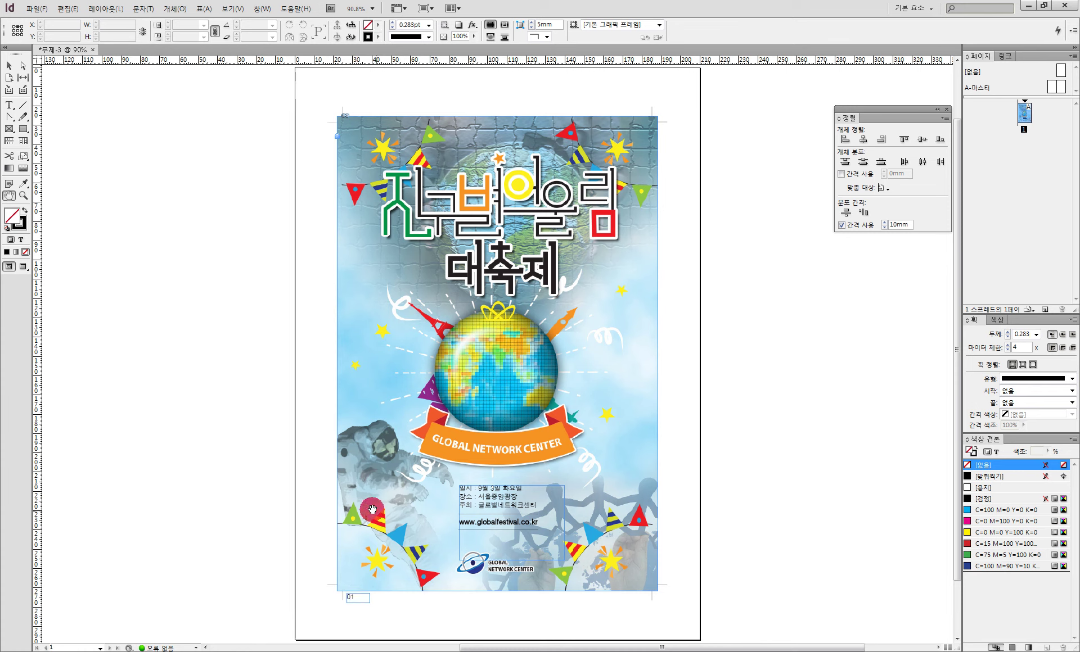
pyautogui.click(35, 8)
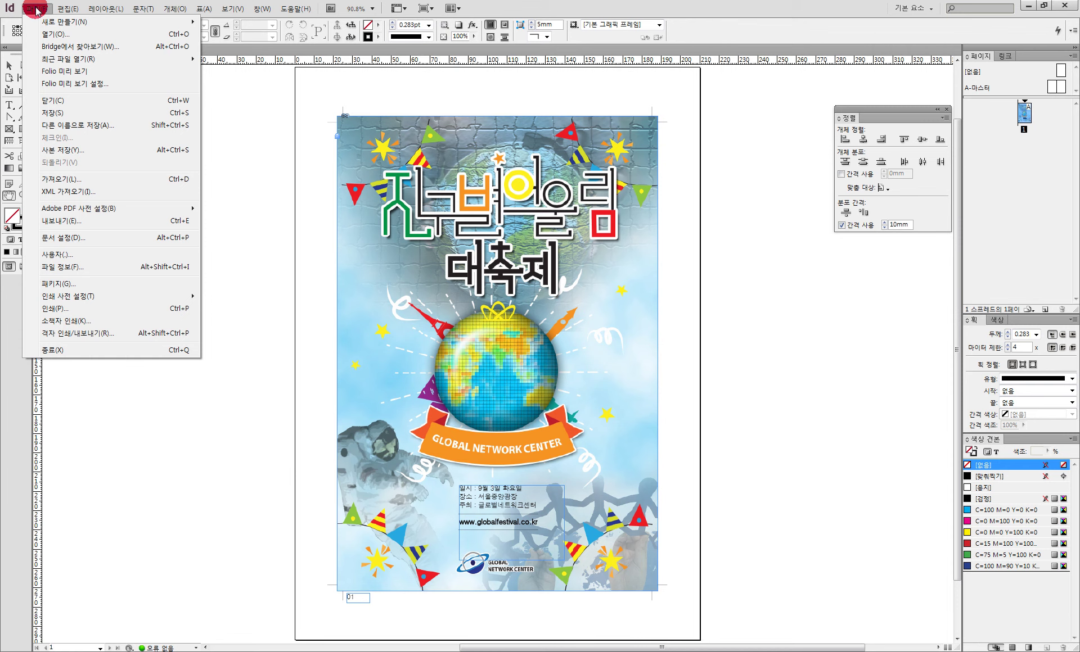
pyautogui.click(75, 114)
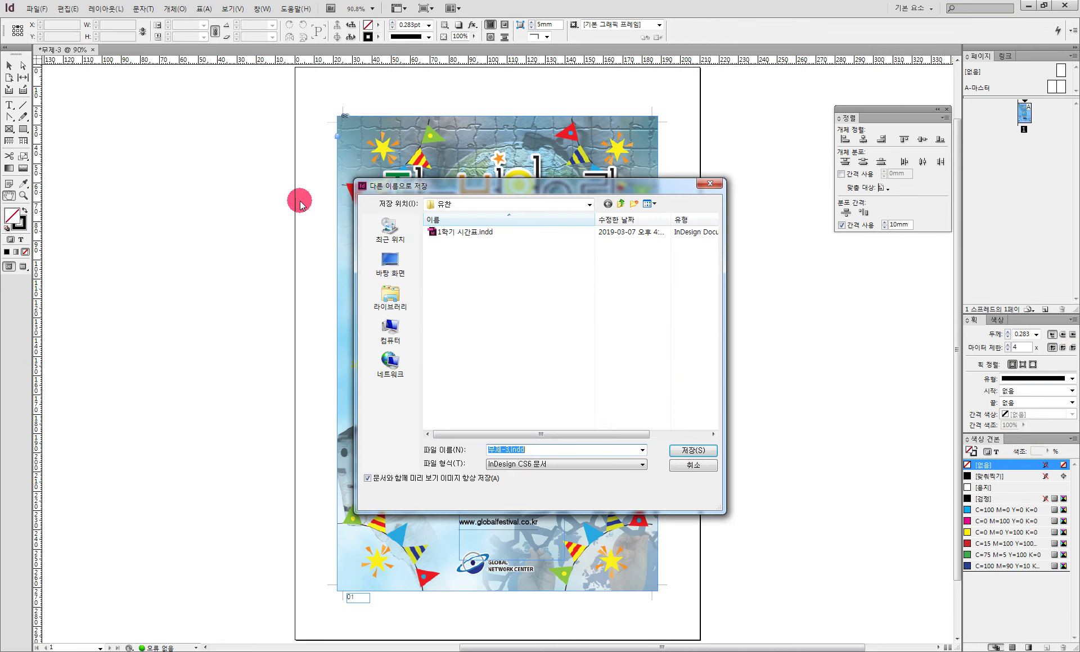
pyautogui.click(402, 273)
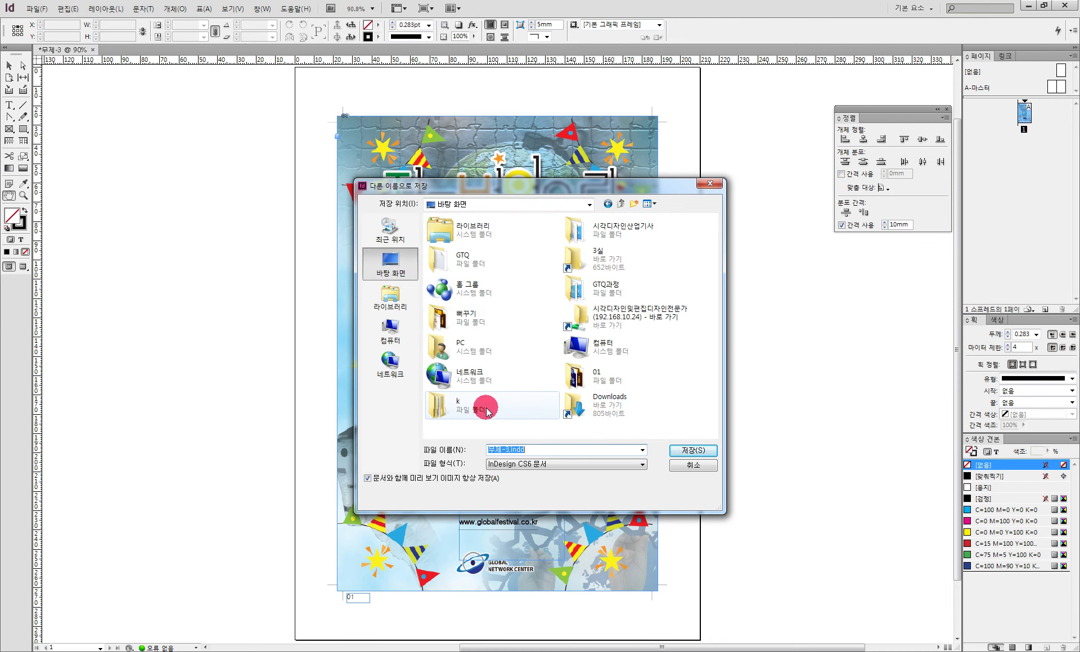
pyautogui.click(587, 381)
pyautogui.doubleClick(587, 381)
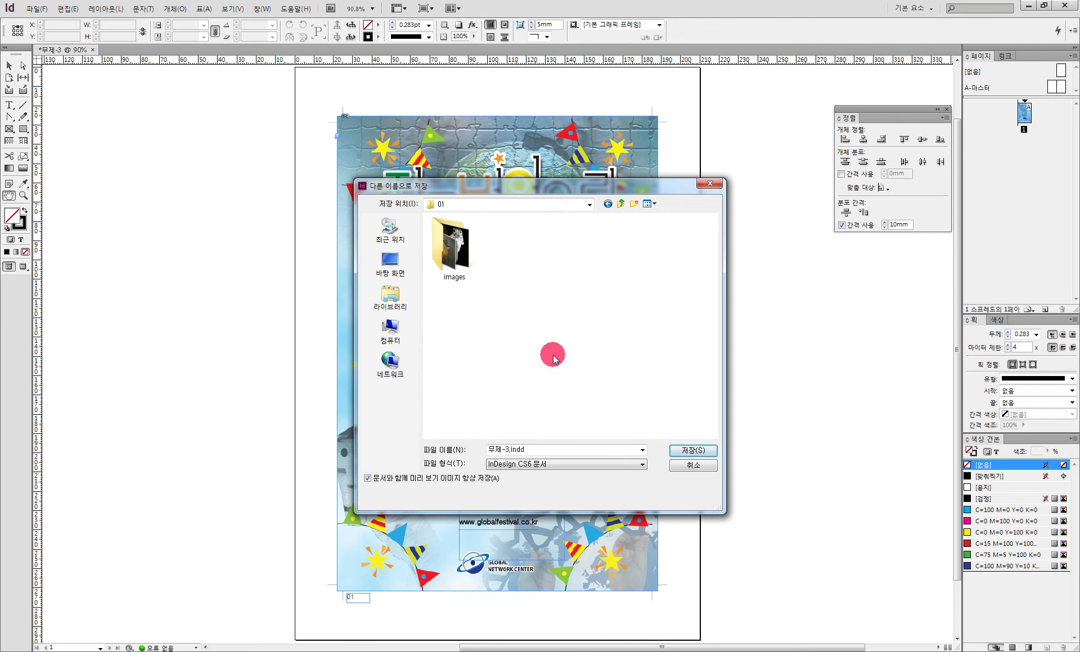
pyautogui.doubleClick(501, 450)
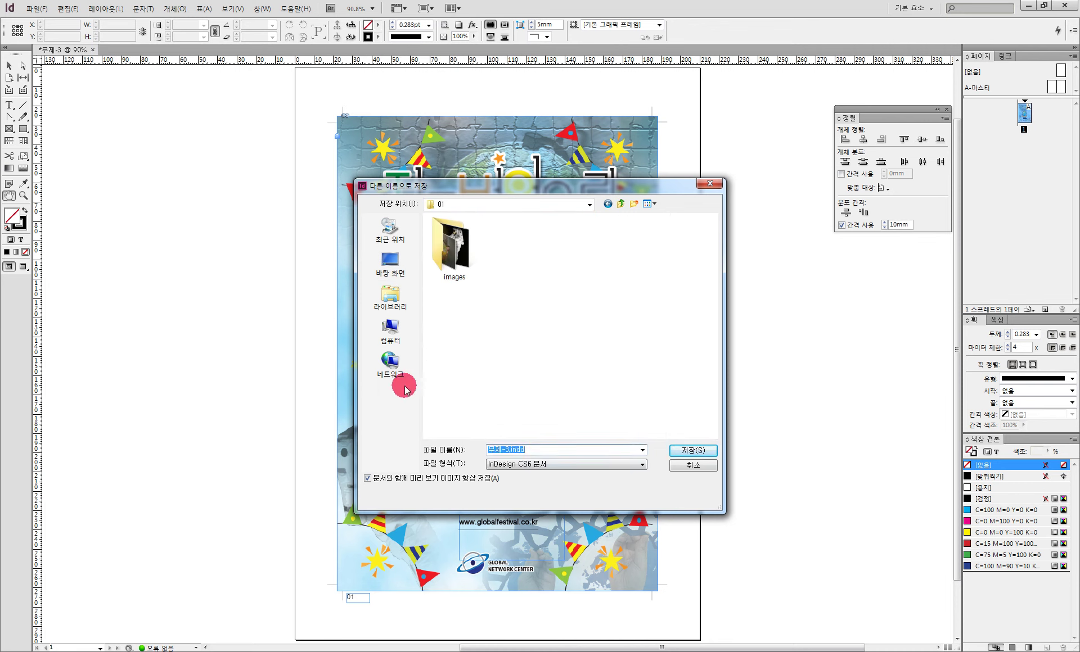
pyautogui.write('01.indd')
pyautogui.click(696, 453)
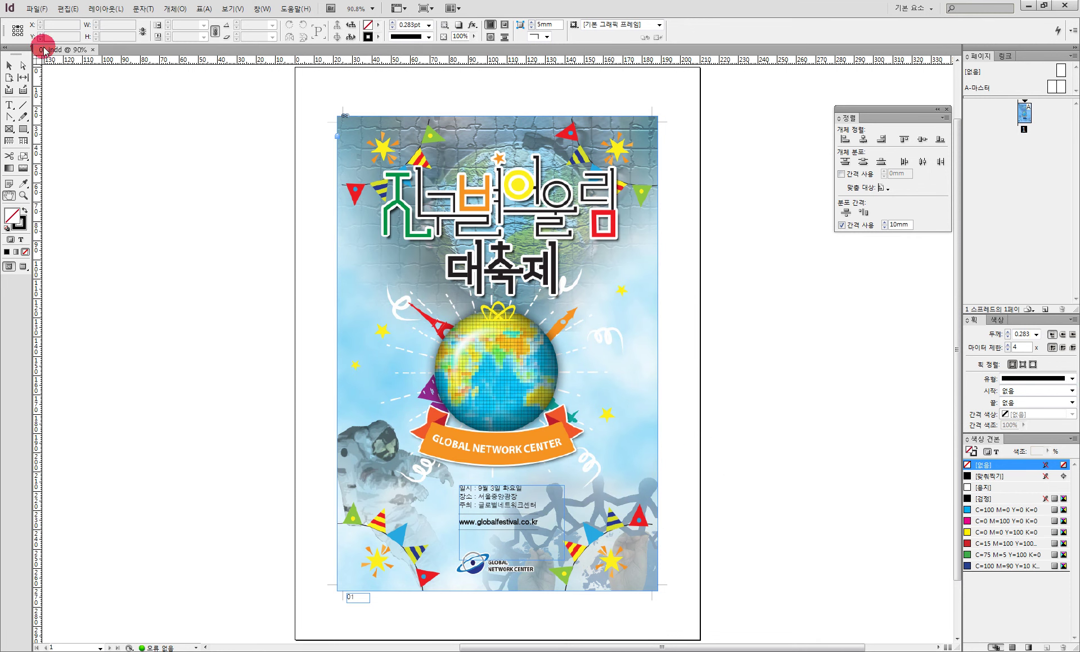
# - Close 01.indd, reopen it from the desktop's 01 folder and undock its document window
pyautogui.click(94, 50)
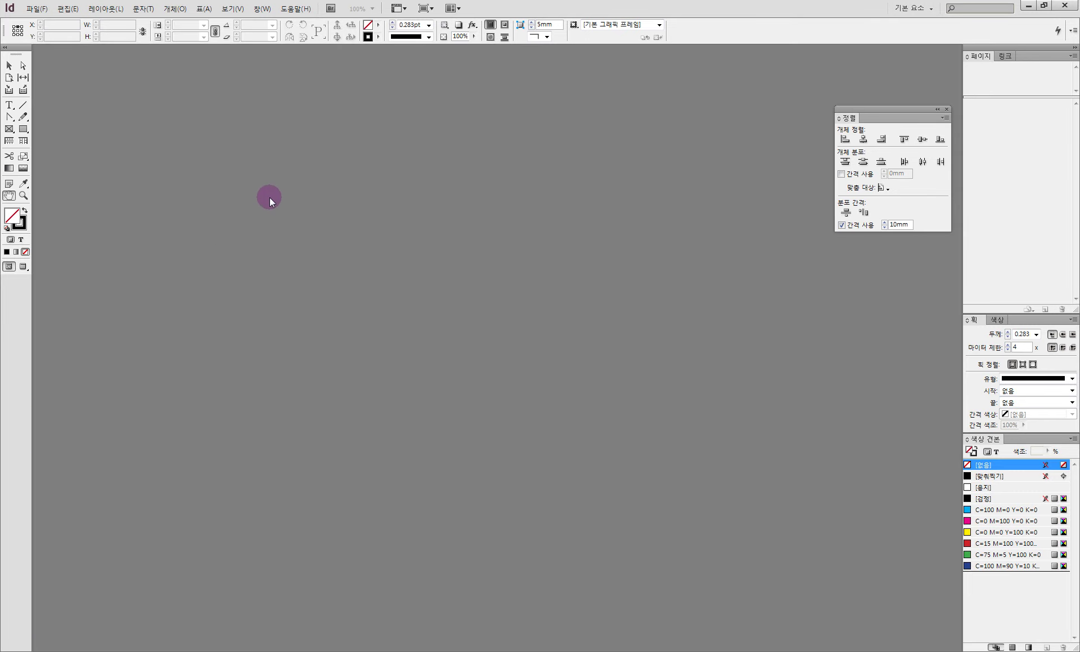
pyautogui.click(35, 9)
pyautogui.click(60, 32)
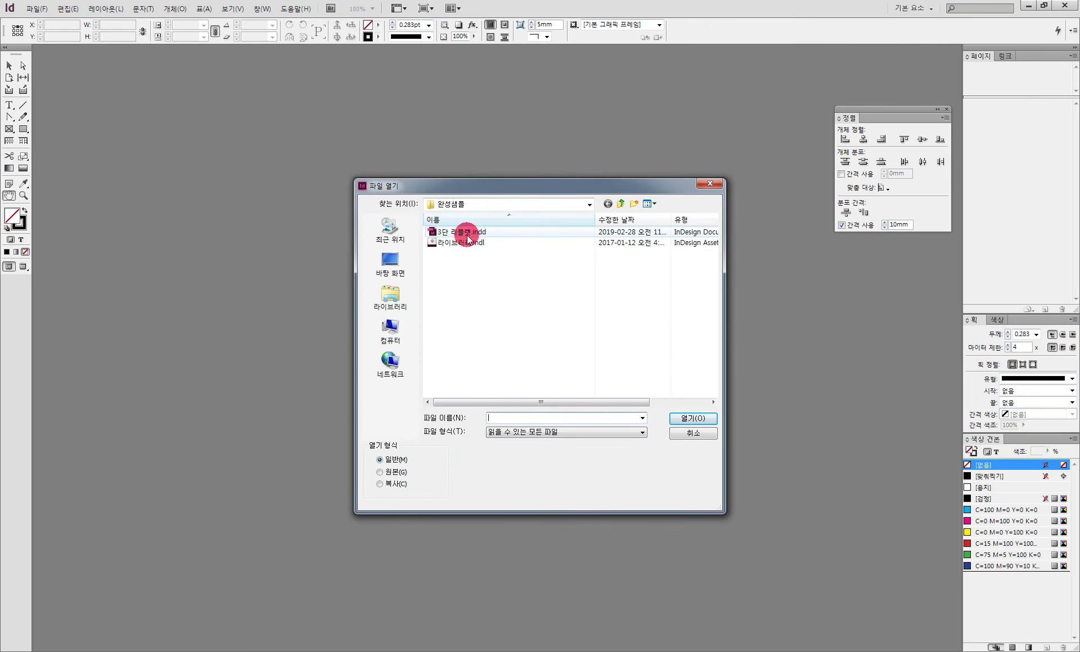
pyautogui.click(394, 263)
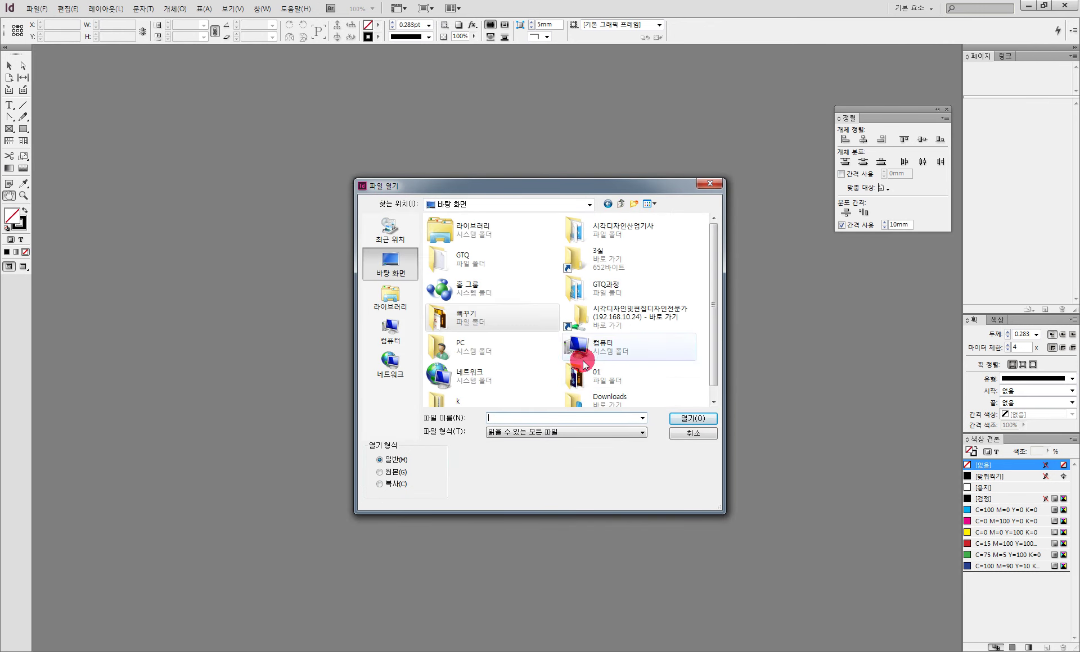
pyautogui.doubleClick(582, 368)
pyautogui.click(524, 275)
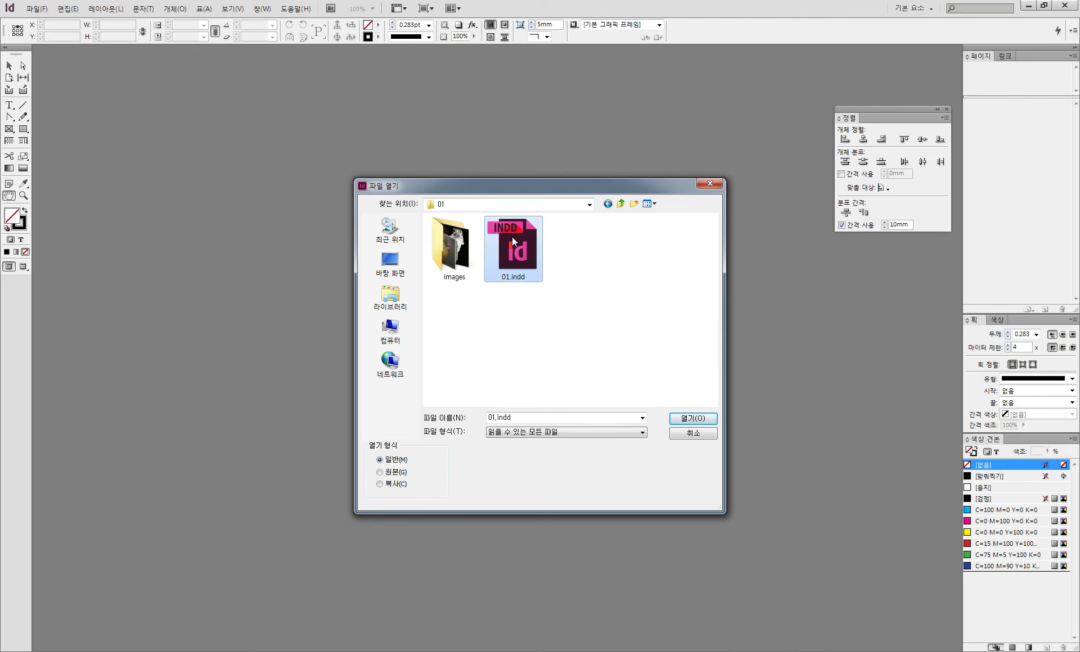
pyautogui.click(689, 419)
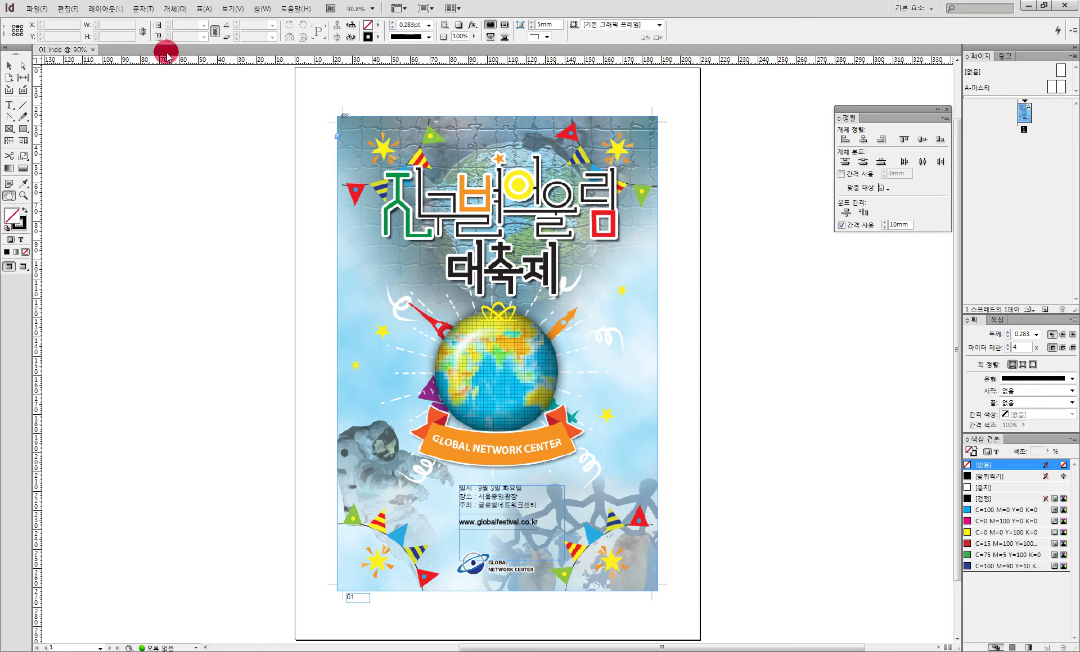
pyautogui.moveTo(74, 49); pyautogui.dragTo(73, 133)
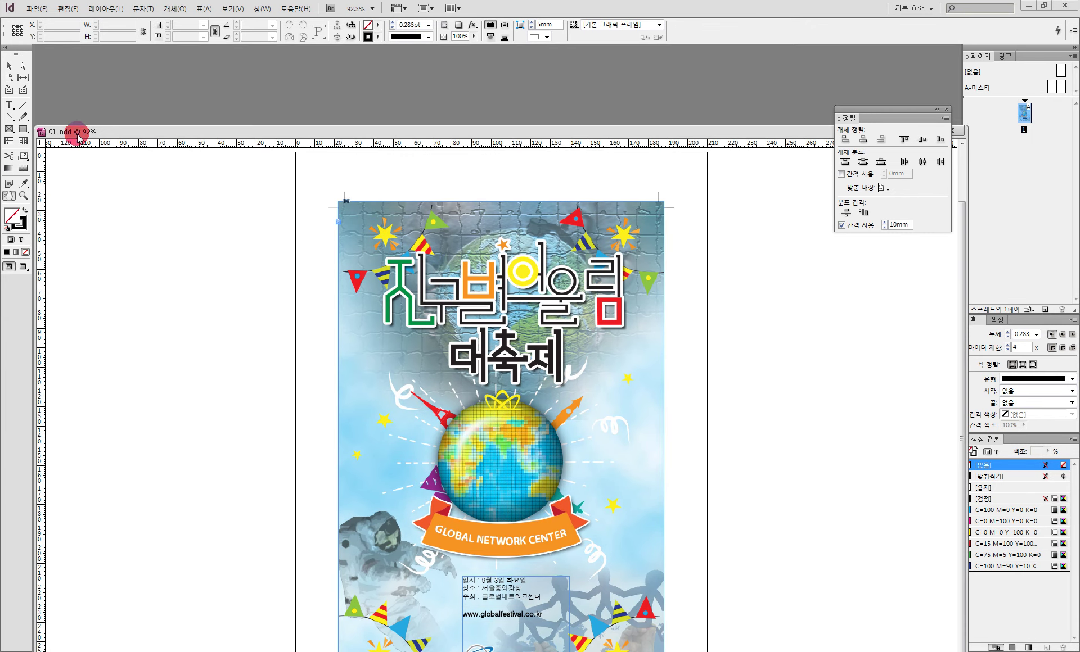
# - Check the contents of the 01 folder in the file-opening dialog and leave without opening a file
pyautogui.click(37, 9)
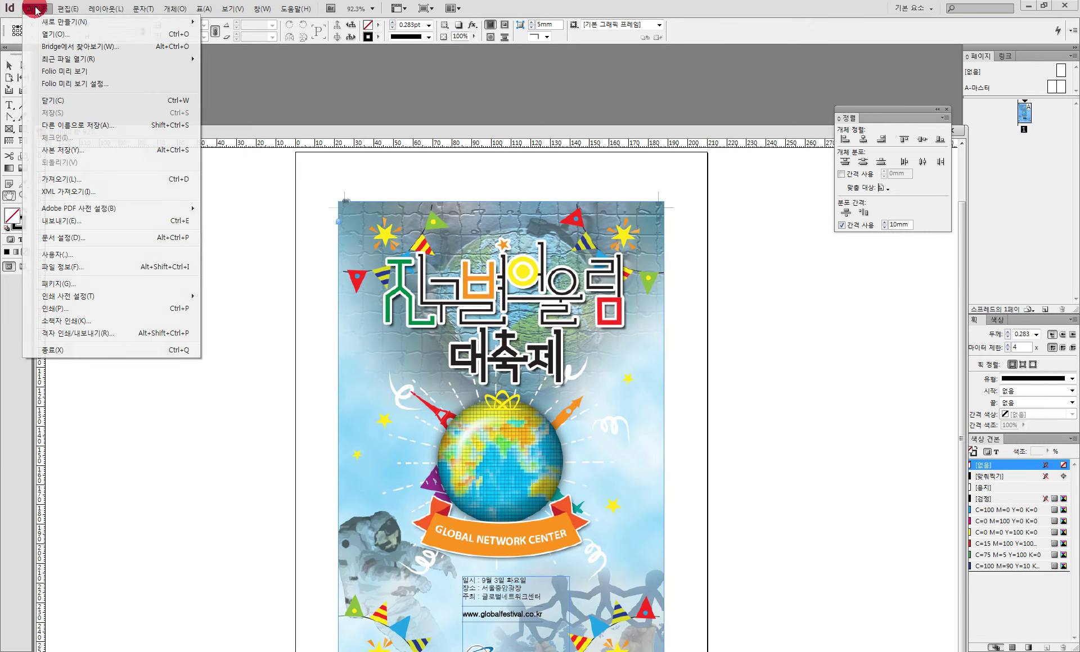
pyautogui.click(53, 34)
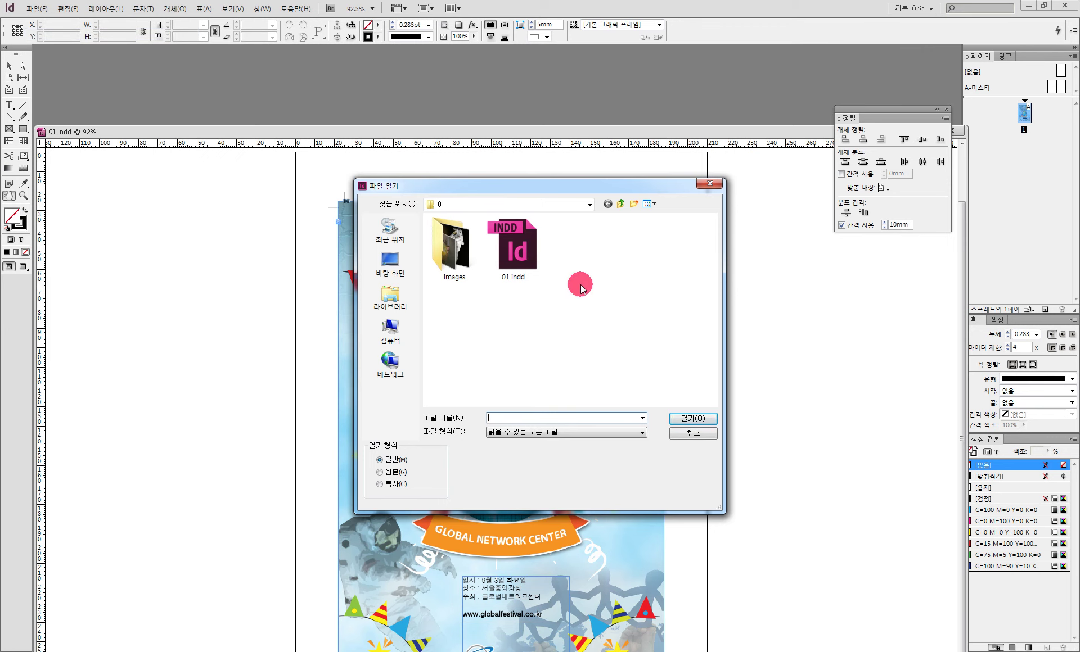
pyautogui.click(705, 434)
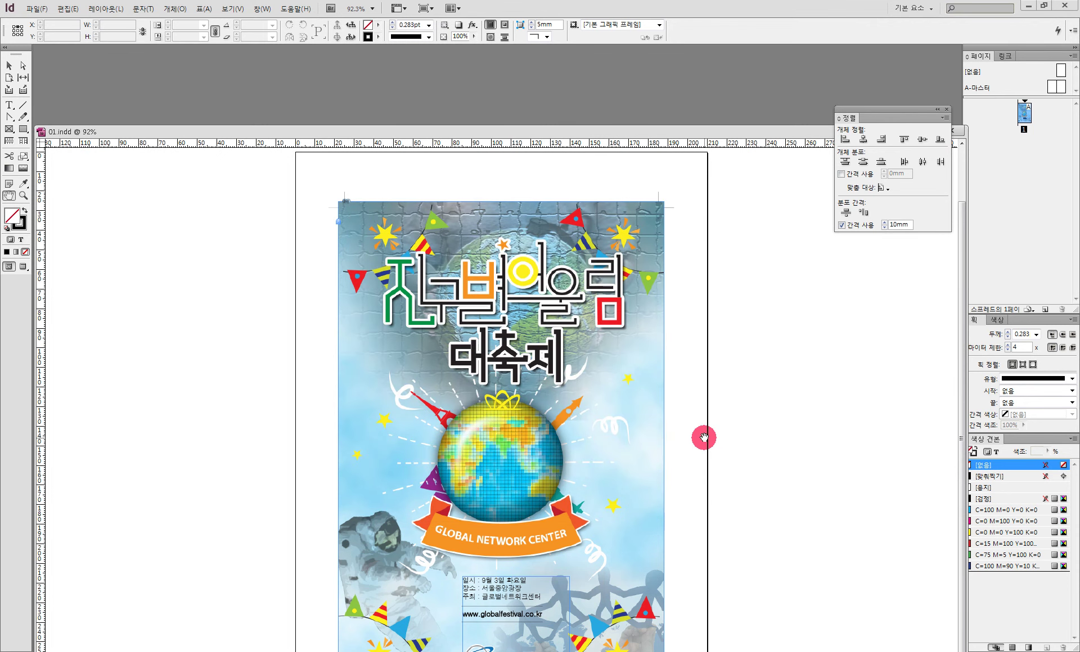